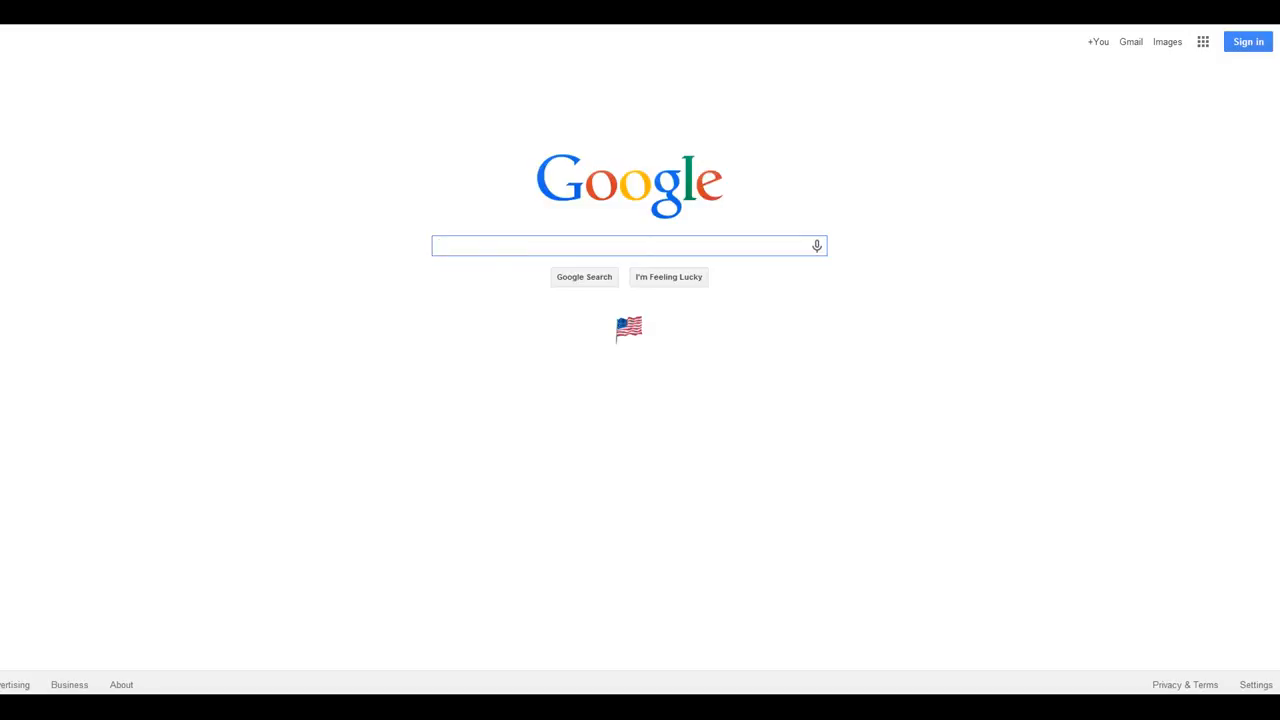
Search Google for kizoa and open the Kizoa.com website from the results
type("kizoa")
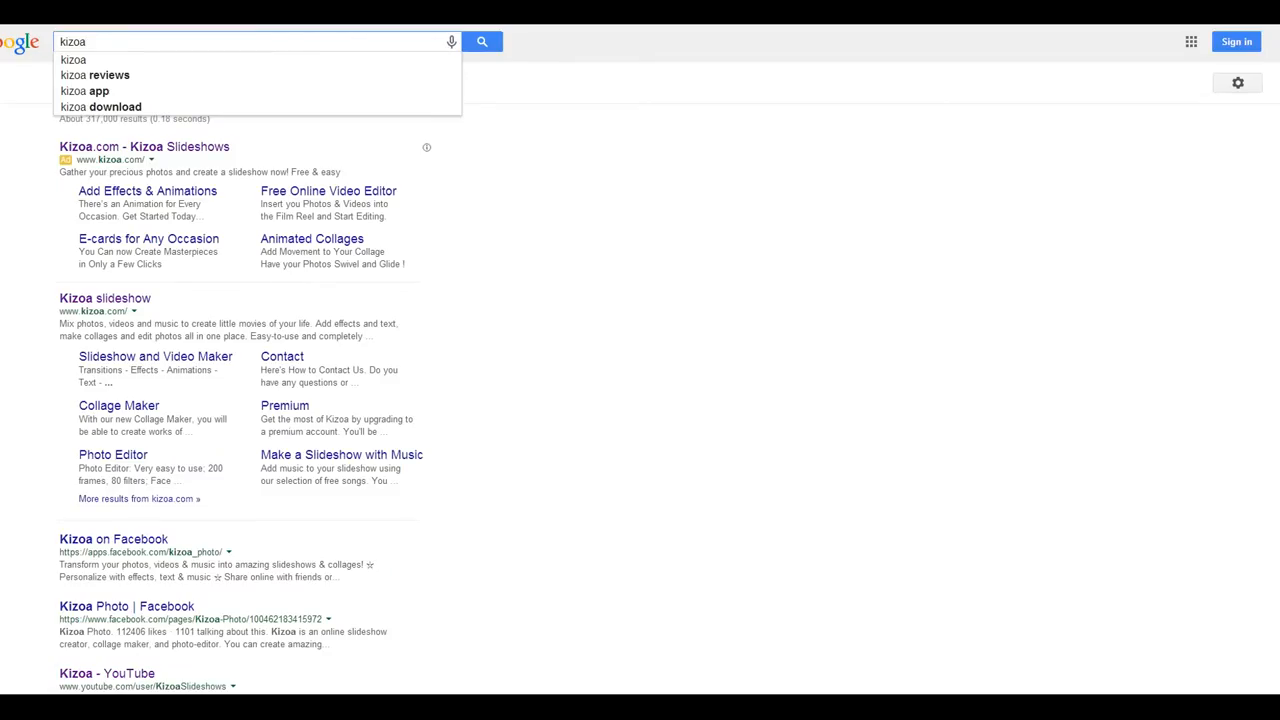
key("Return")
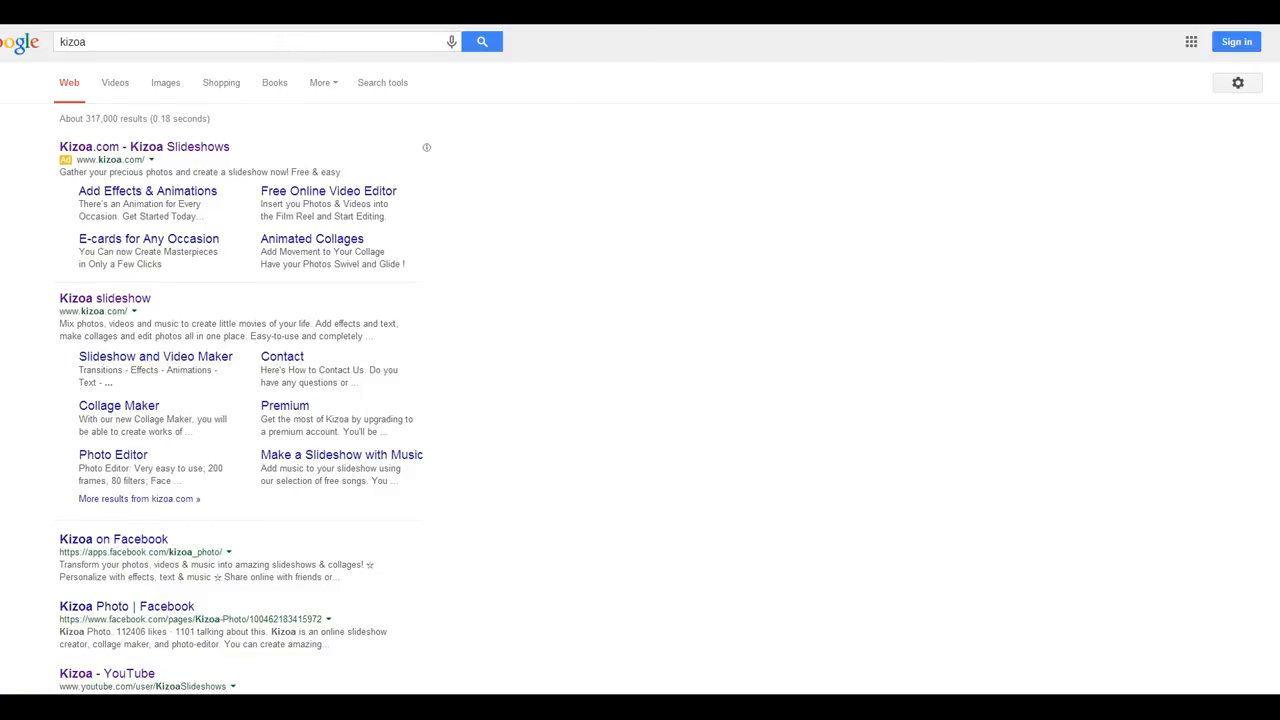
left_click(144, 146)
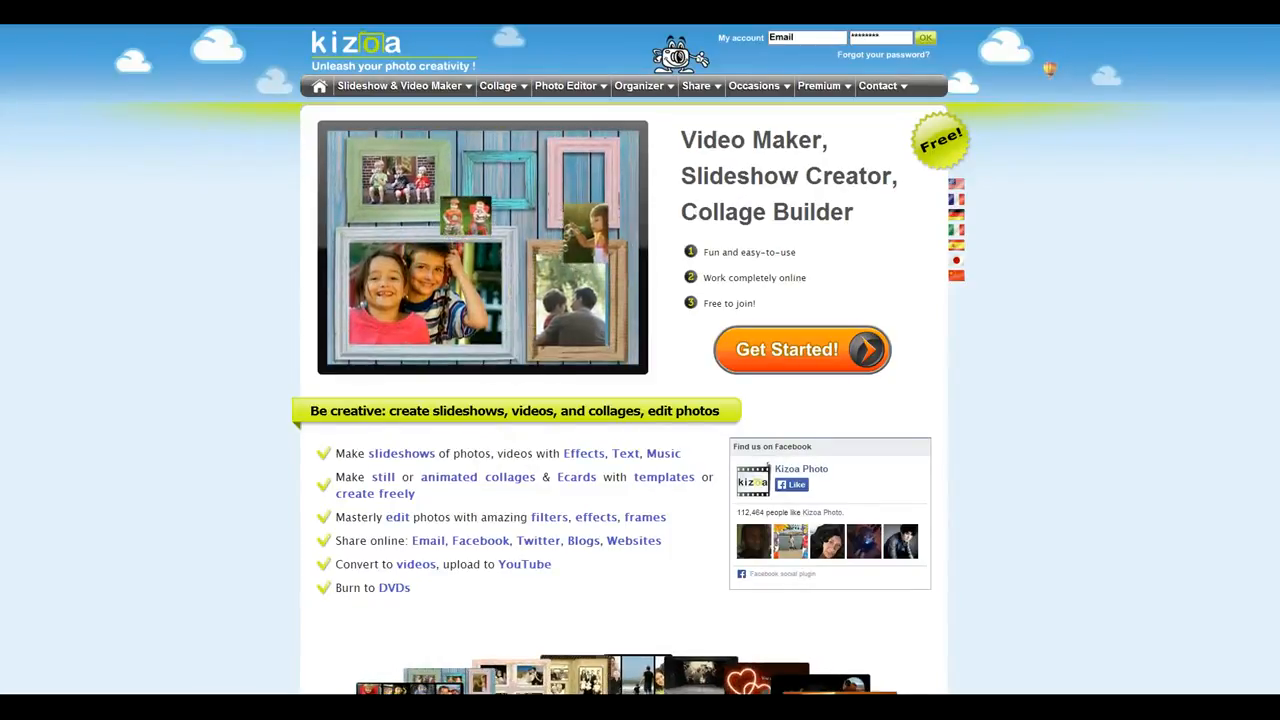
Sign up for a free Kizoa account by entering the email address and the account password
left_click(826, 368)
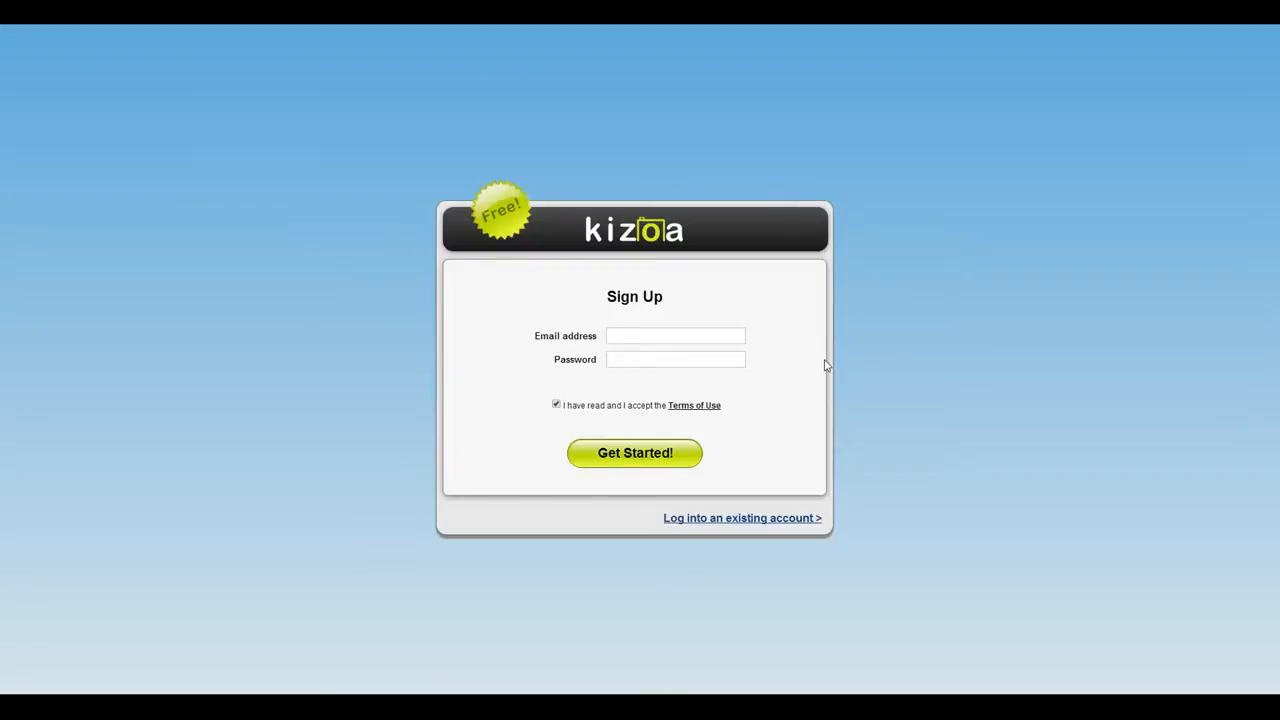
right_click(681, 337)
left_click(713, 417)
left_click(640, 361)
type("•••••")
left_click(638, 456)
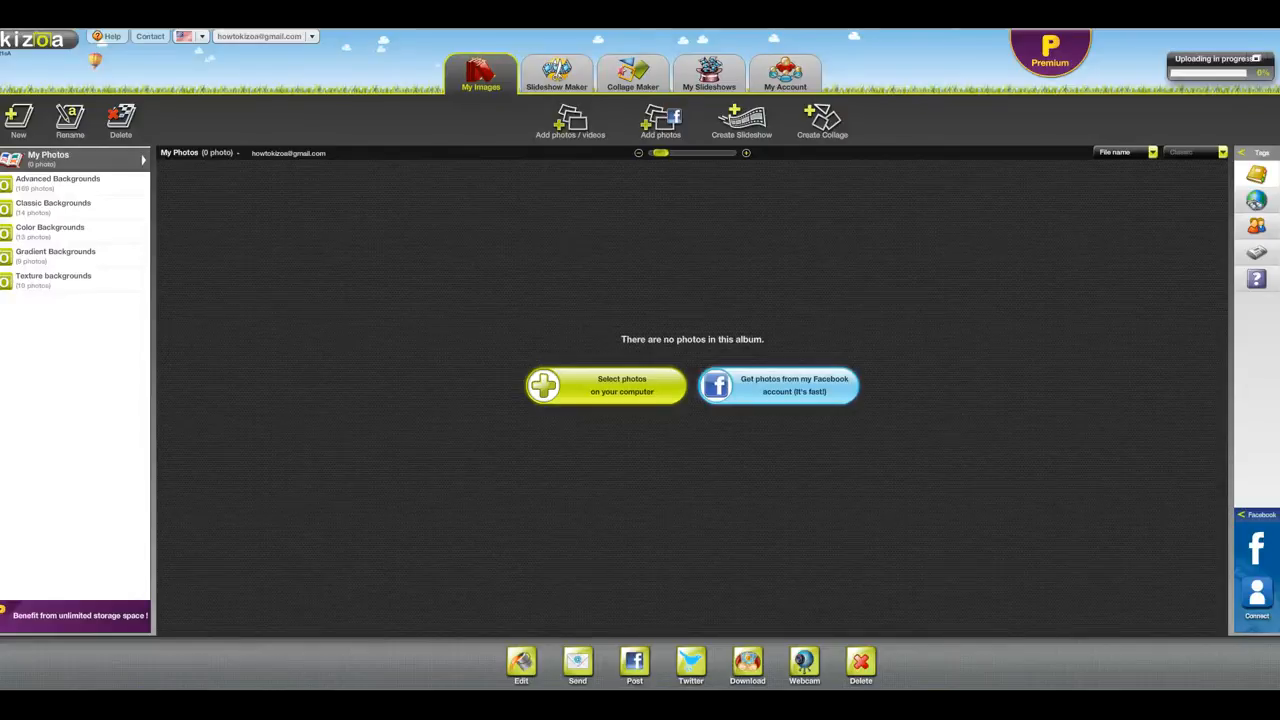
Upload all fourteen images from the computer's Pictures library, starting with The-first-Thanksgiving1.jpg, to the My Photos album
left_click(632, 392)
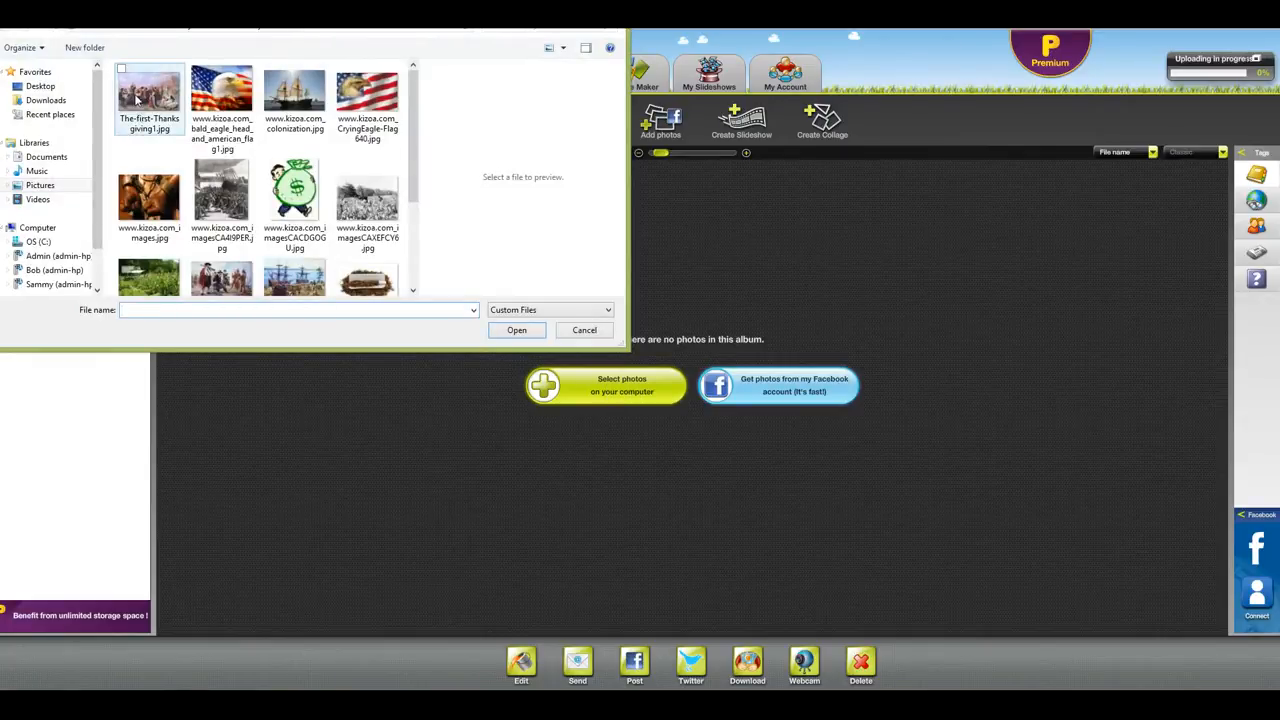
left_click(124, 76)
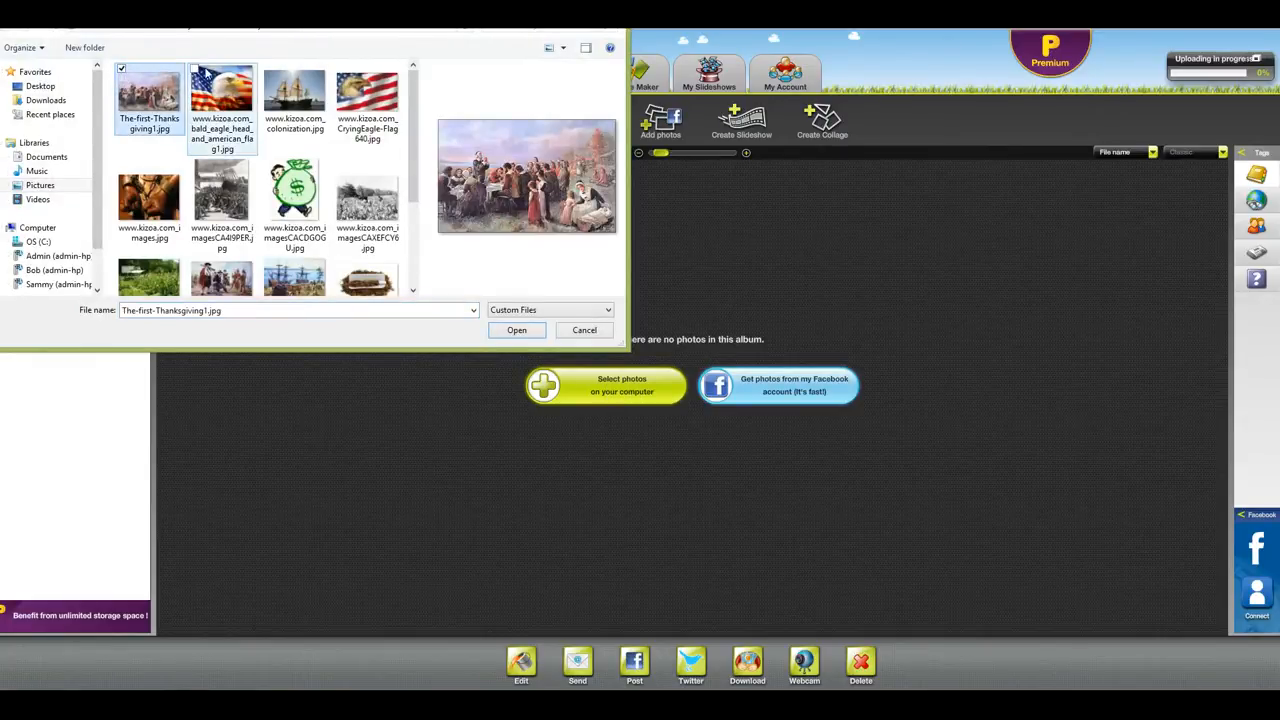
left_click(195, 70)
left_click(323, 80, "ctrl")
left_click(341, 70)
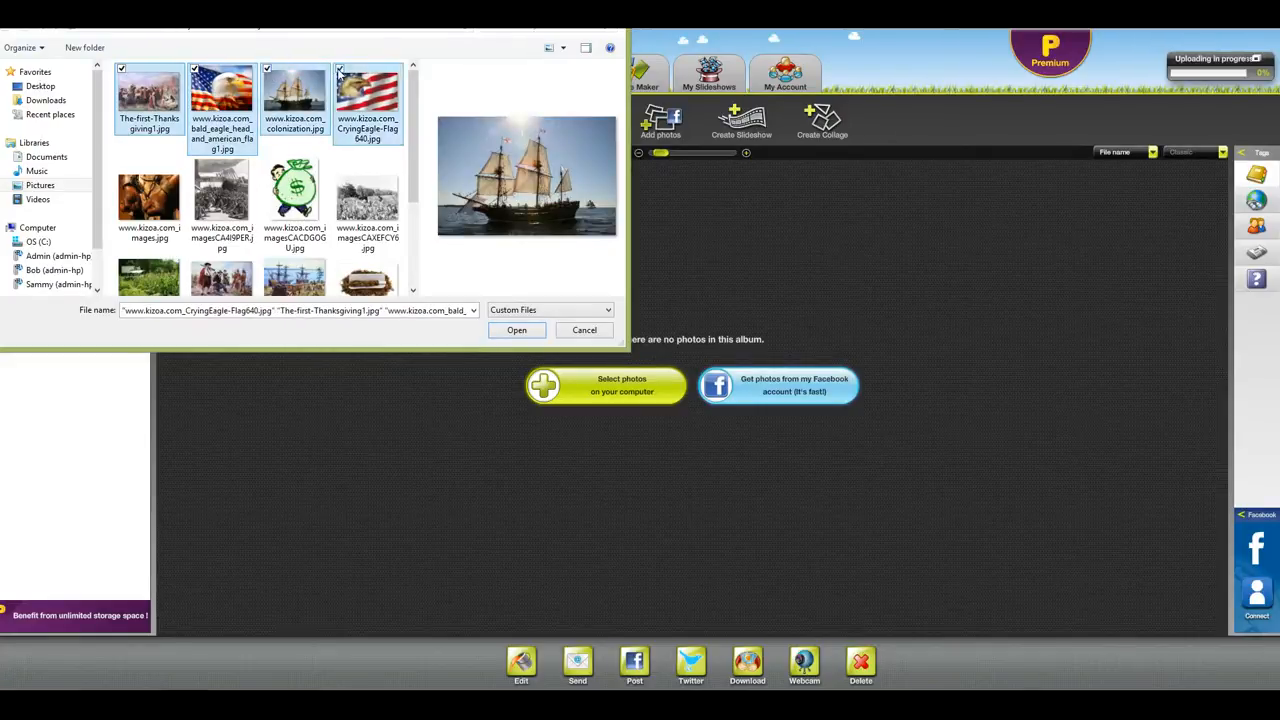
left_click(121, 163)
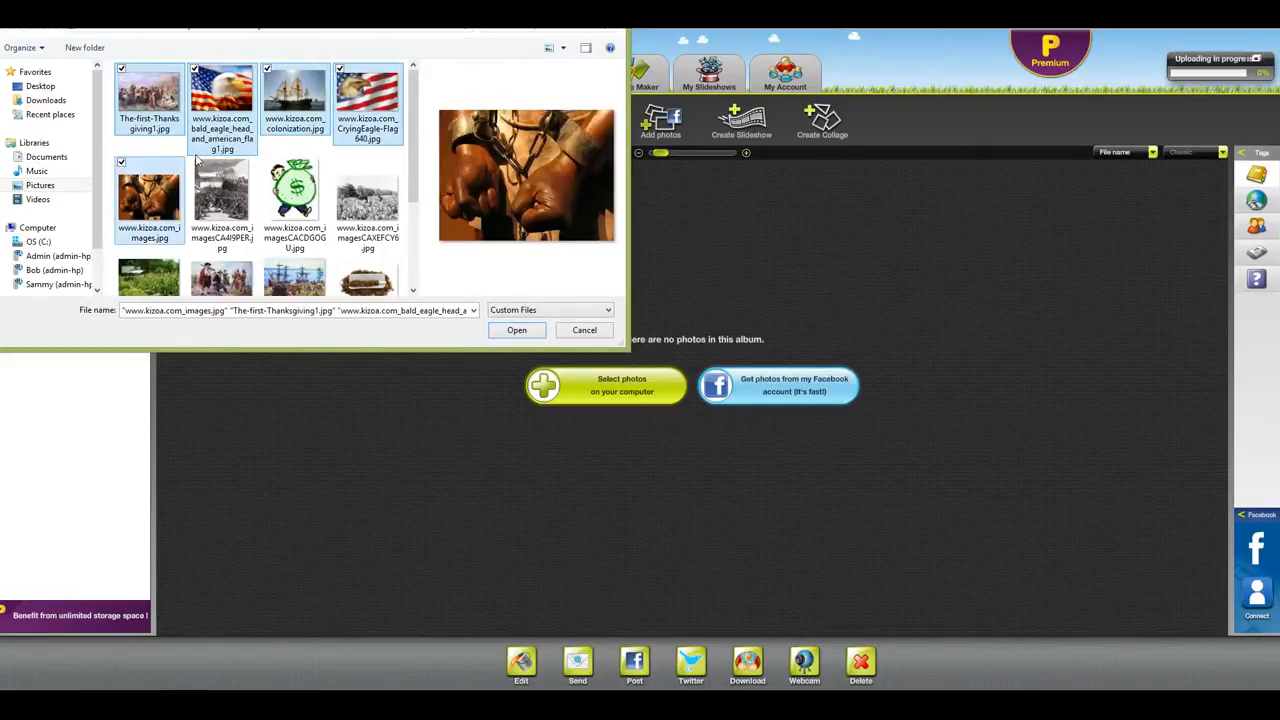
left_click(195, 164)
left_click(268, 164)
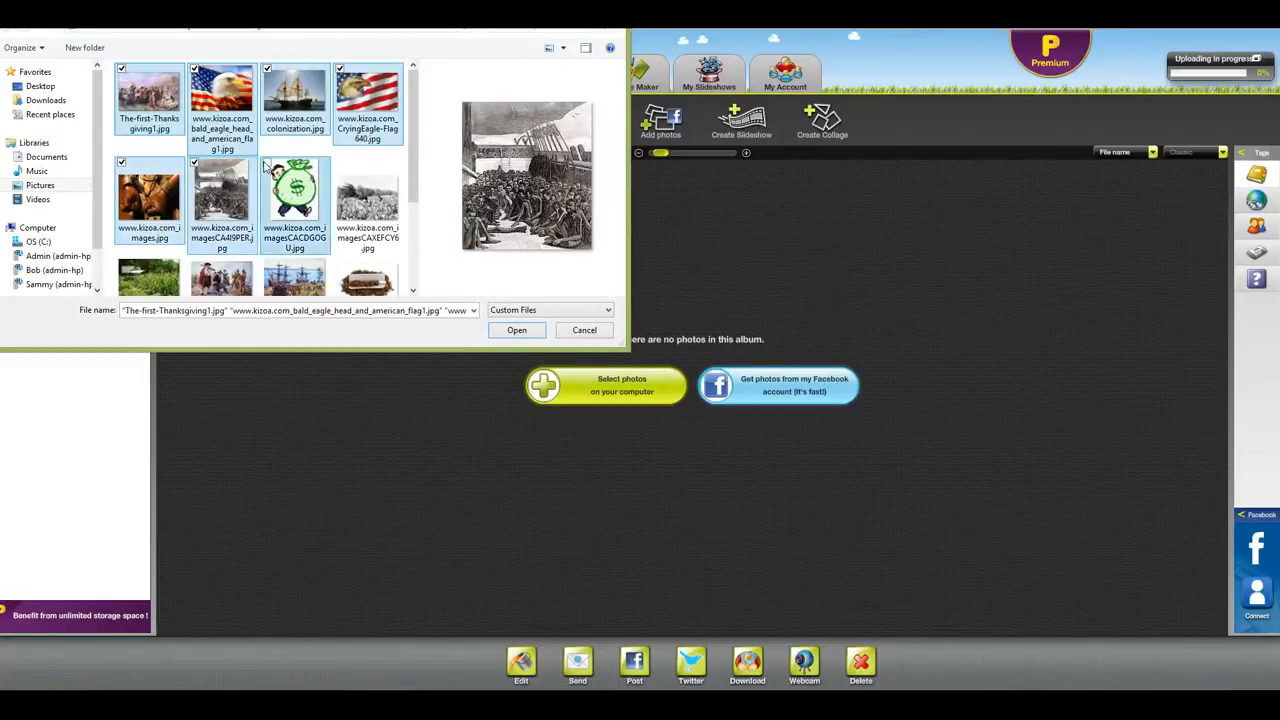
left_click(340, 164)
left_click(122, 263)
left_click(196, 219)
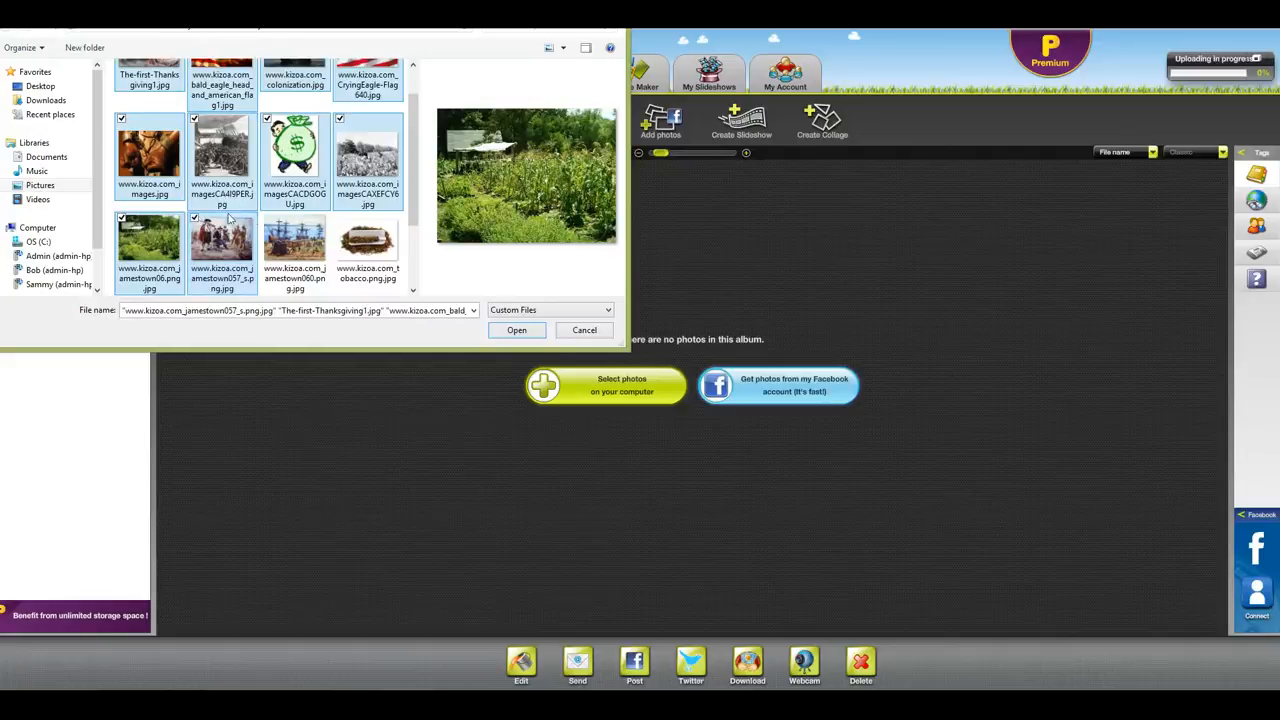
left_click(267, 219)
left_click(340, 220)
scroll(338, 225, "down", 1)
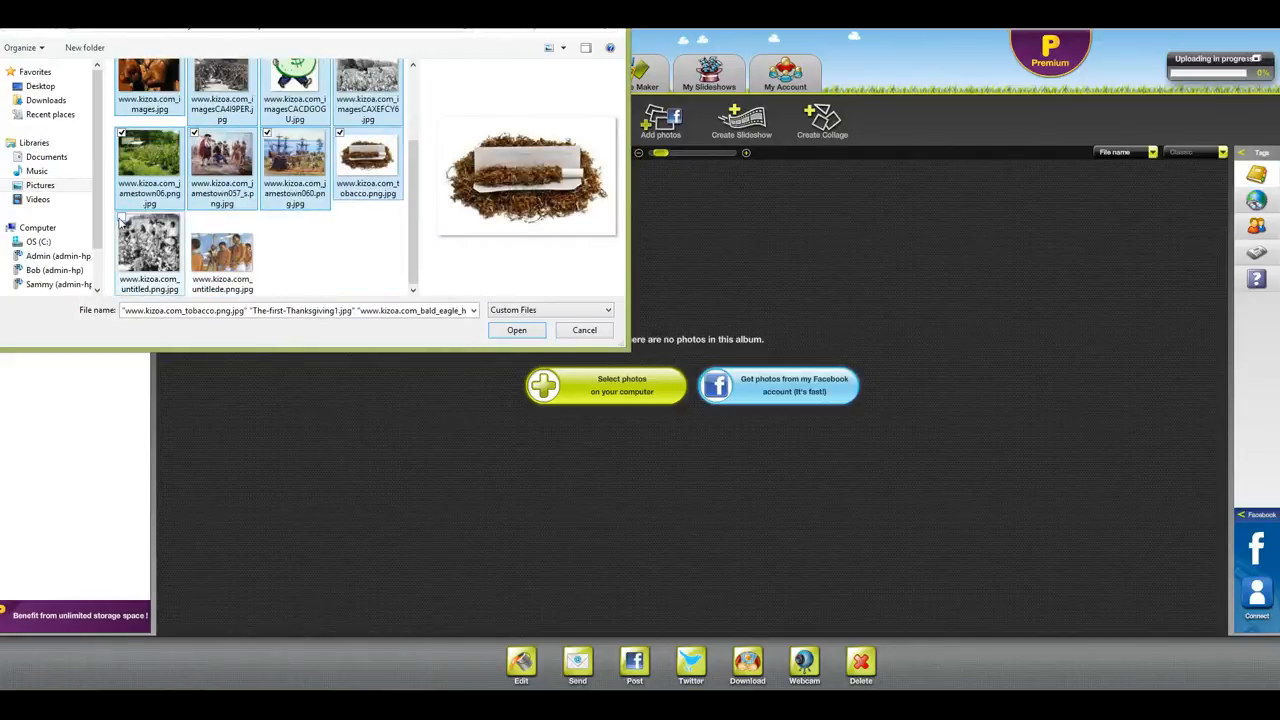
left_click(121, 218)
left_click(195, 218)
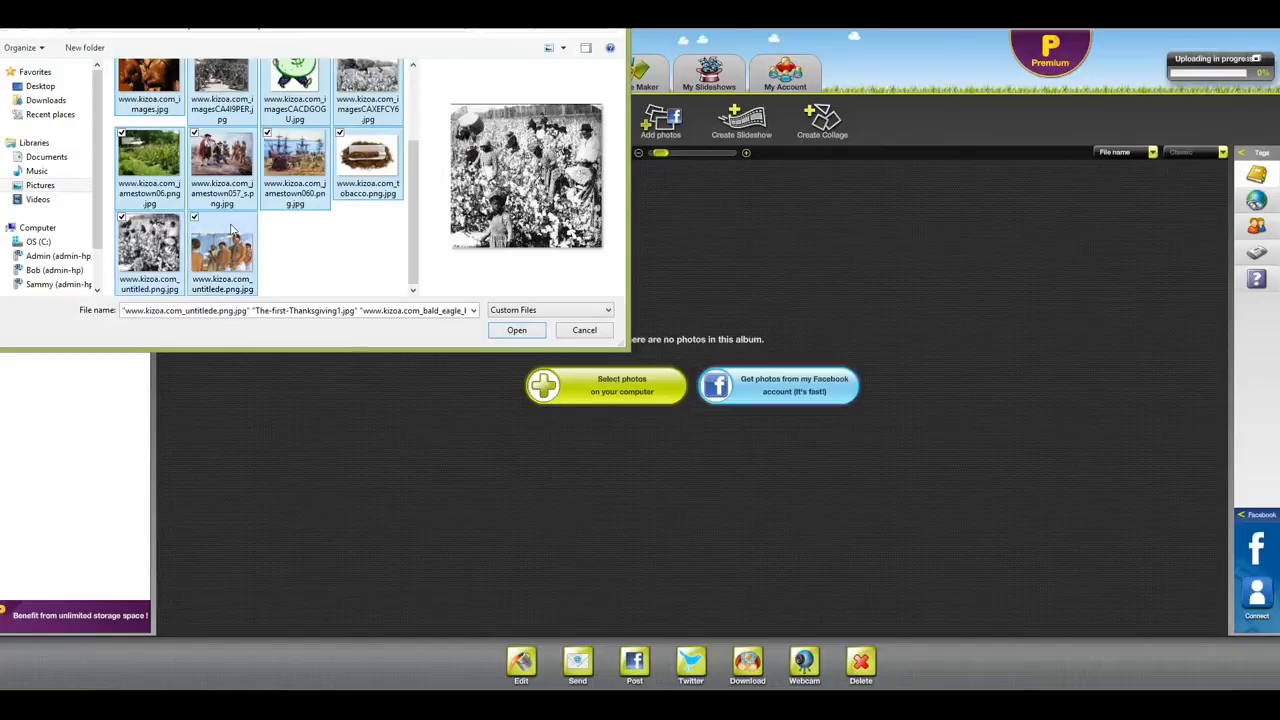
left_click(516, 331)
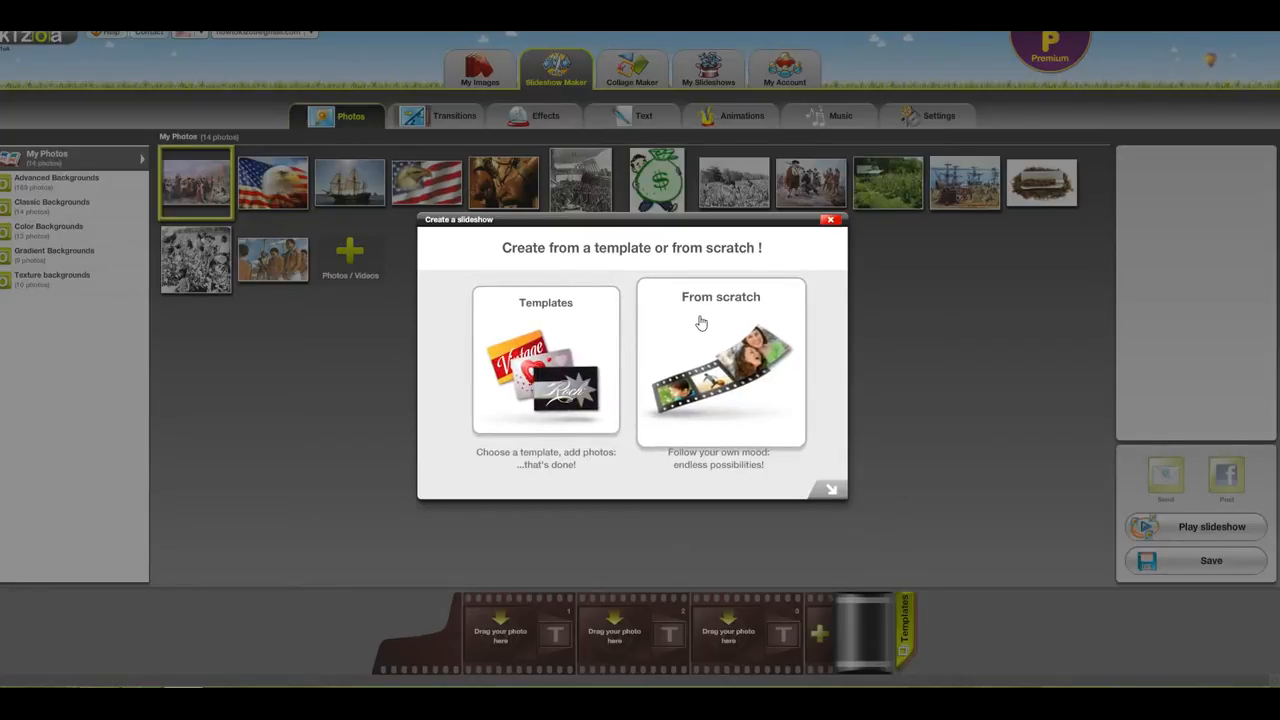
Start a slideshow from a template, look through the available moods, and choose the Zoom template
left_click(563, 360)
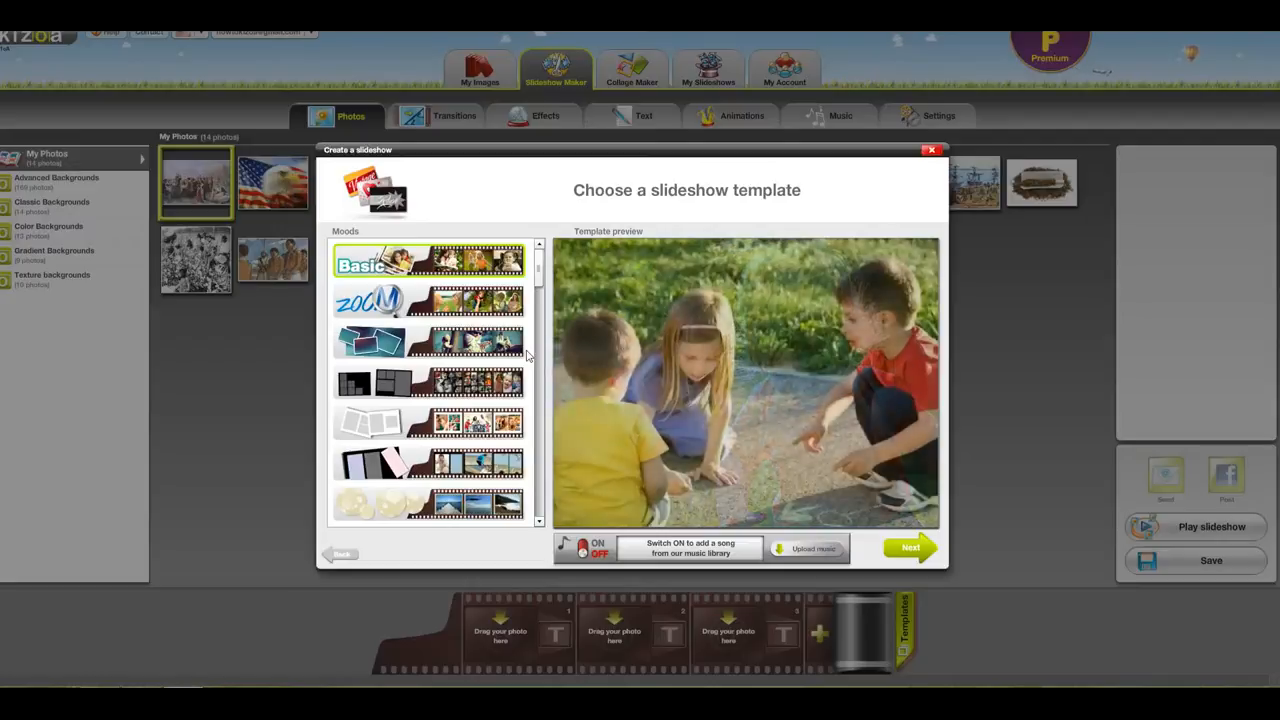
scroll(537, 287, "down", 1)
scroll(537, 287, "down", 7)
left_click_drag(532, 323, 537, 265)
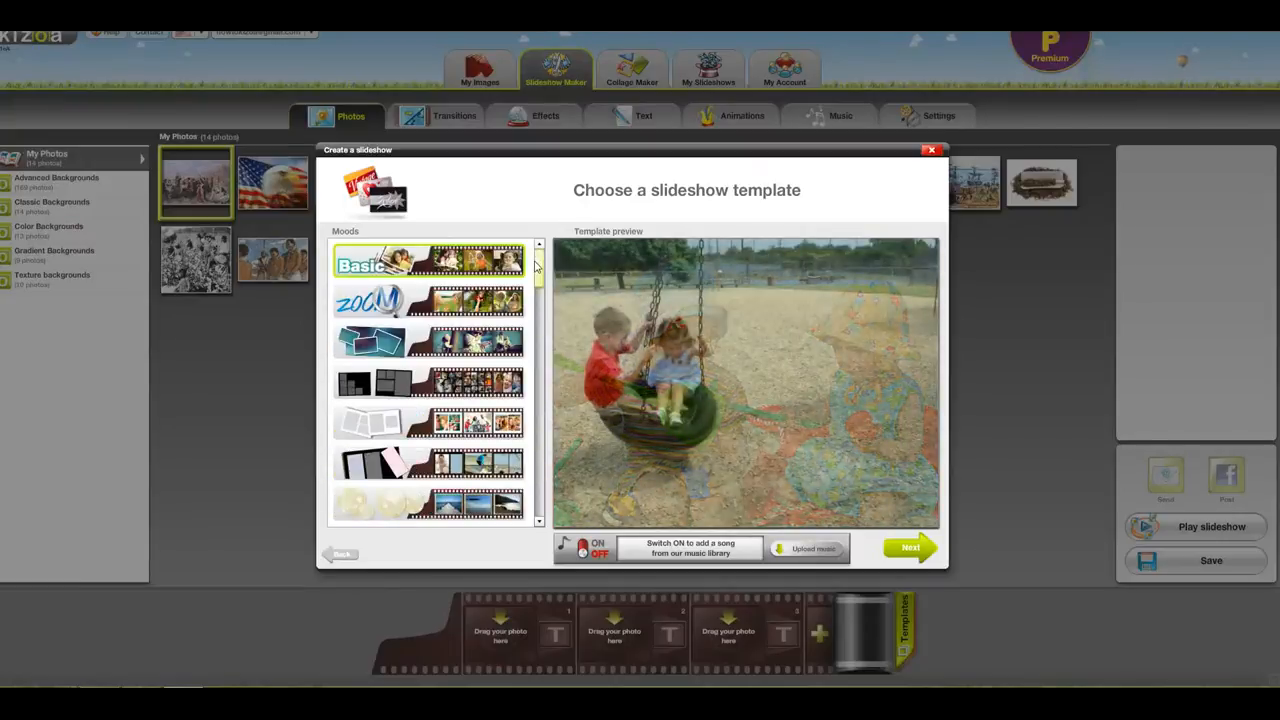
left_click(383, 308)
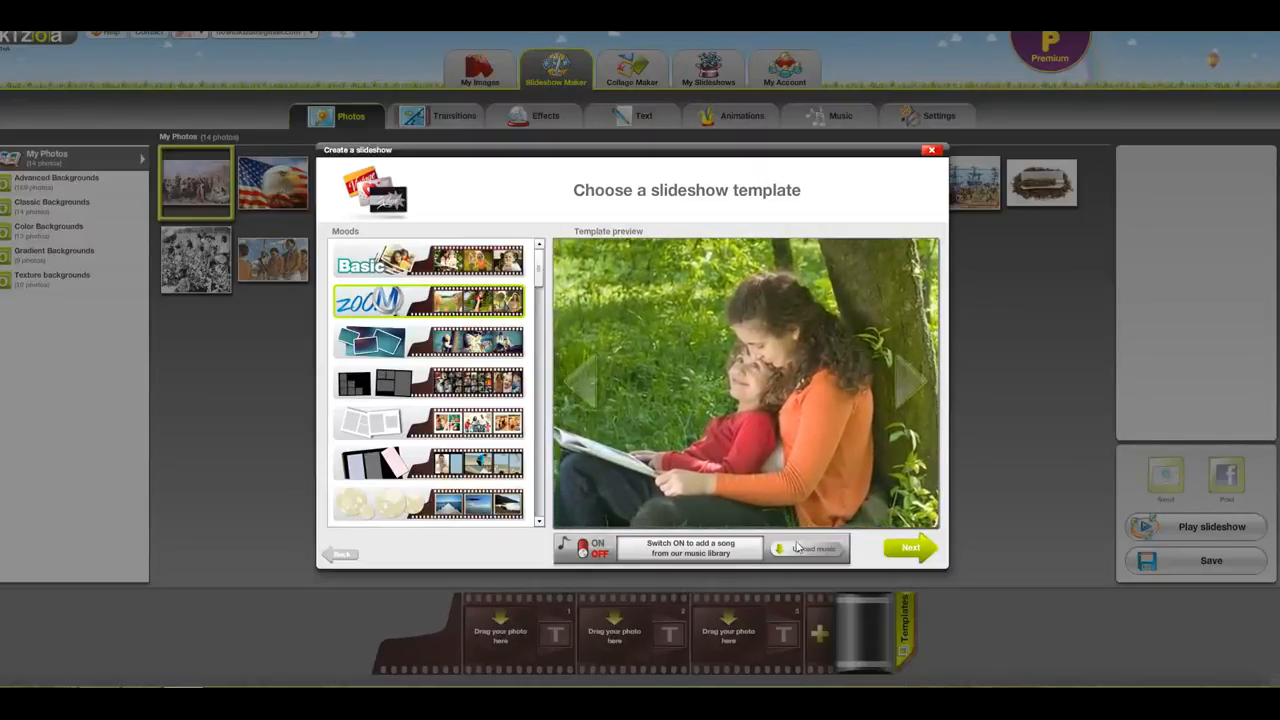
left_click(911, 550)
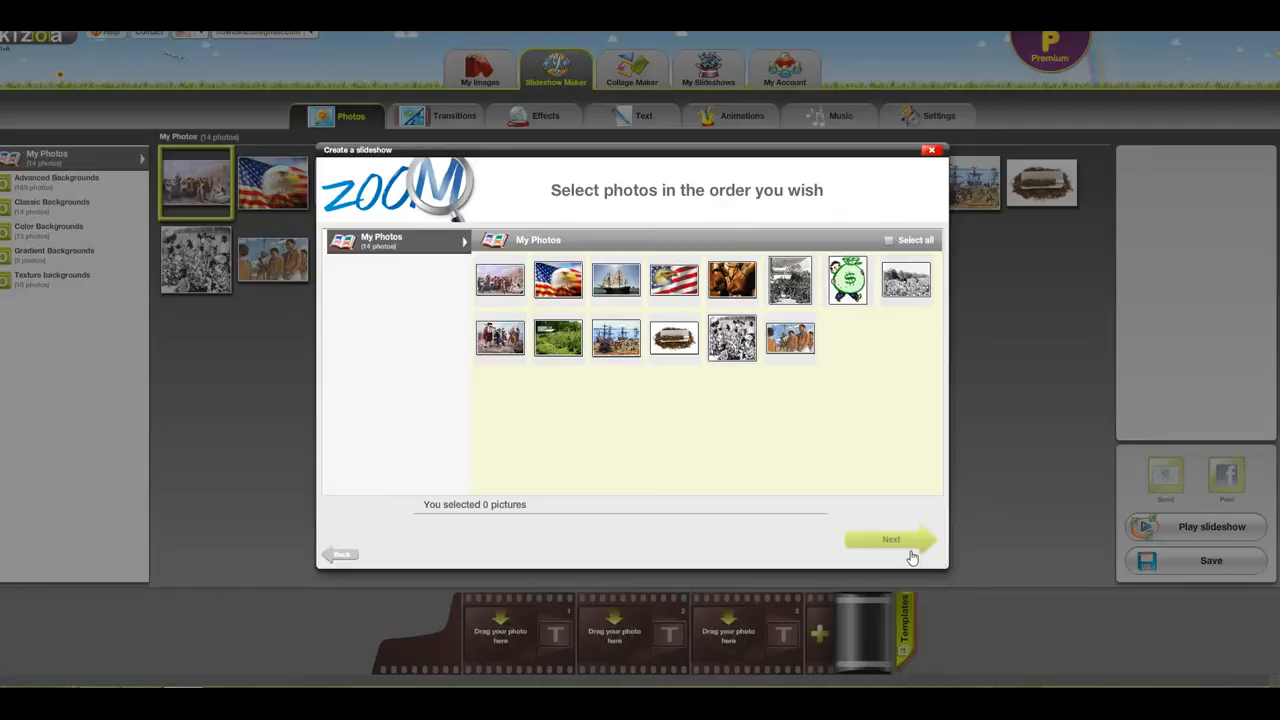
Choose the first six slideshow photos in order: bald eagle with flag, sailing ship, First Thanksgiving, docked ships, garden, tobacco
left_click(559, 281)
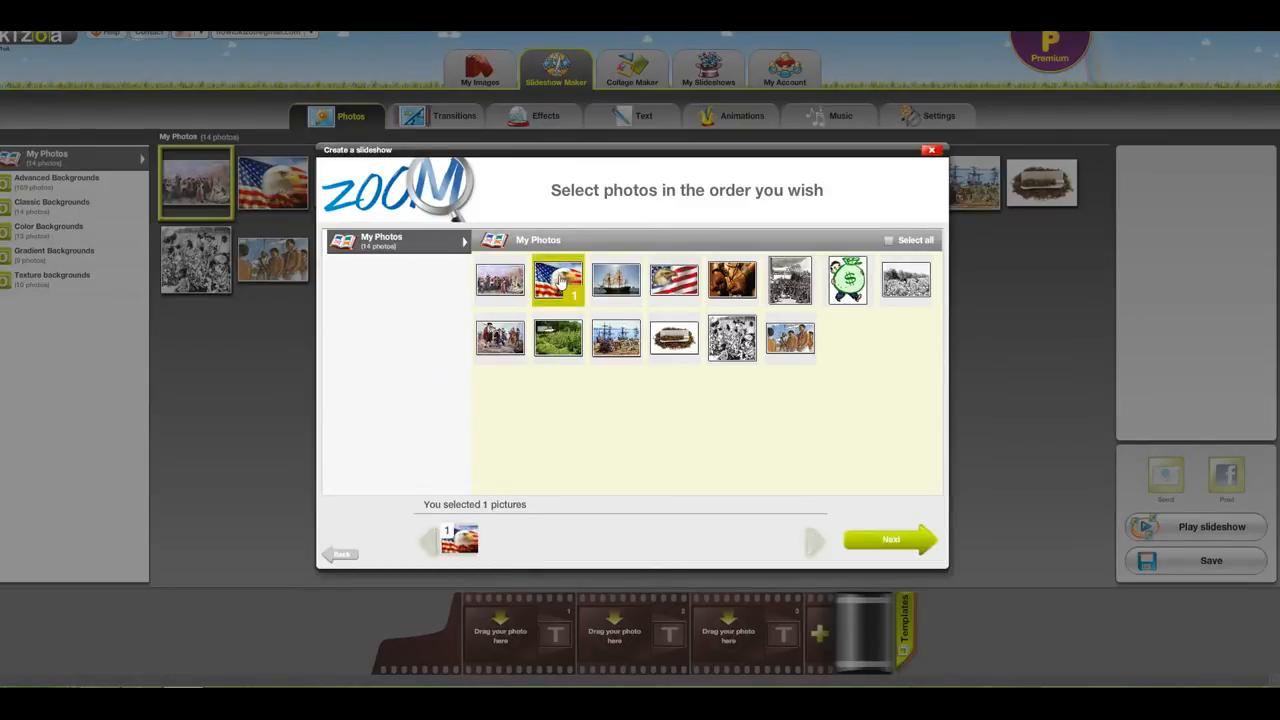
left_click(560, 282)
left_click(560, 282)
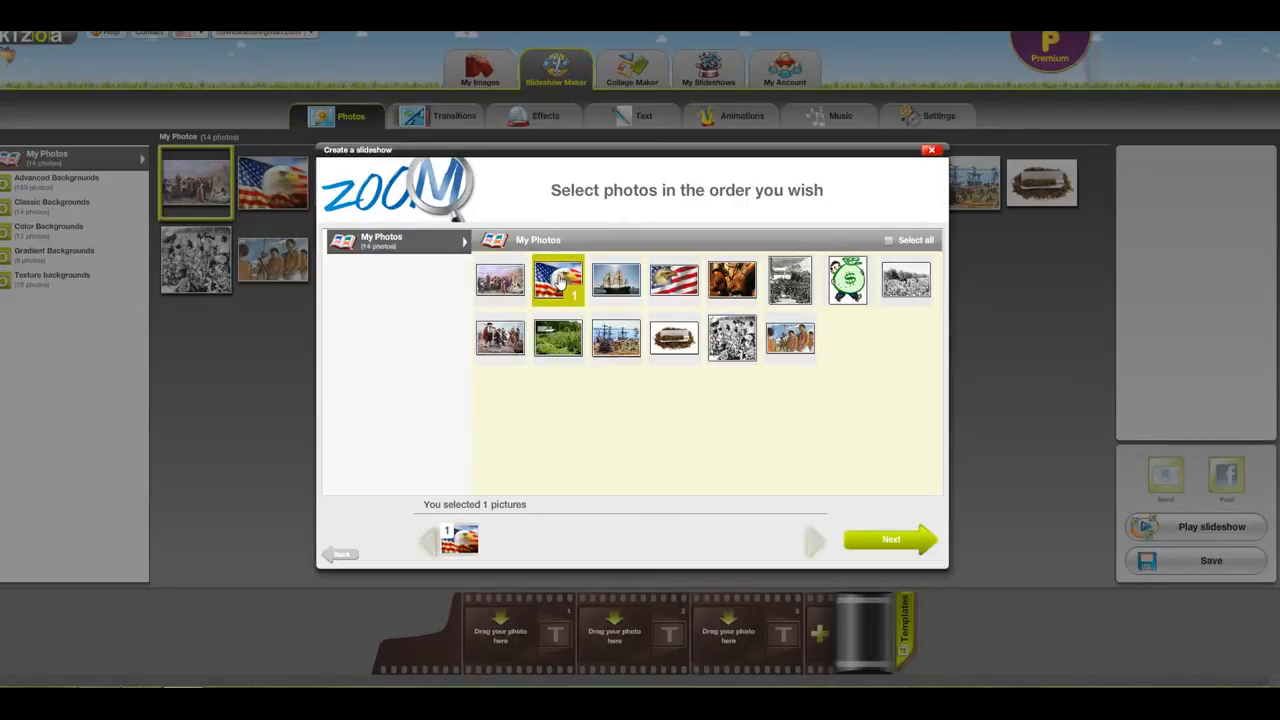
left_click(621, 283)
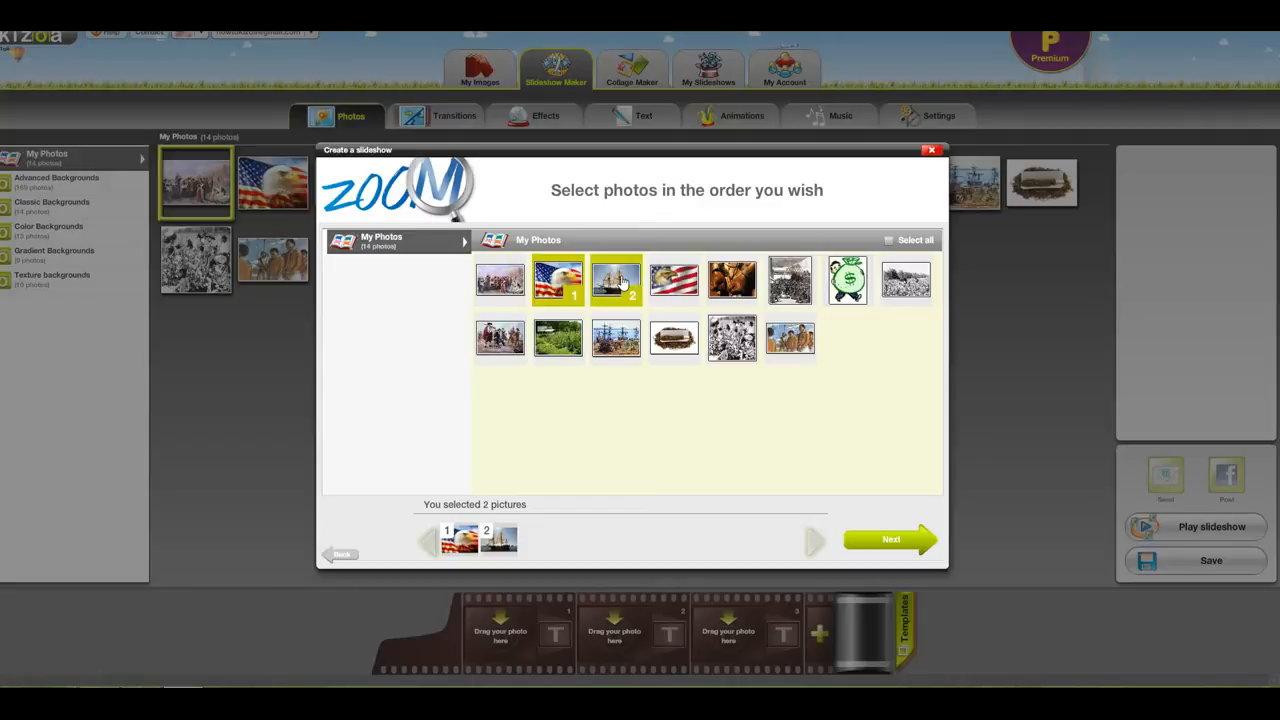
left_click(505, 287)
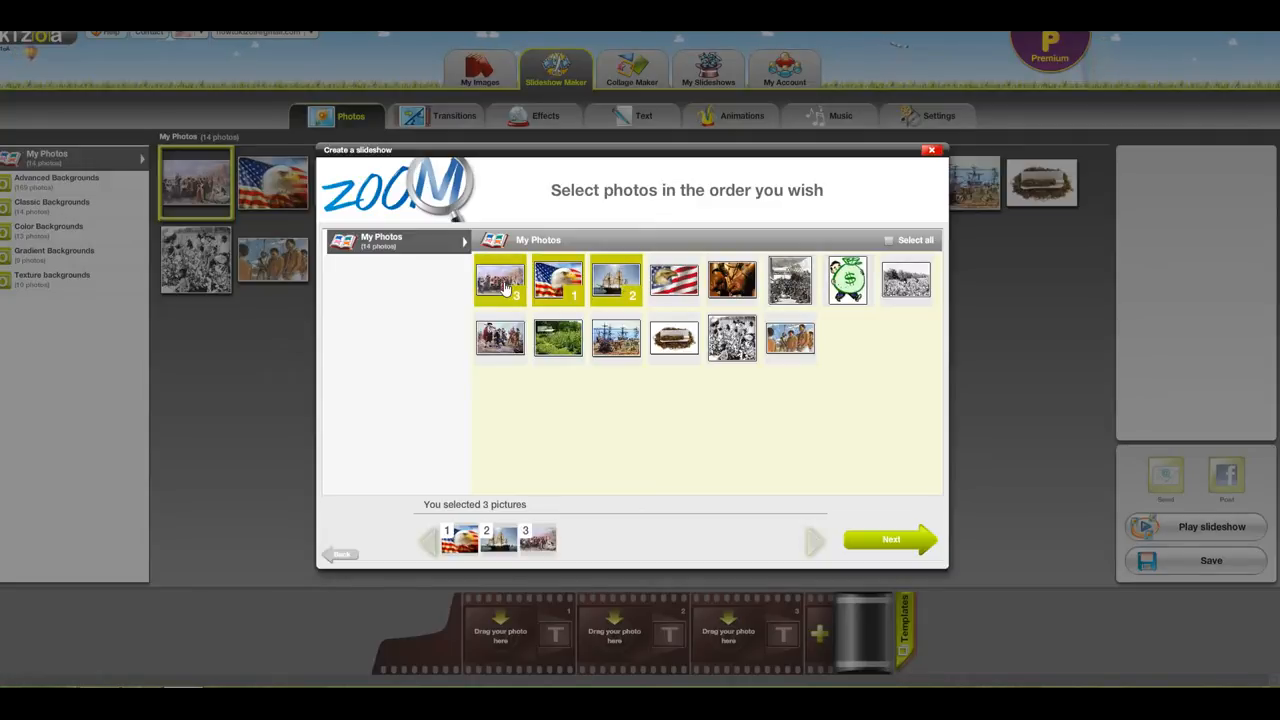
left_click(626, 342)
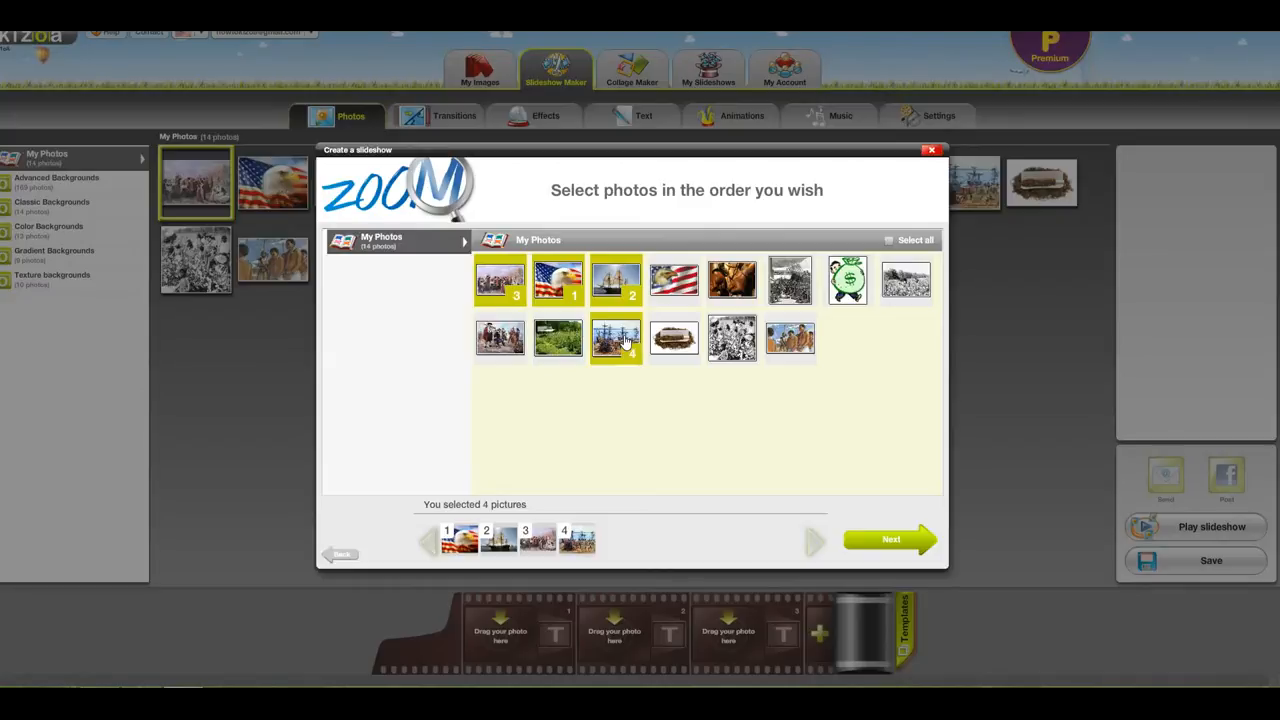
mouse_move(563, 347)
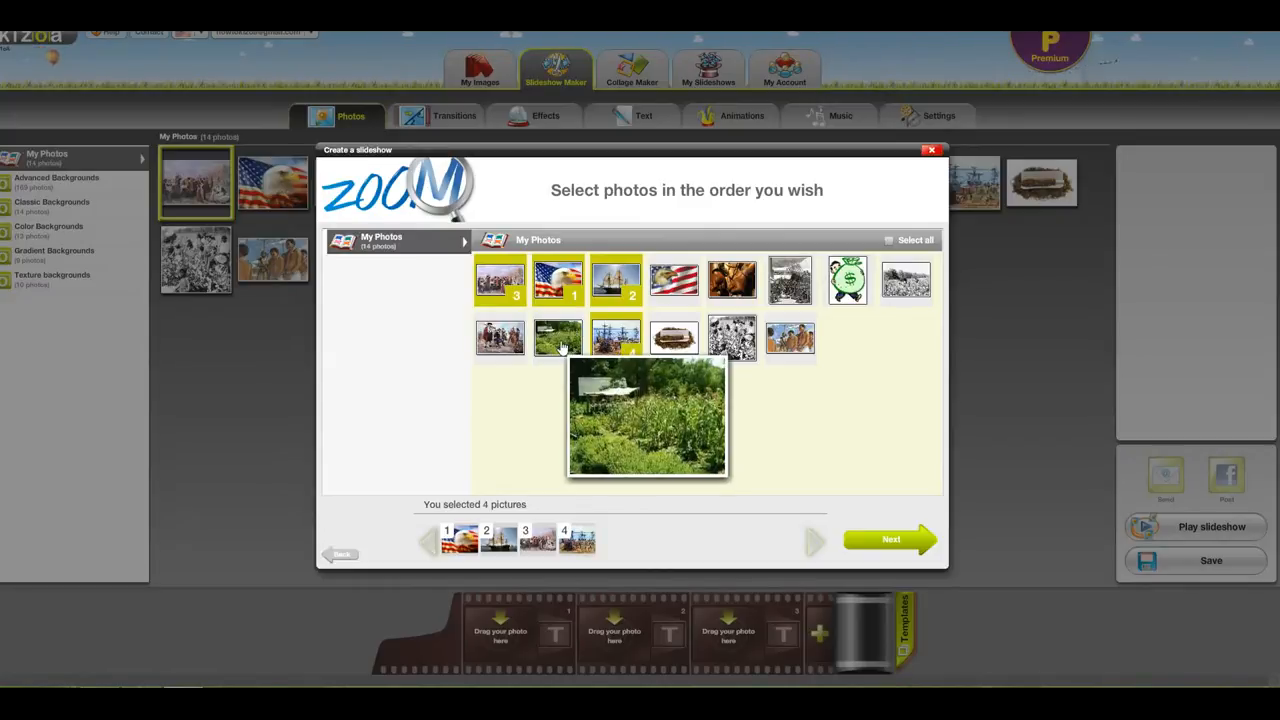
left_click(560, 345)
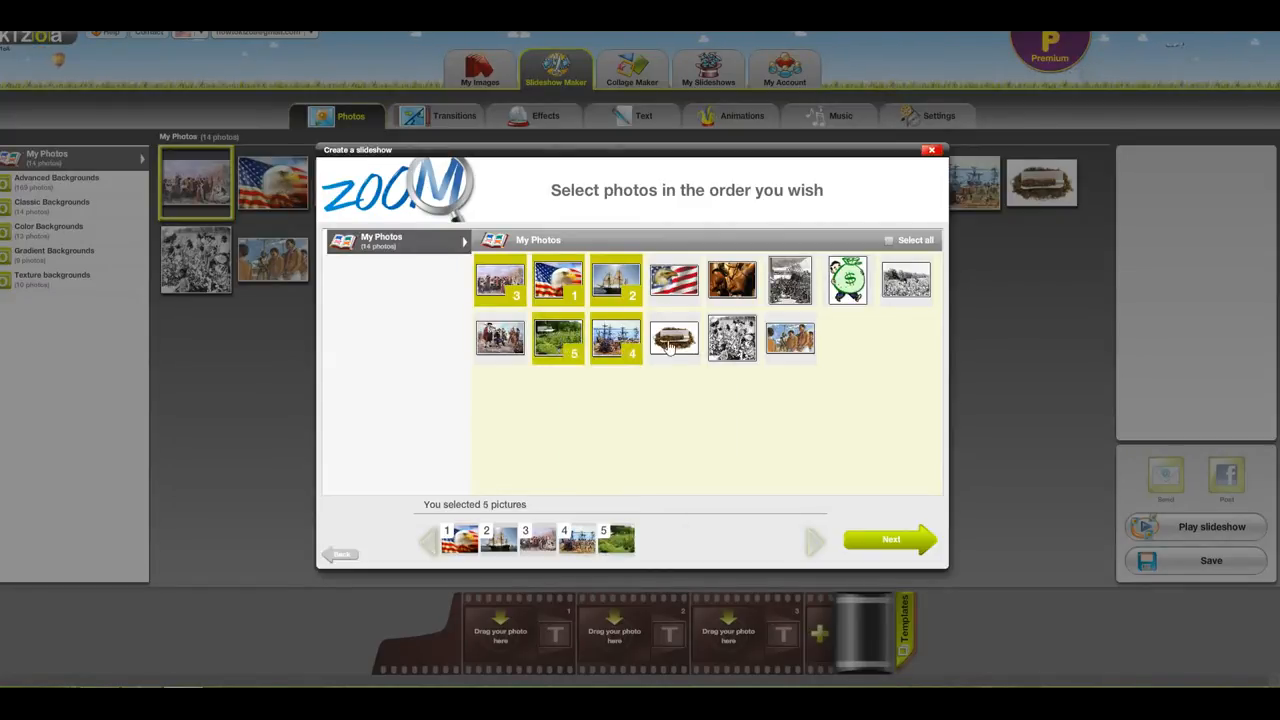
mouse_move(676, 345)
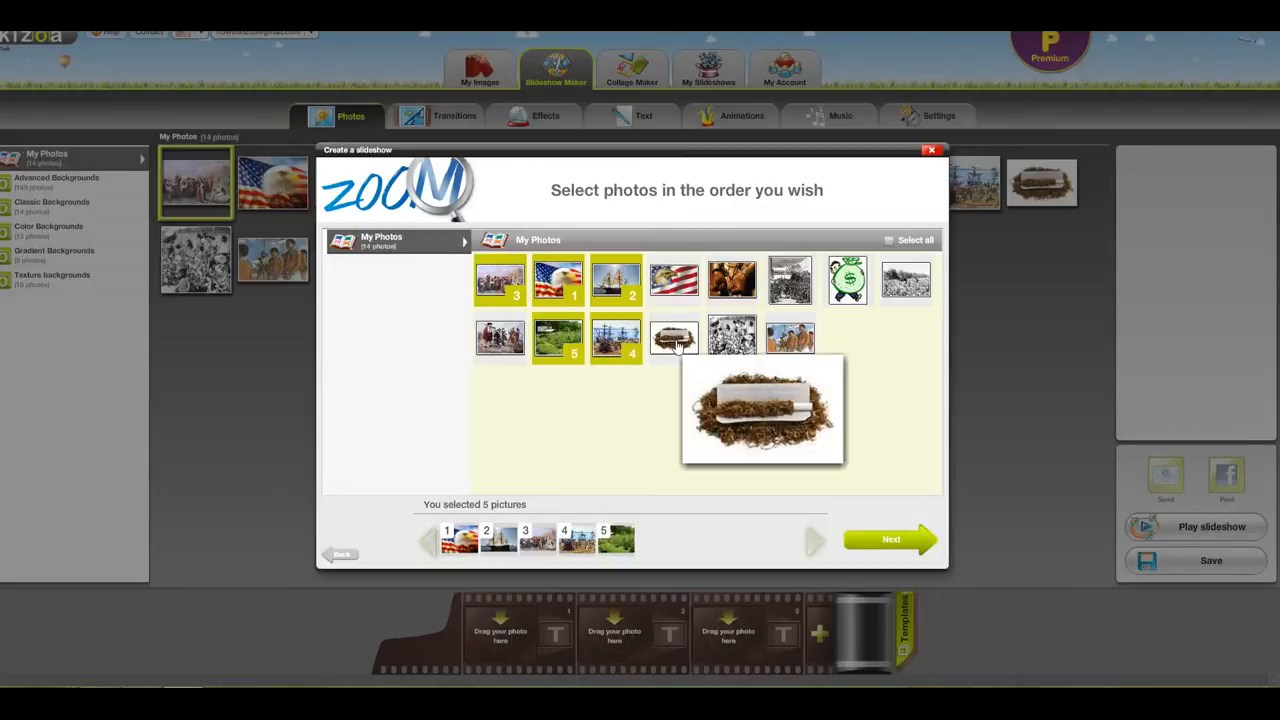
left_click(676, 345)
Add the chained hands, cotton pickers, standing men, crowded ship deck, money bag, field workers and crying eagle photos in order, and generate the slideshow
left_click(735, 282)
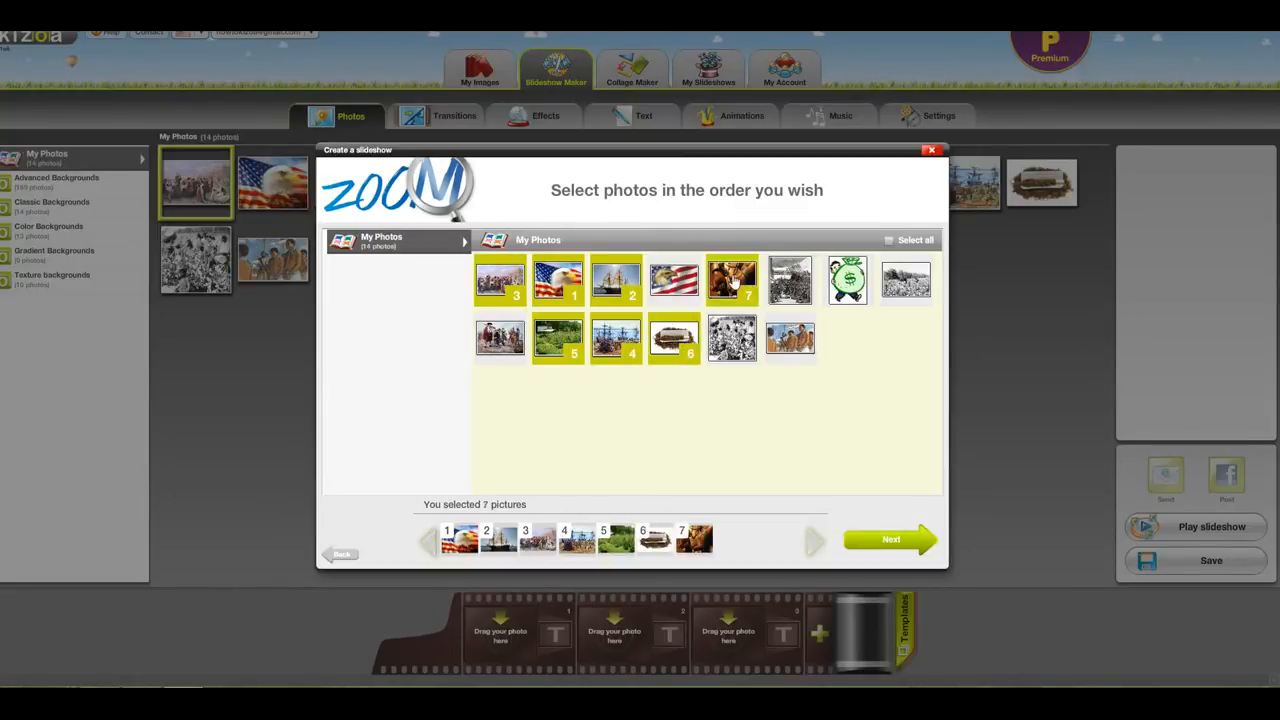
left_click(733, 350)
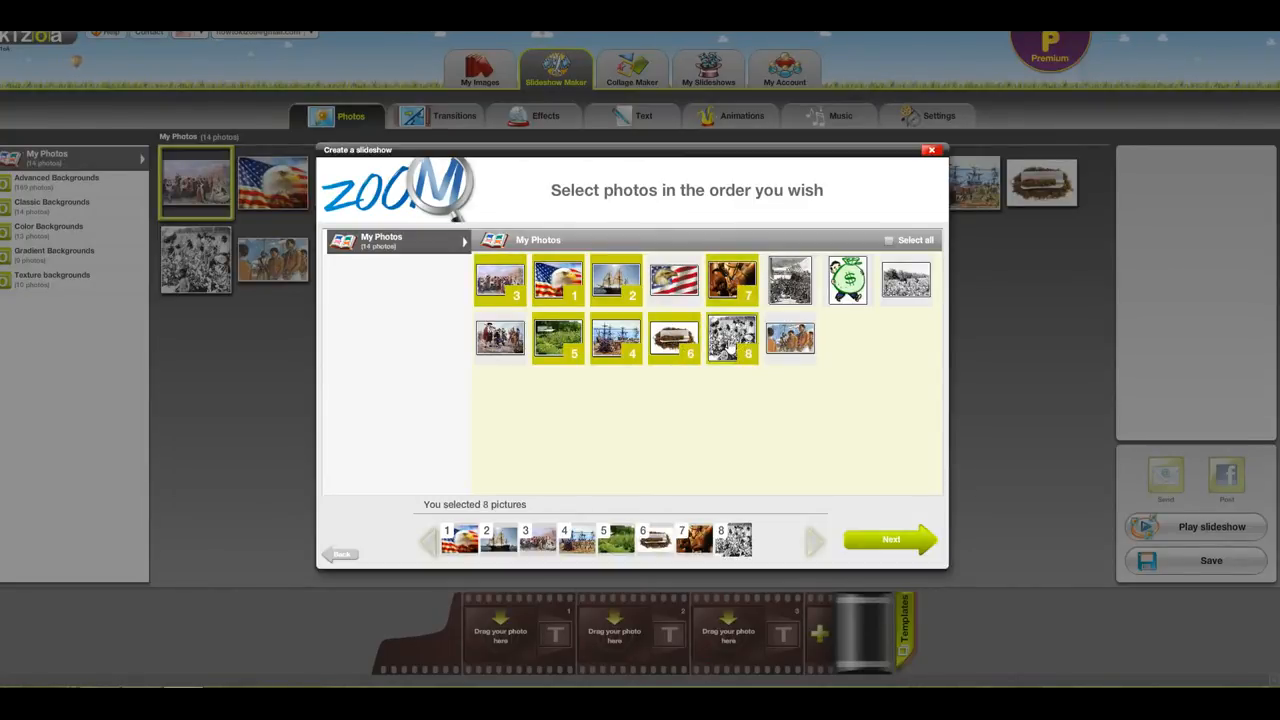
left_click(791, 338)
left_click(792, 282)
left_click(848, 280)
left_click(905, 280)
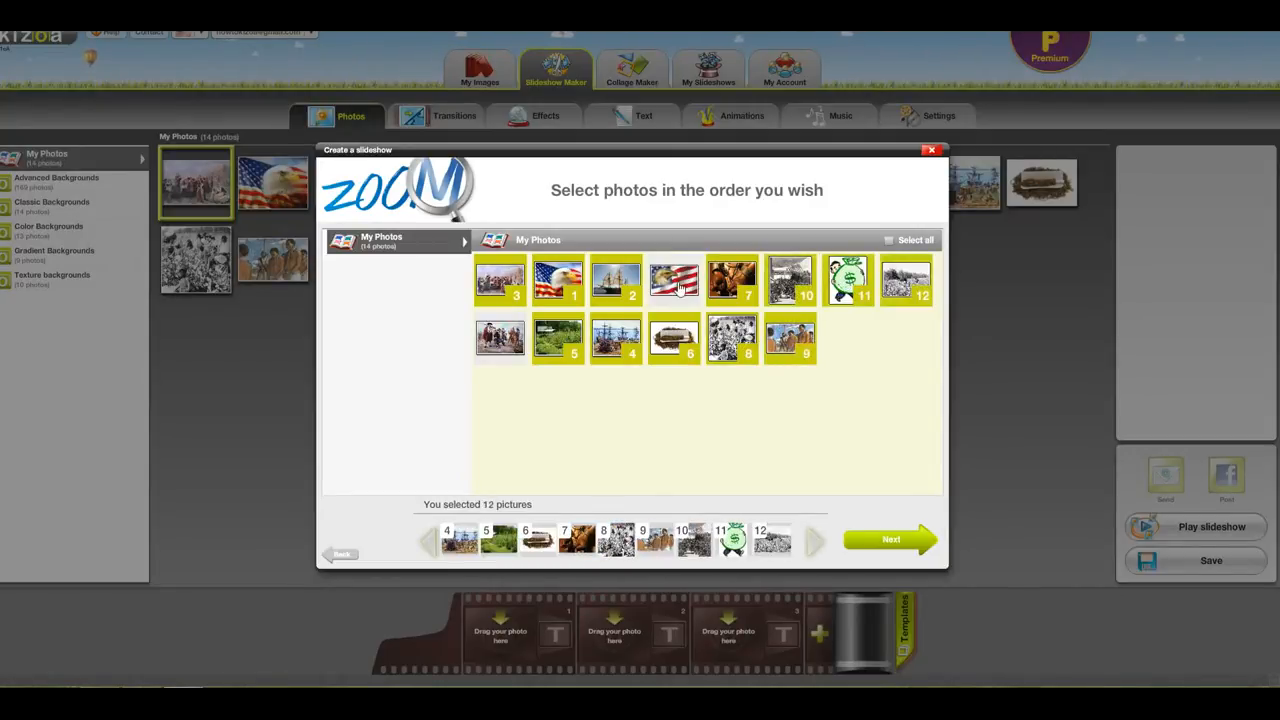
left_click(678, 285)
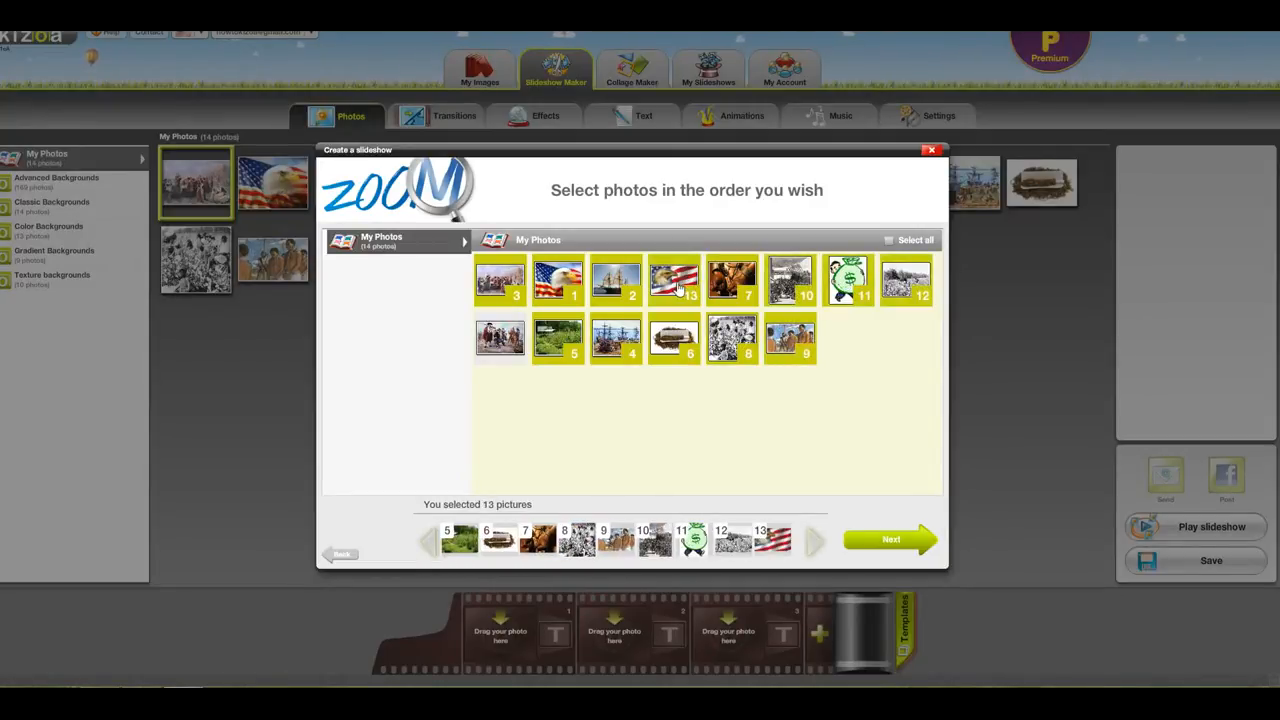
left_click(883, 541)
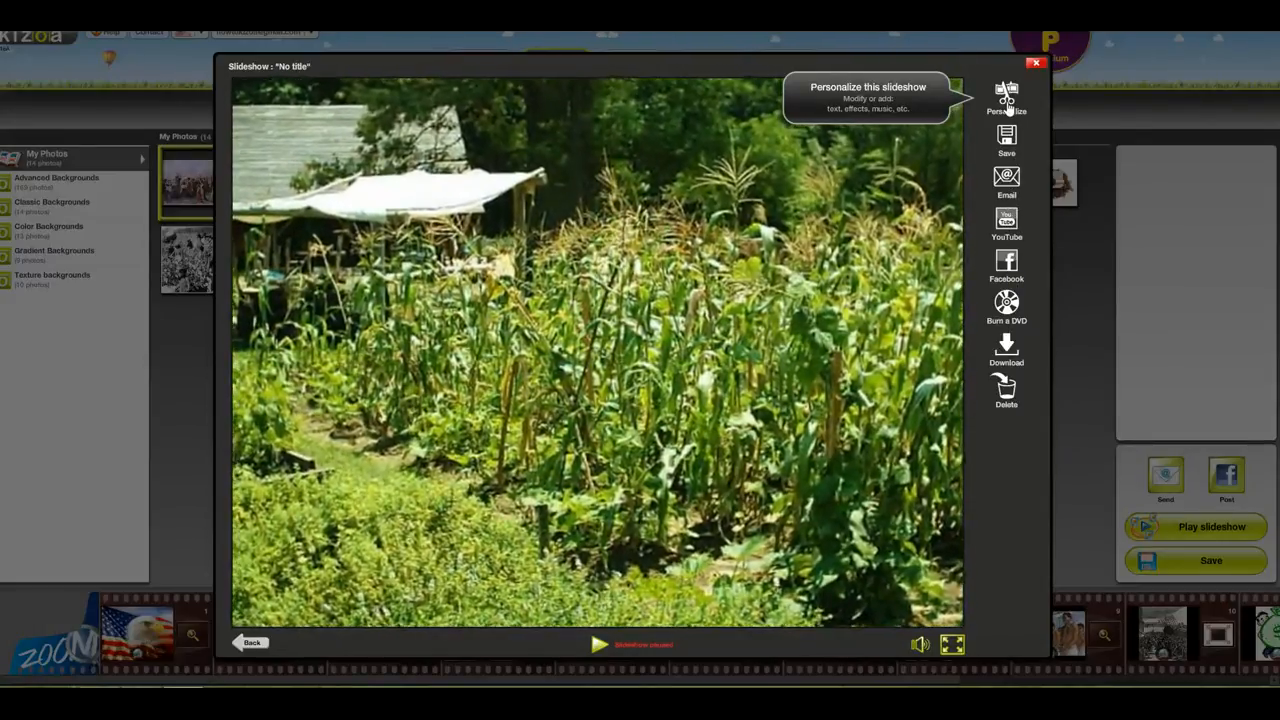
Open the slideshow for personalizing and apply the Crossfade transition between the first and second photos
left_click(1007, 100)
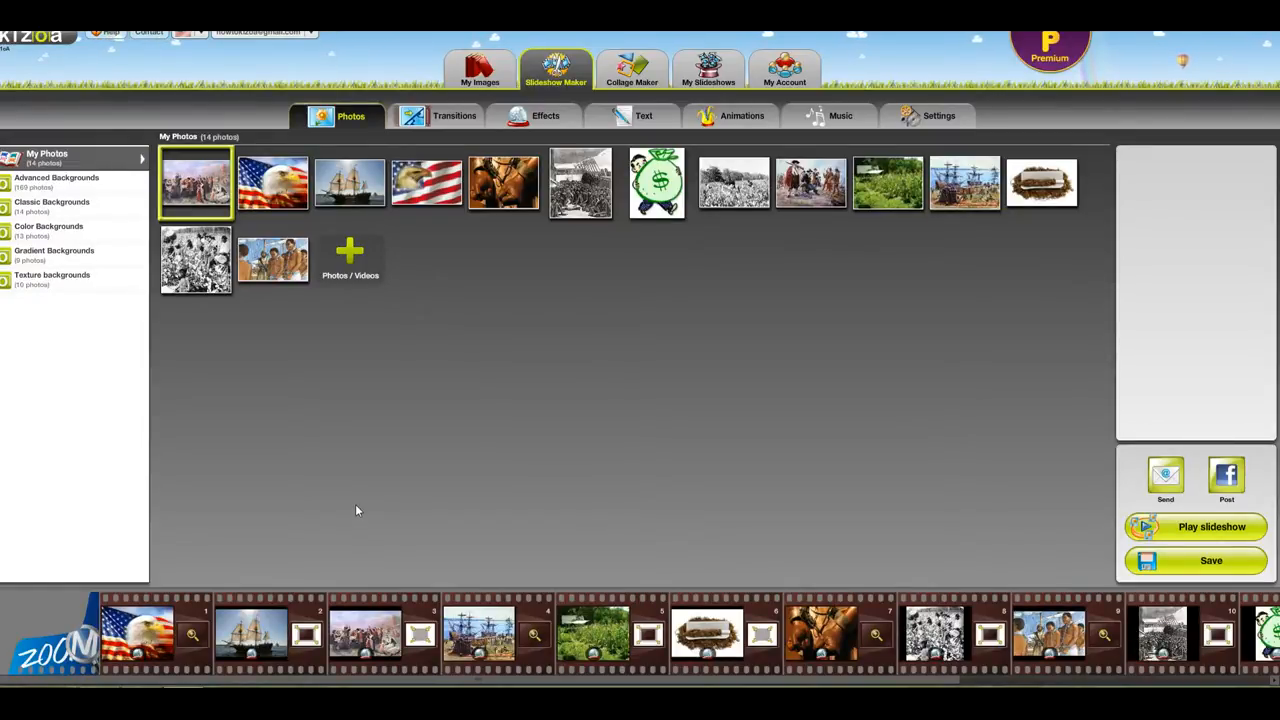
left_click(456, 117)
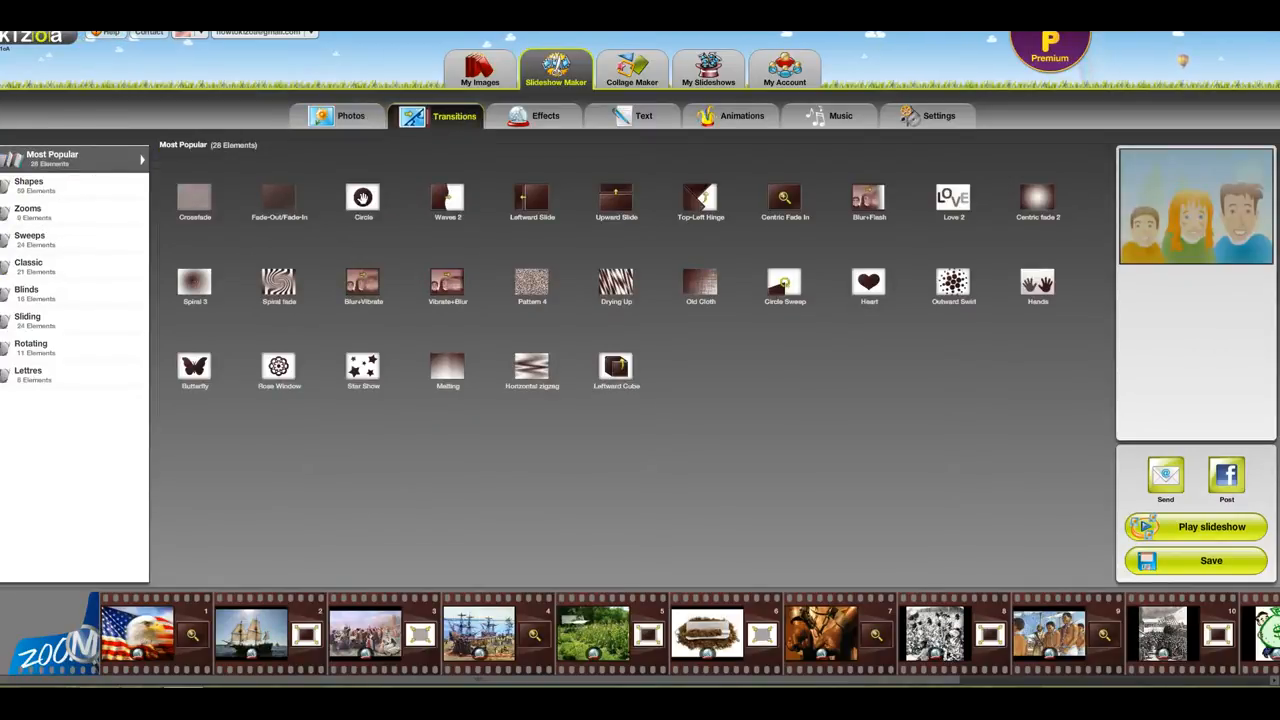
mouse_move(192, 203)
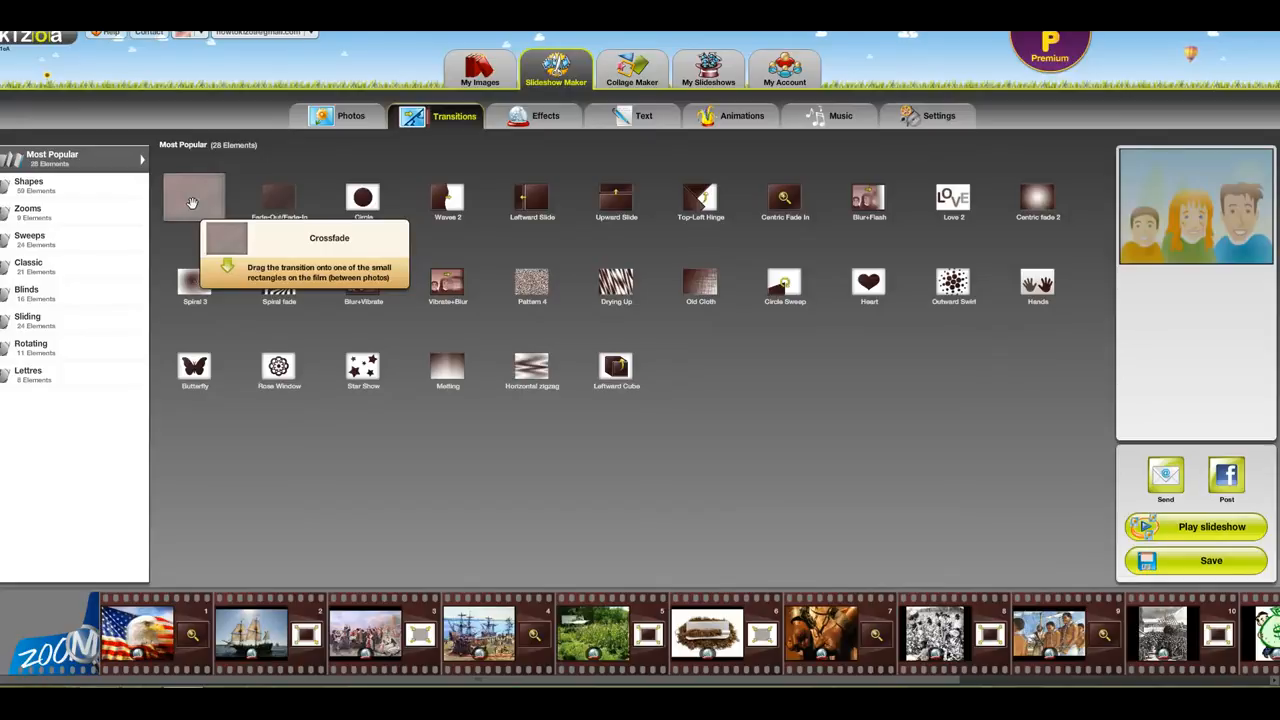
left_click_drag(192, 203, 183, 665)
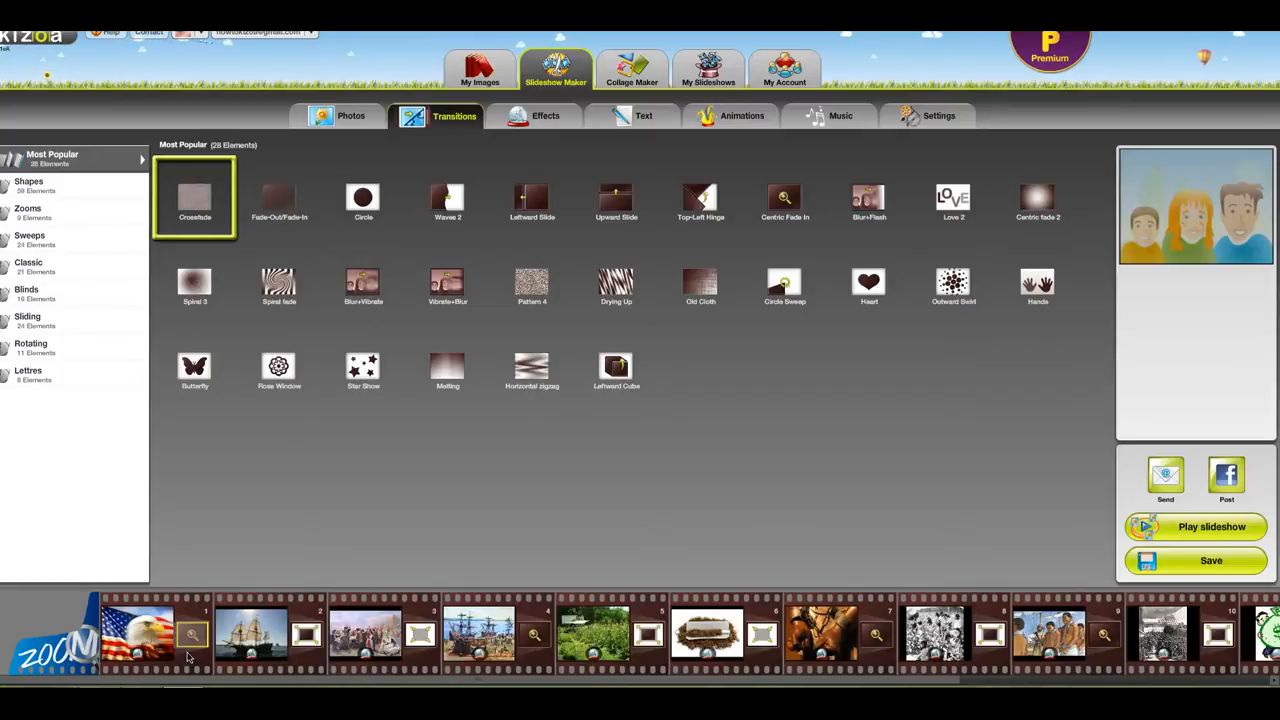
Apply Crossfade, Fade-Out/Fade-In, Circle and Vibrate+Blur transitions after photos 1 to 4 in order, and try Horizontal zigzag after photo 5
left_click_drag(188, 655, 188, 655)
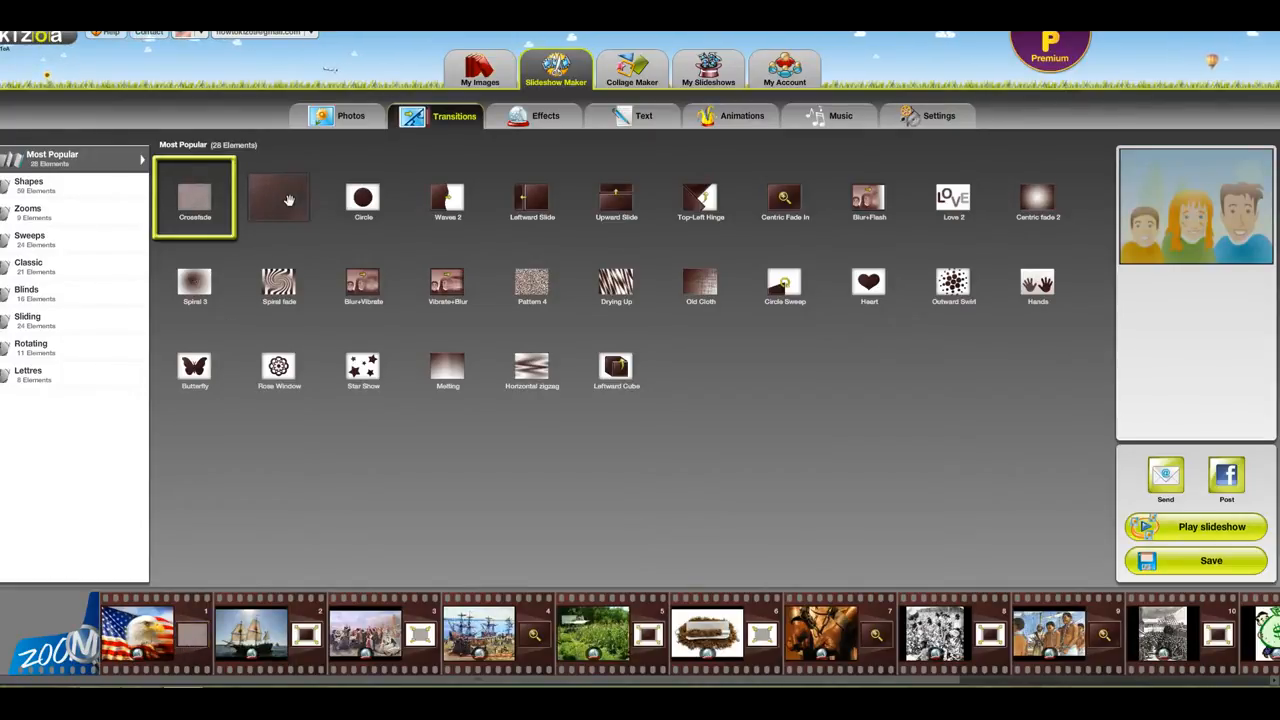
left_click_drag(288, 200, 312, 650)
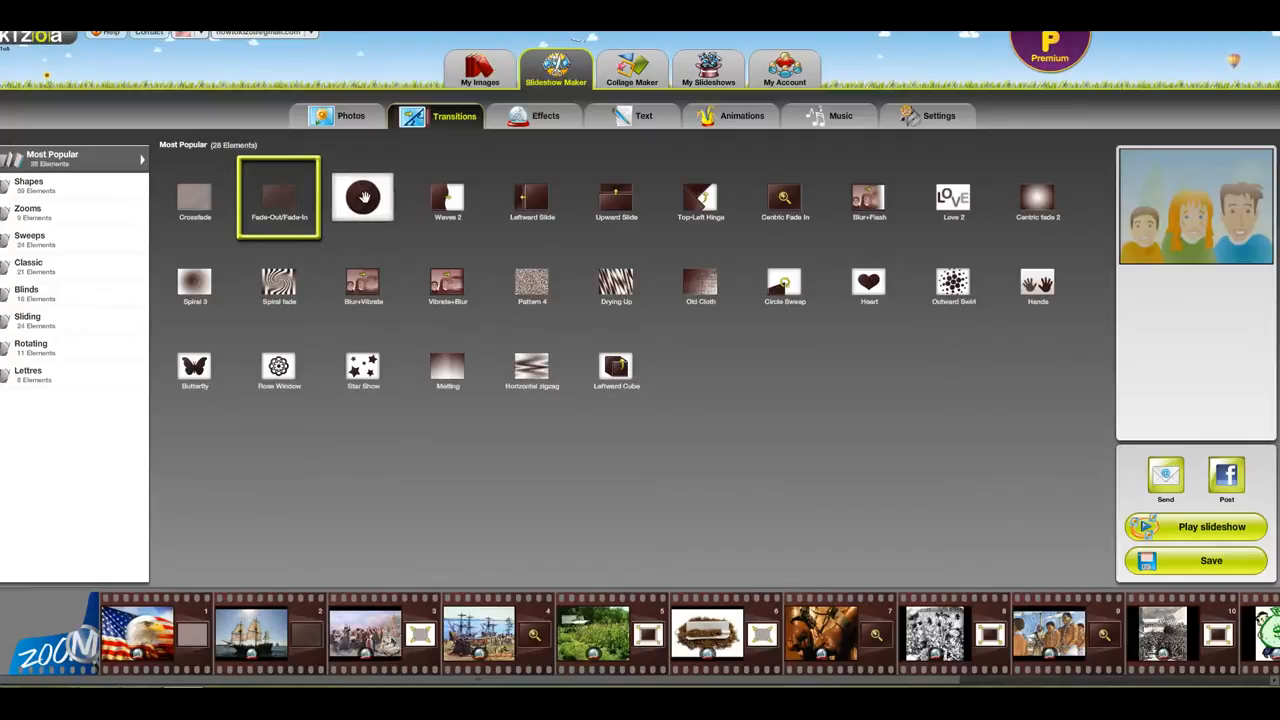
left_click_drag(363, 197, 428, 651)
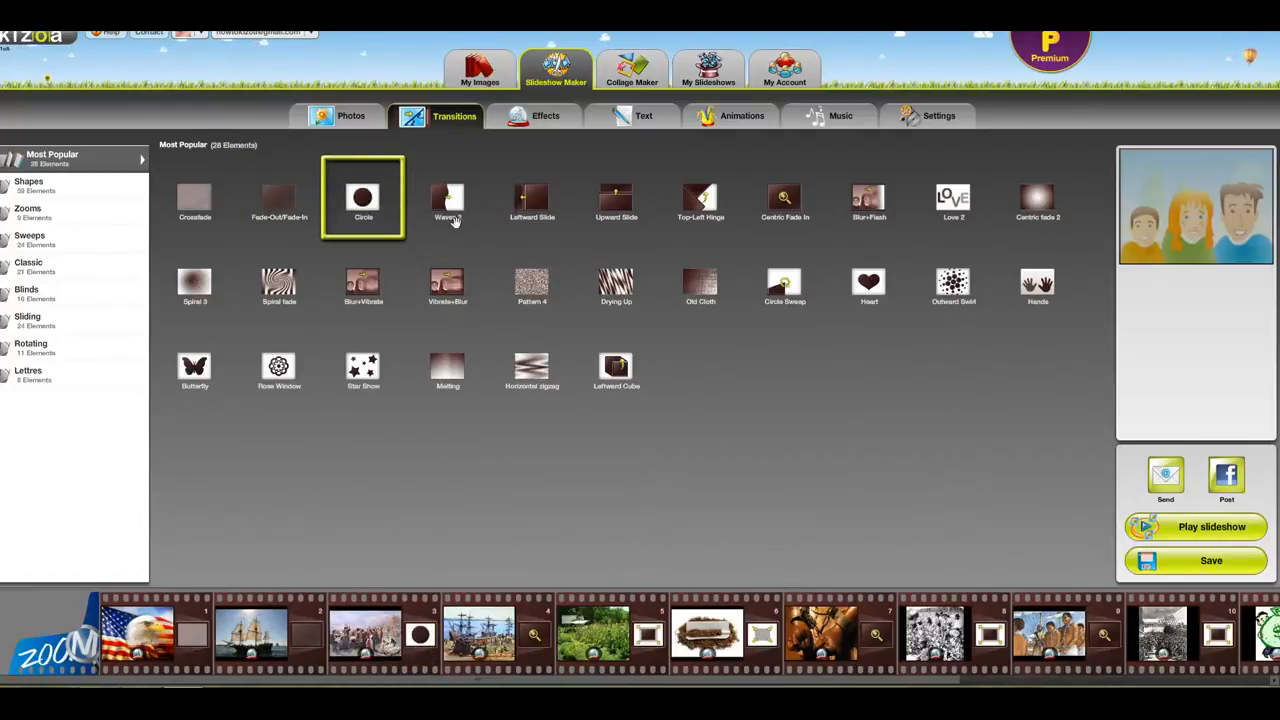
left_click_drag(447, 285, 548, 652)
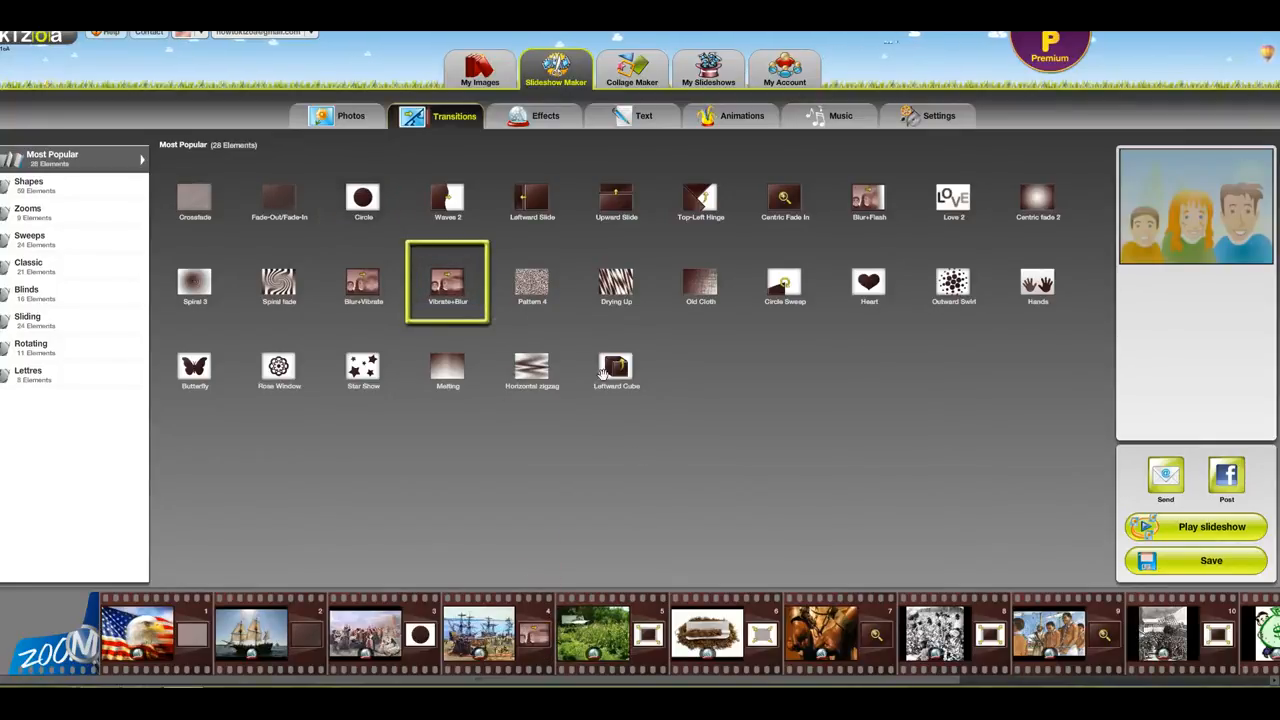
mouse_move(625, 368)
left_click_drag(537, 387, 645, 655)
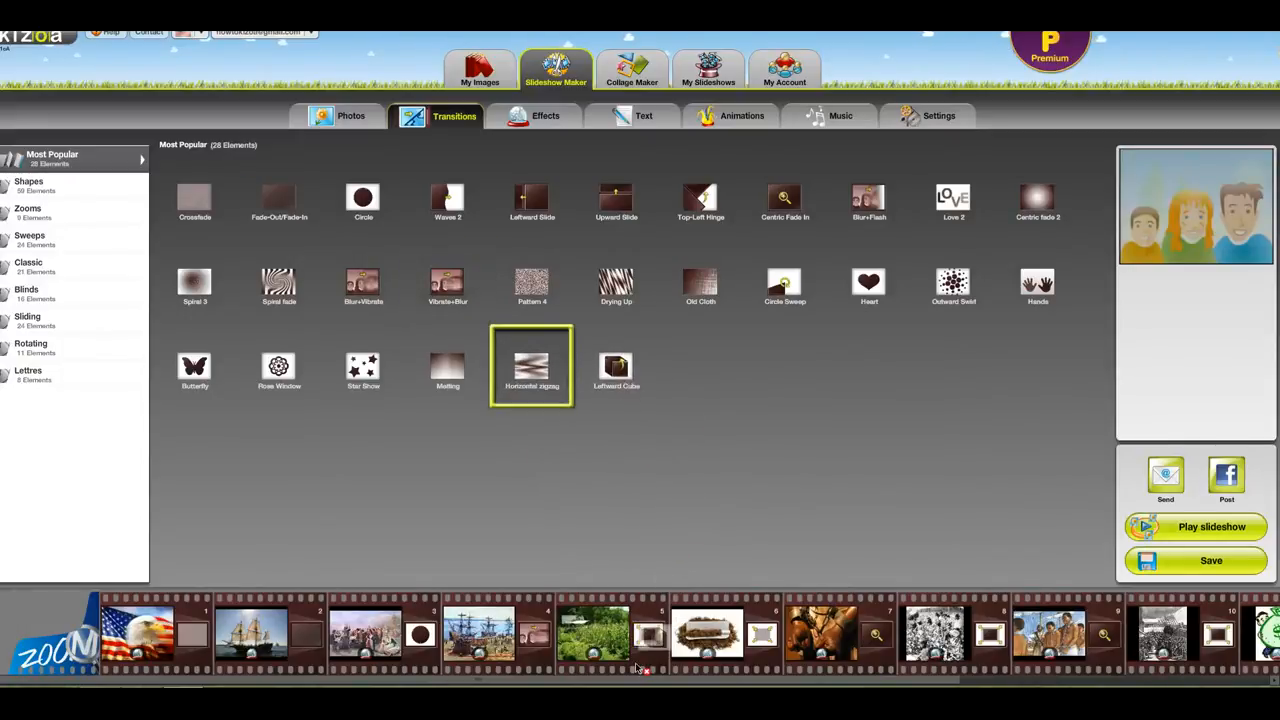
Apply the Star Show, Outward Swirl, Hands and Top-Left Hinge transitions after photos 6, 7, 8 and 9 in order
left_click_drag(363, 368, 773, 663)
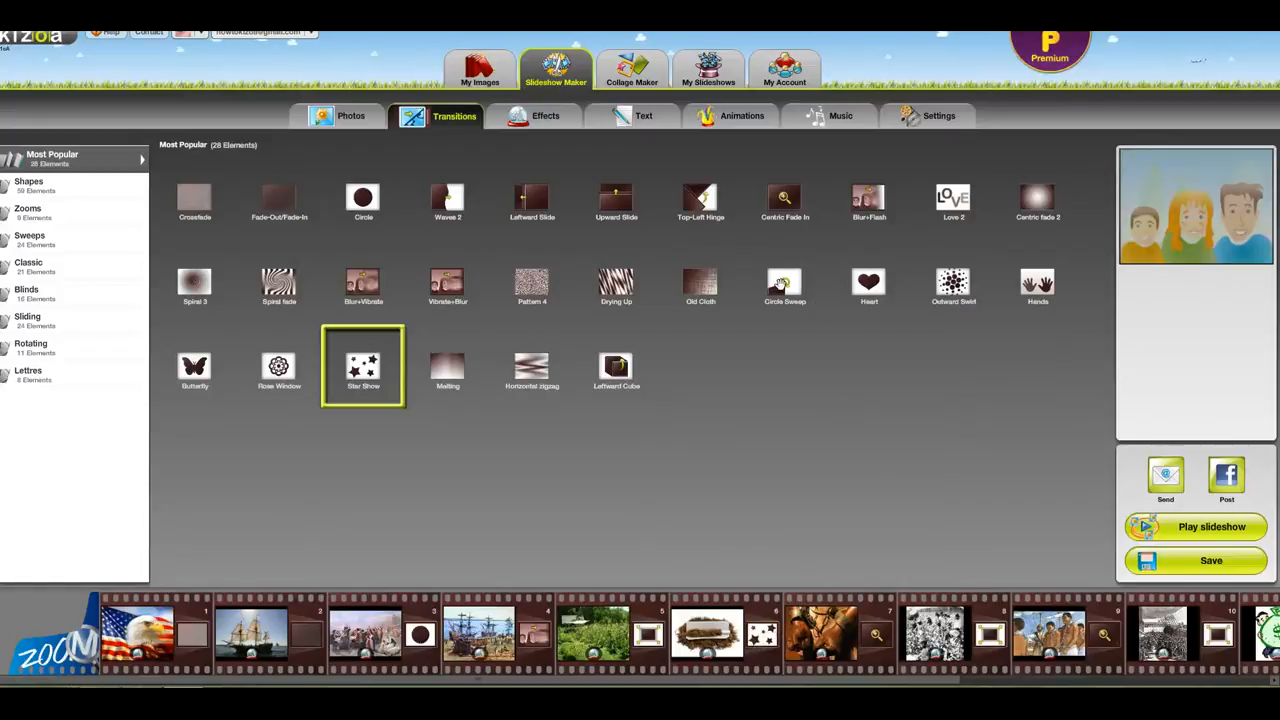
left_click_drag(938, 285, 880, 658)
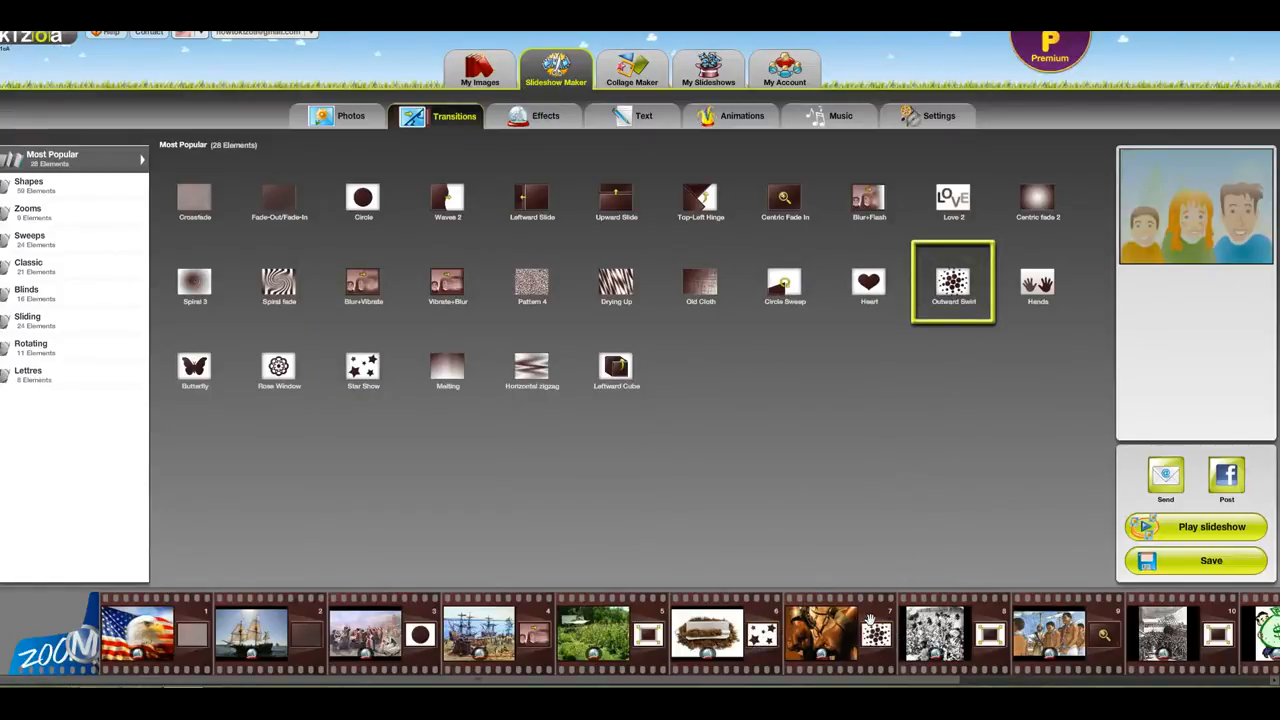
left_click_drag(1045, 287, 1010, 680)
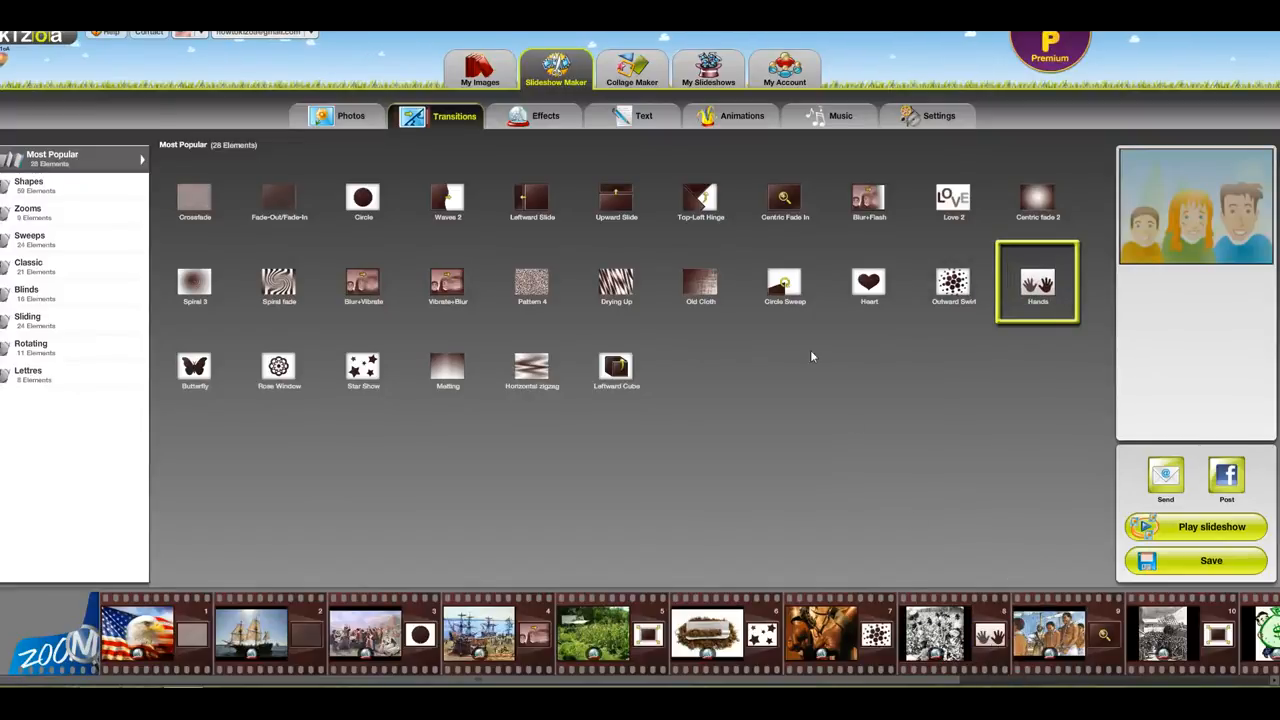
left_click_drag(700, 205, 1104, 672)
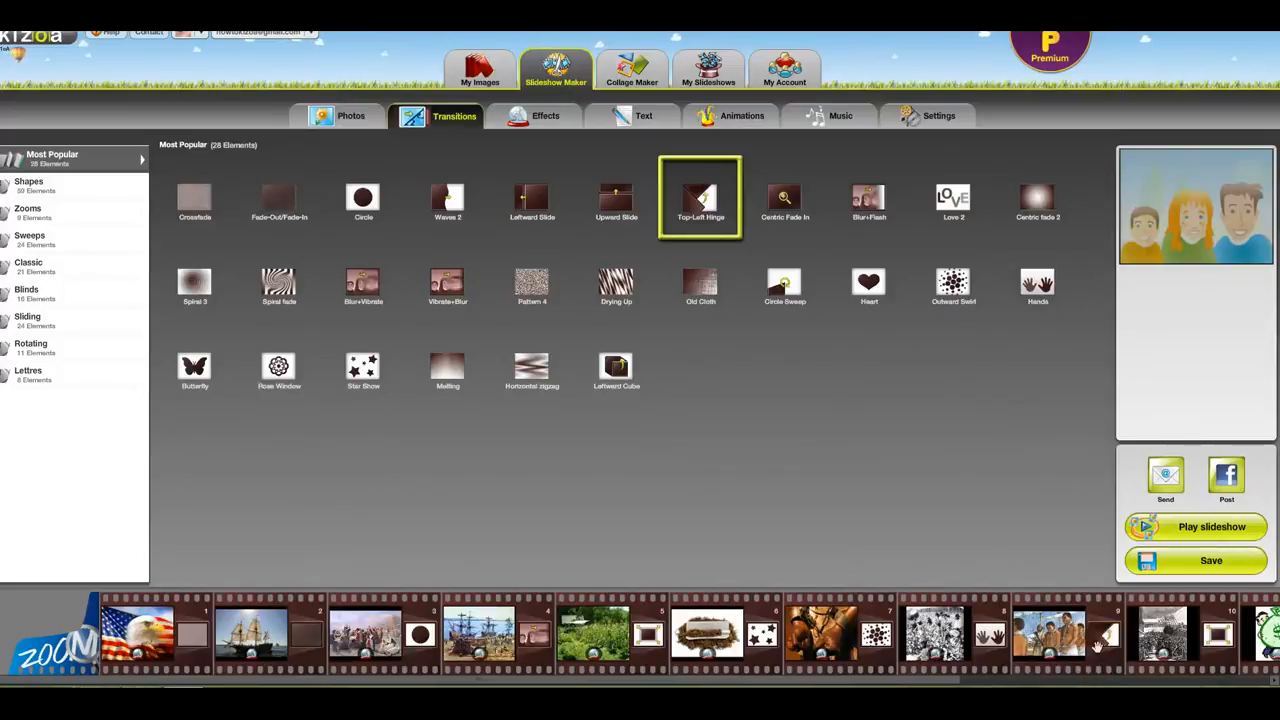
Apply Centric fade 2, Love 2 and Spiral fade transitions after photos 10, 11 and 12, and replace the one after photo 3 with Leftward Slide
left_click_drag(1040, 210, 1164, 634)
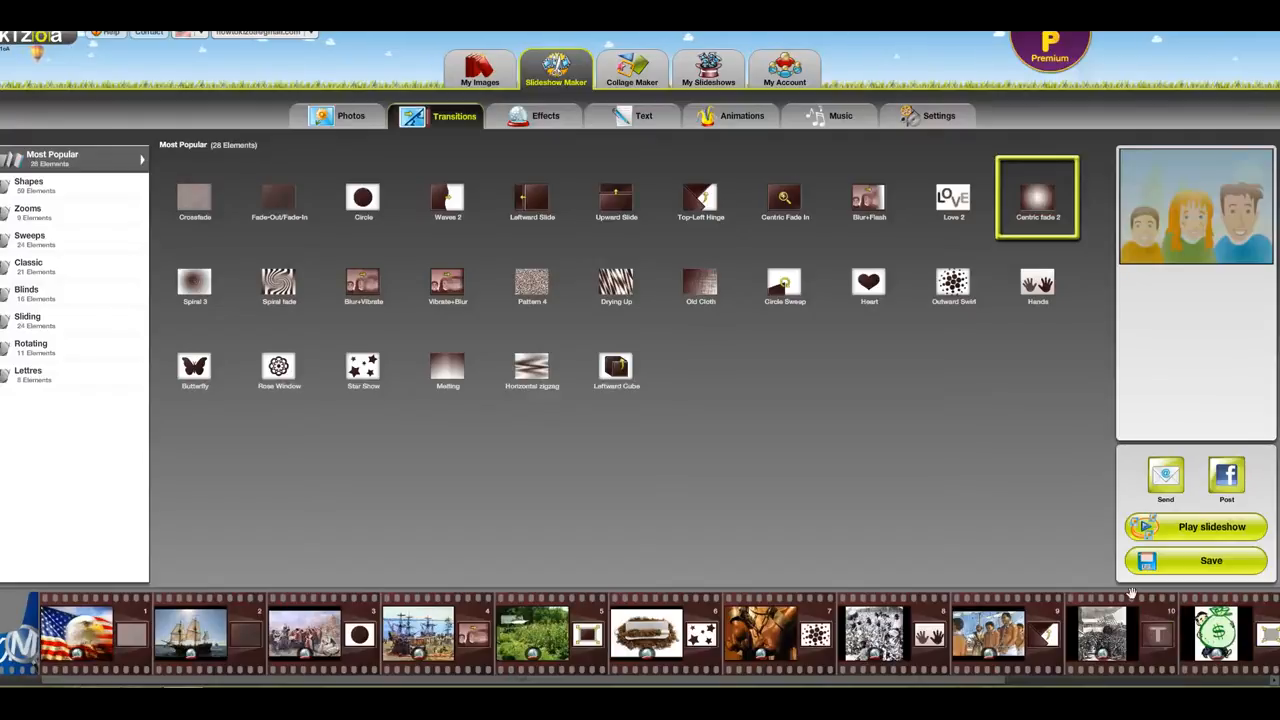
left_click_drag(952, 200, 1025, 634)
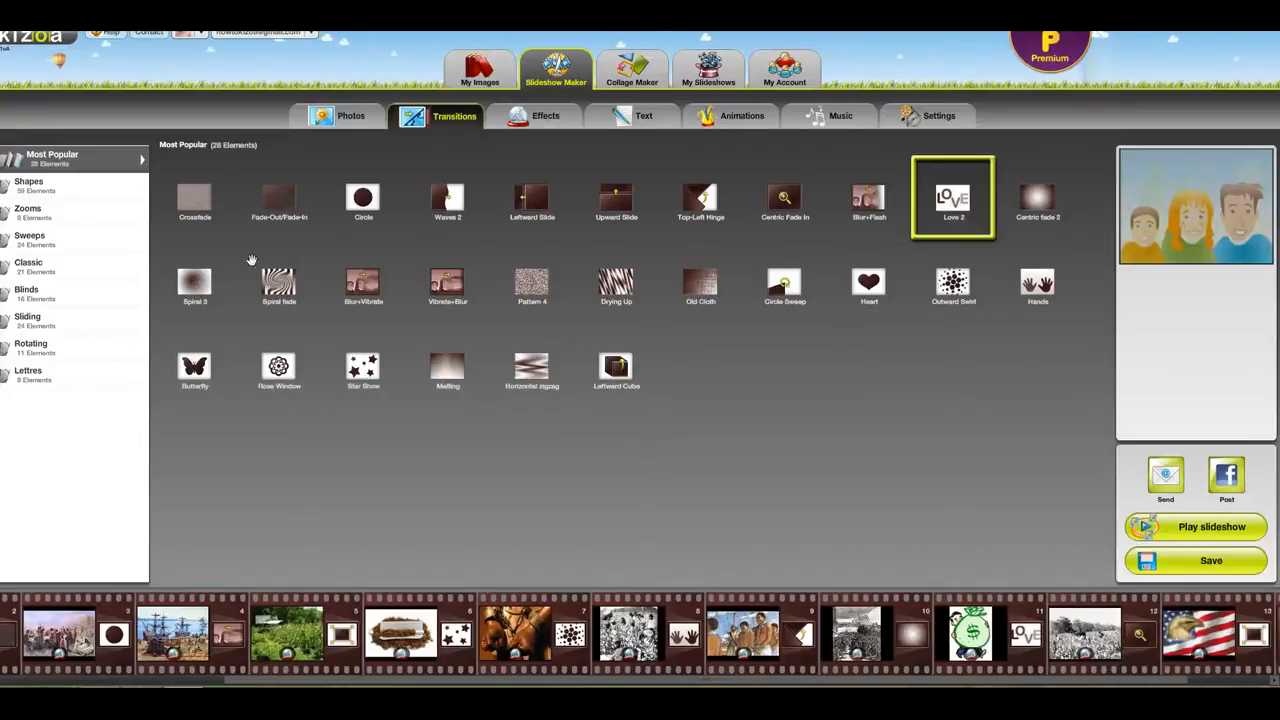
left_click_drag(279, 283, 1166, 655)
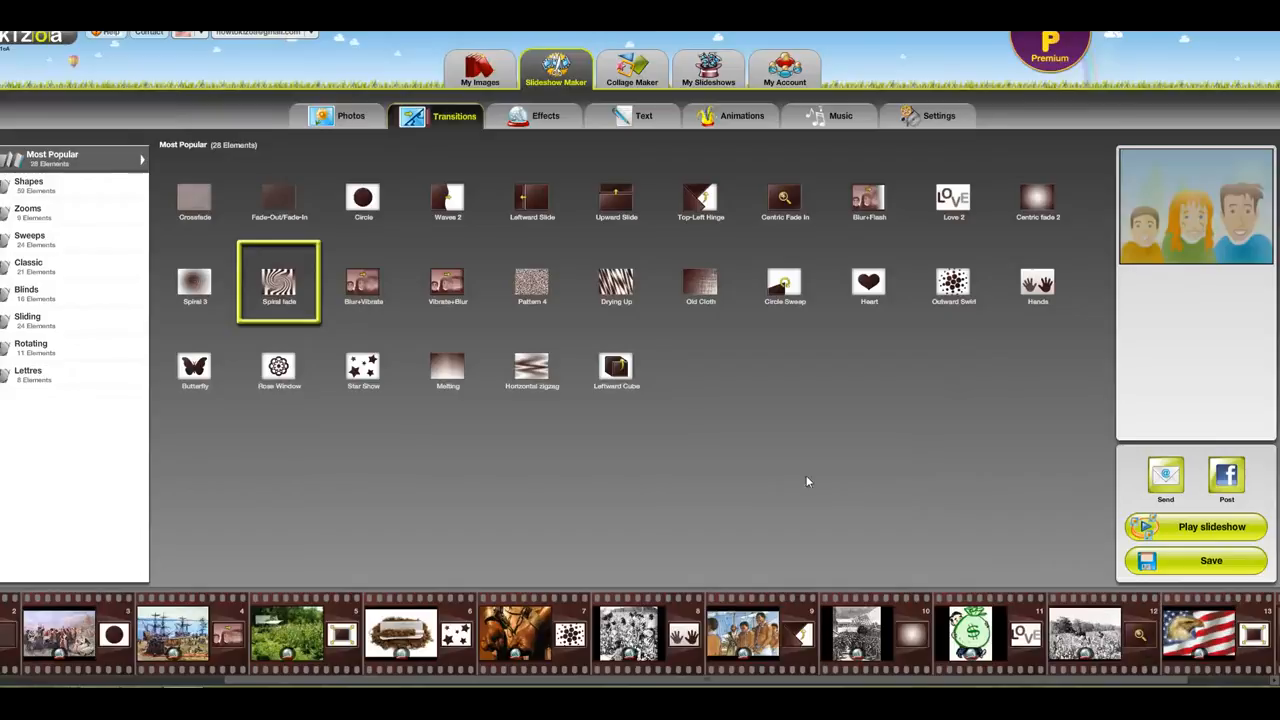
left_click_drag(284, 254, 1157, 648)
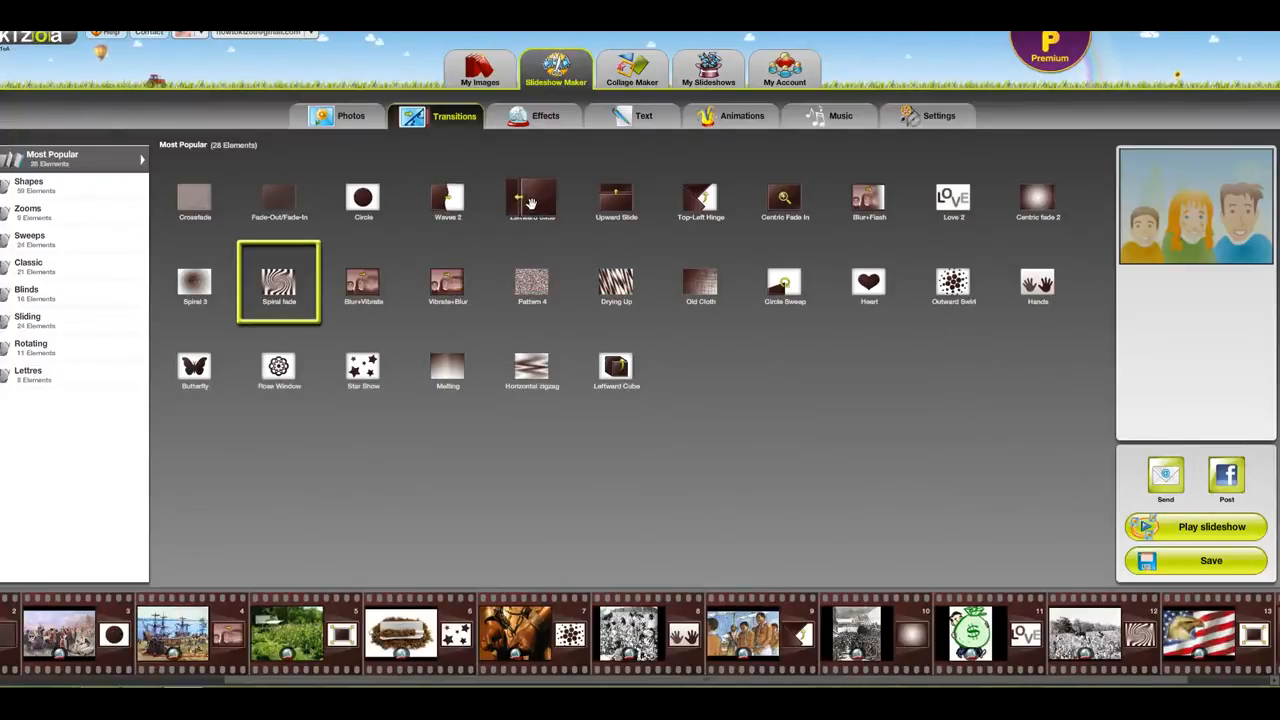
left_click_drag(531, 203, 115, 655)
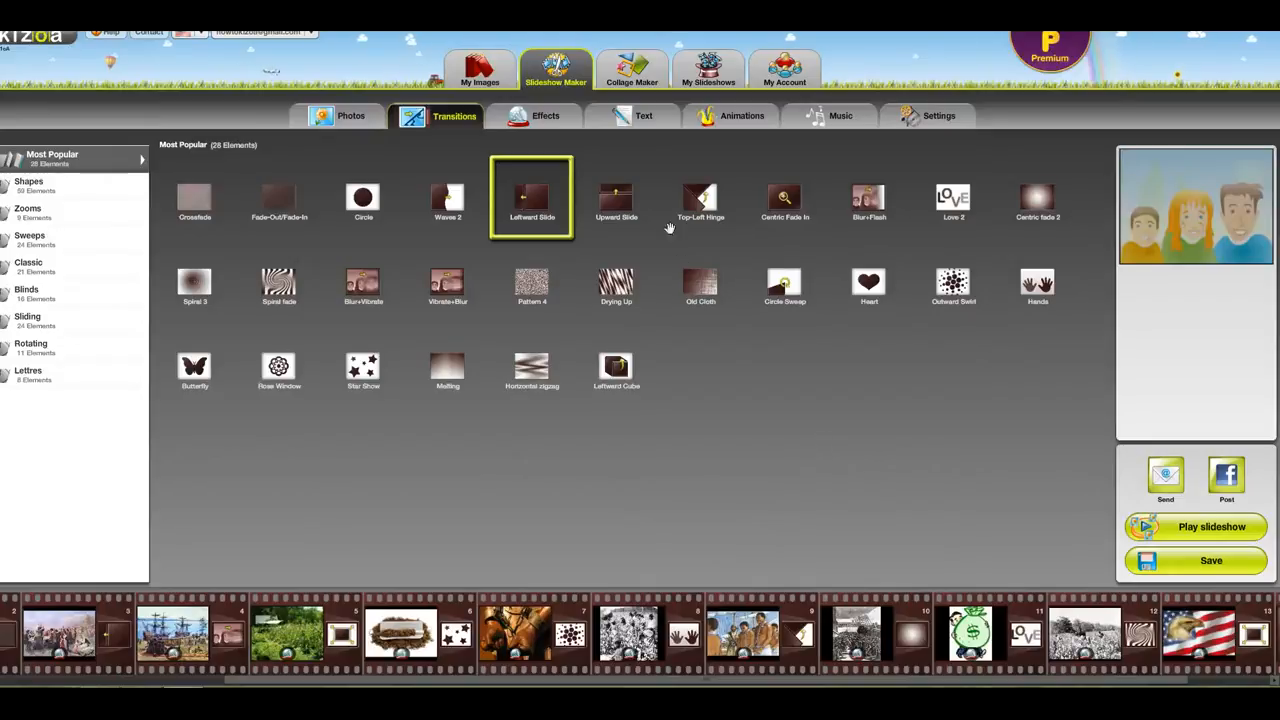
Look through the slideshow effects in every category from Light to Summer, and preview the Heart tree effect among the most popular ones
left_click(545, 118)
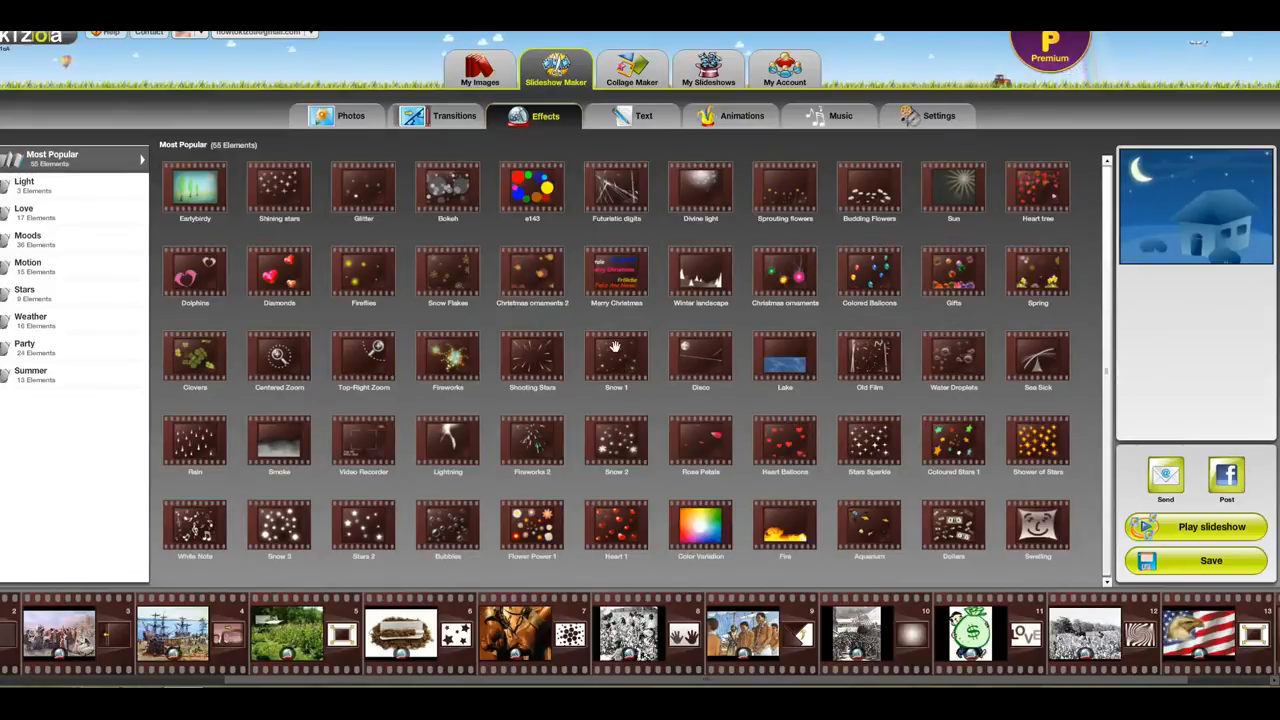
mouse_move(621, 365)
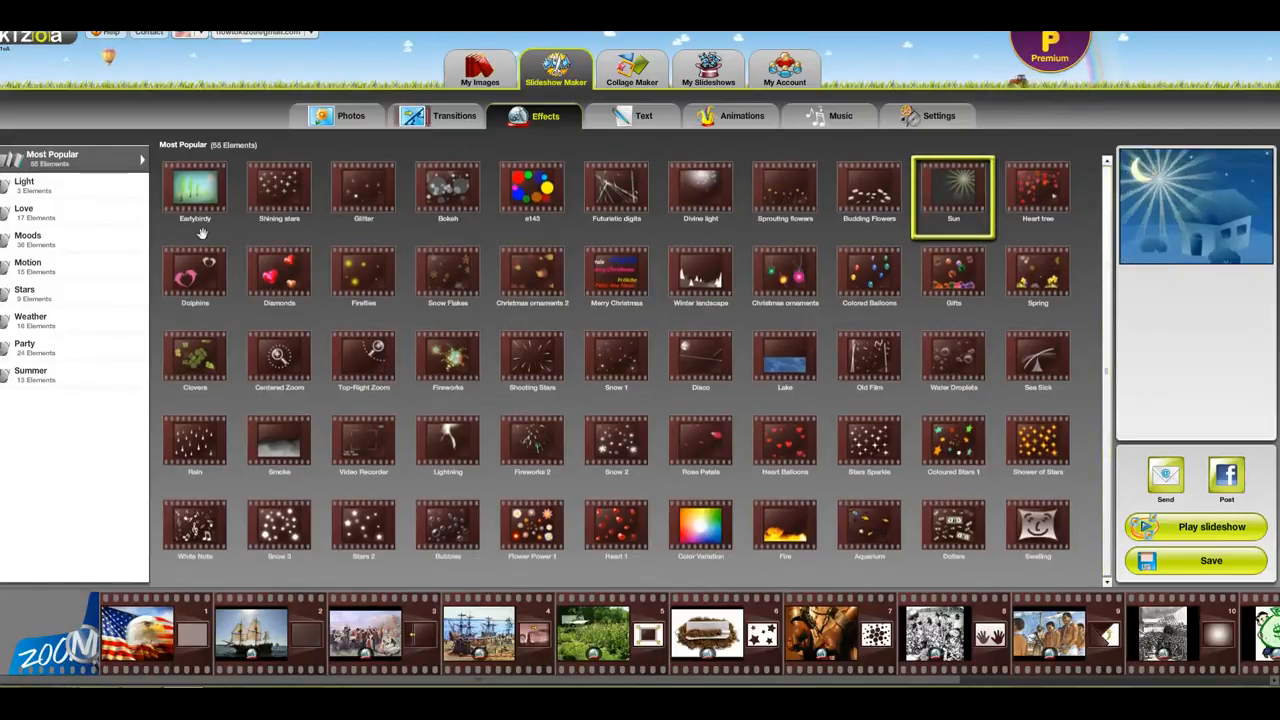
left_click(28, 187)
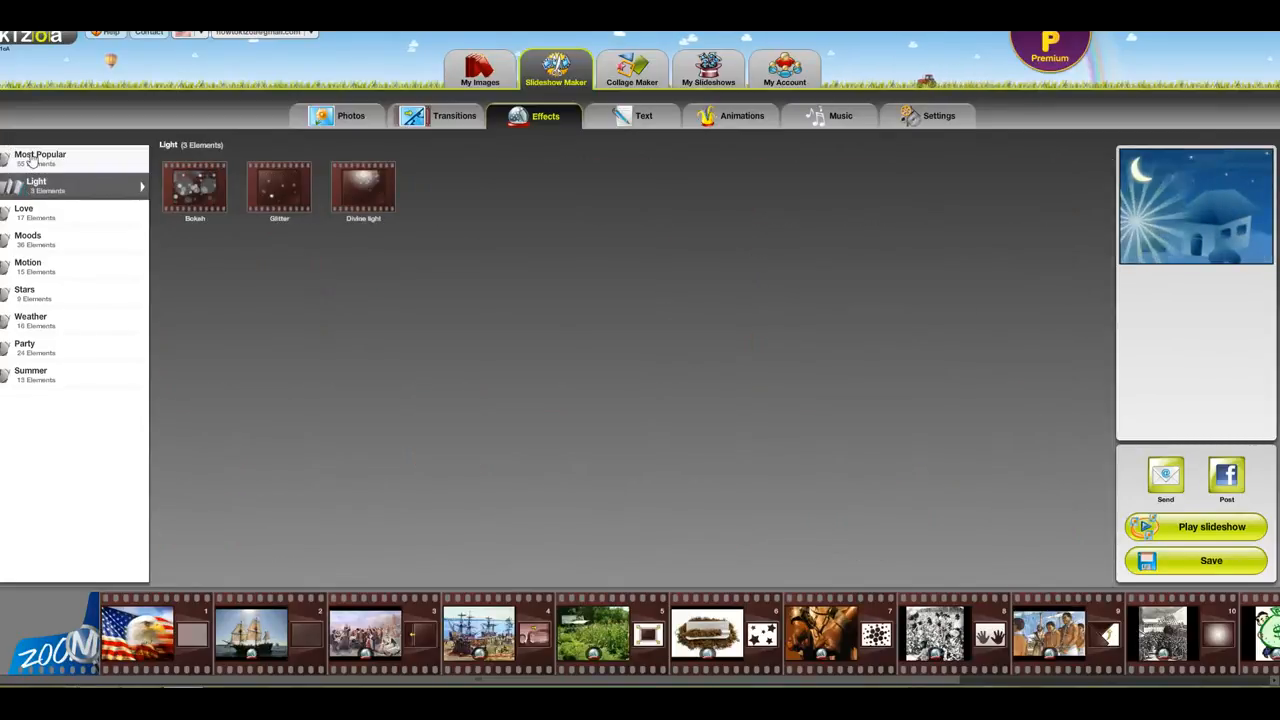
left_click(33, 160)
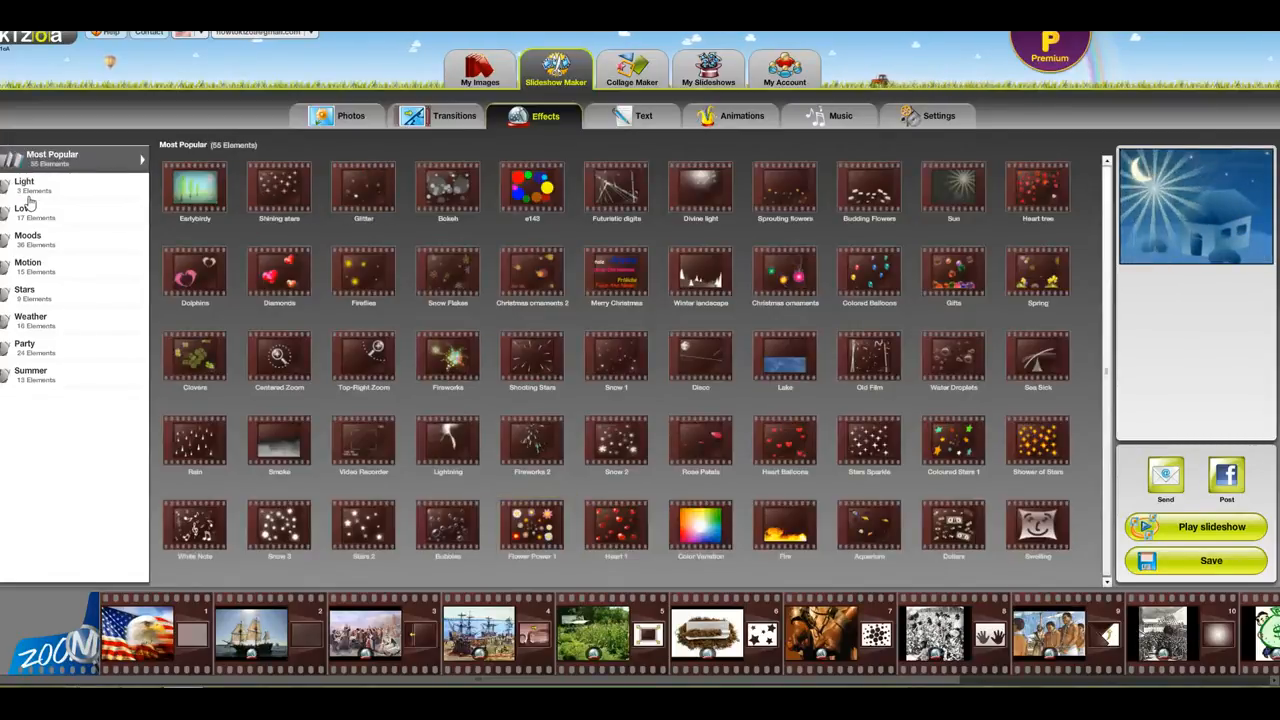
left_click(30, 195)
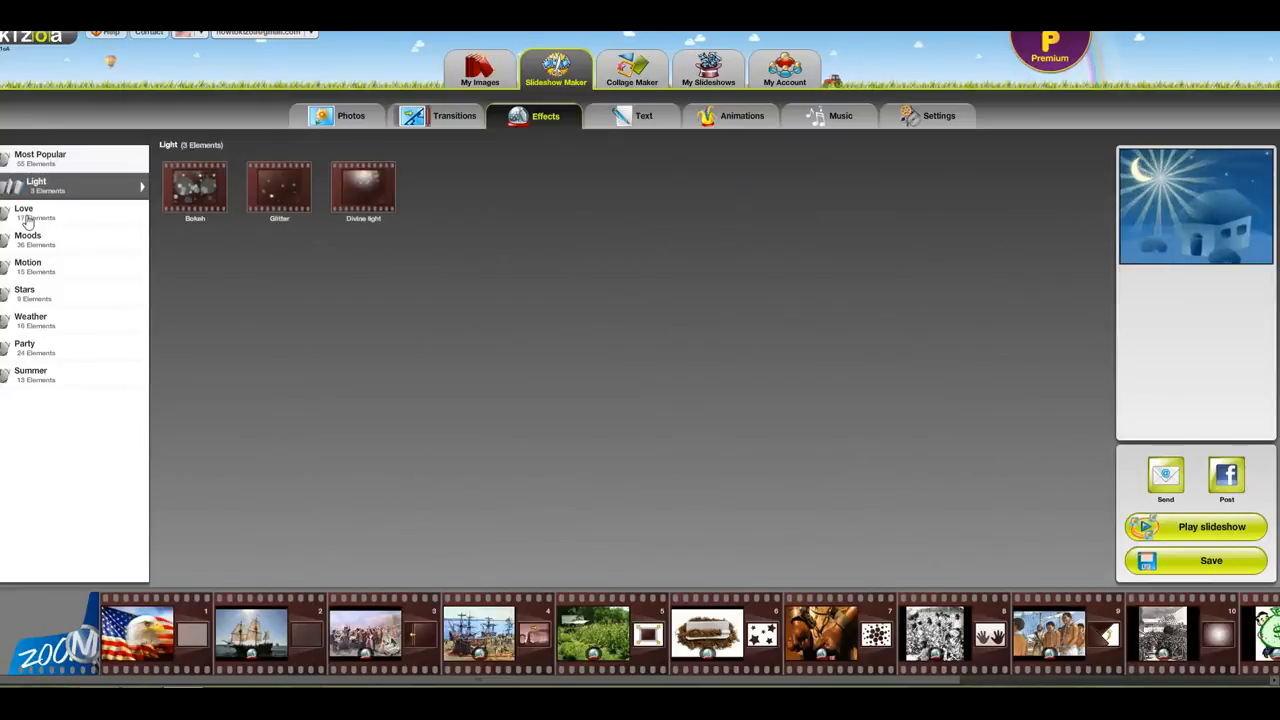
left_click(27, 216)
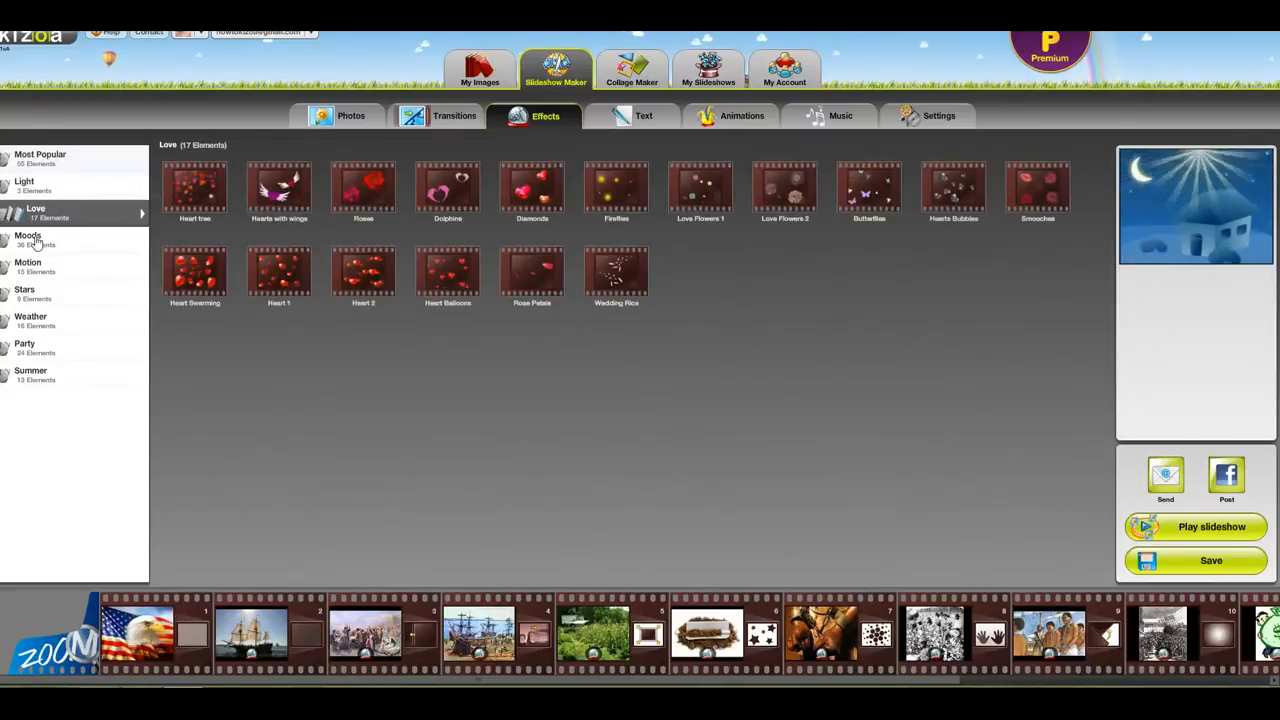
left_click(35, 241)
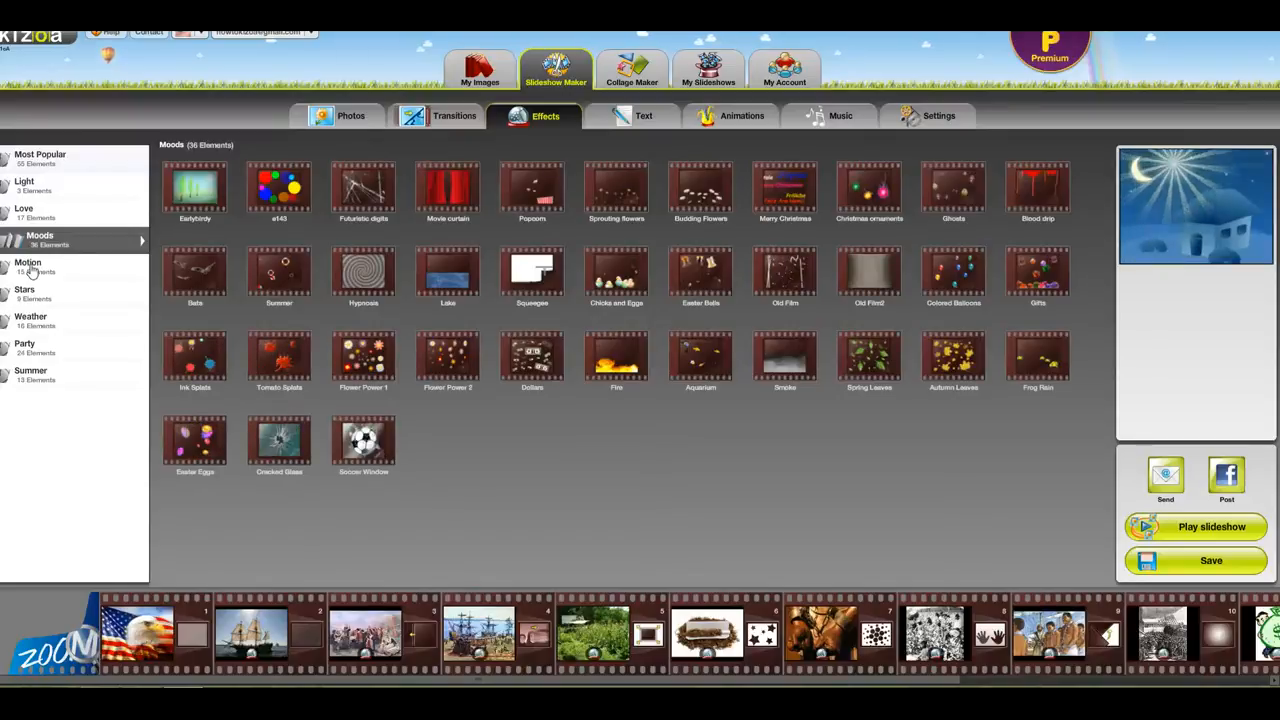
left_click(32, 270)
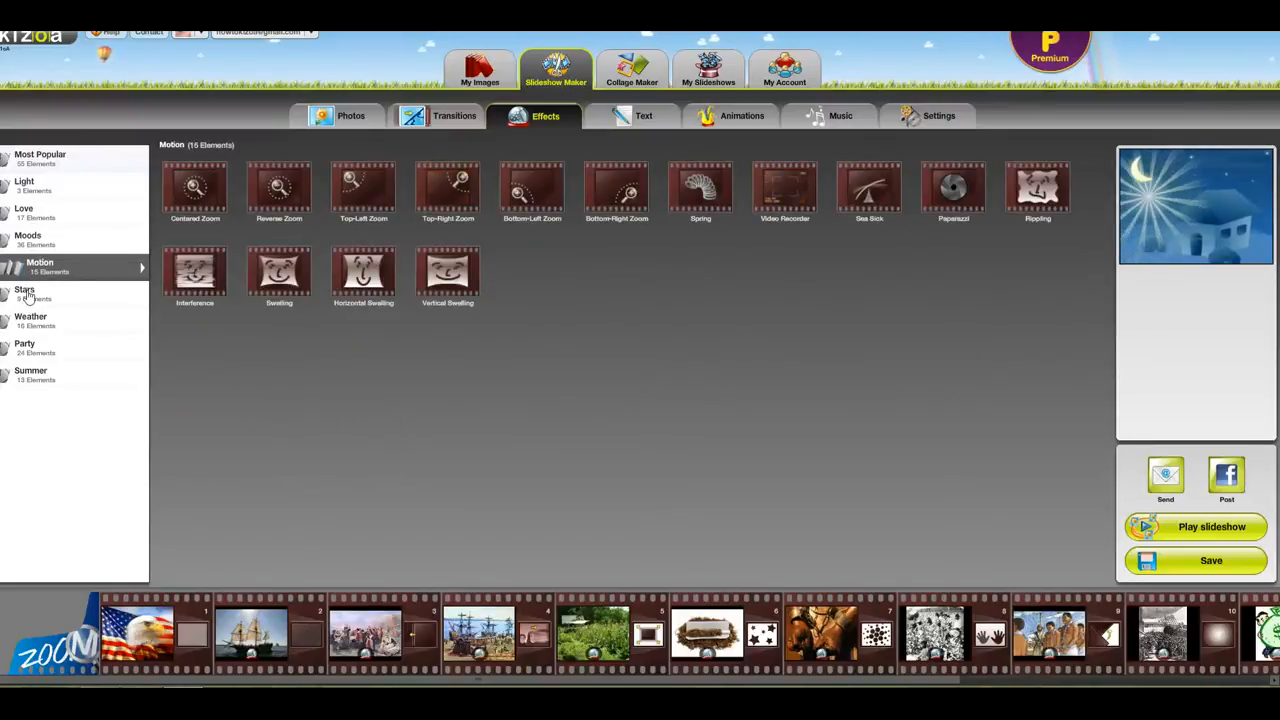
left_click(29, 296)
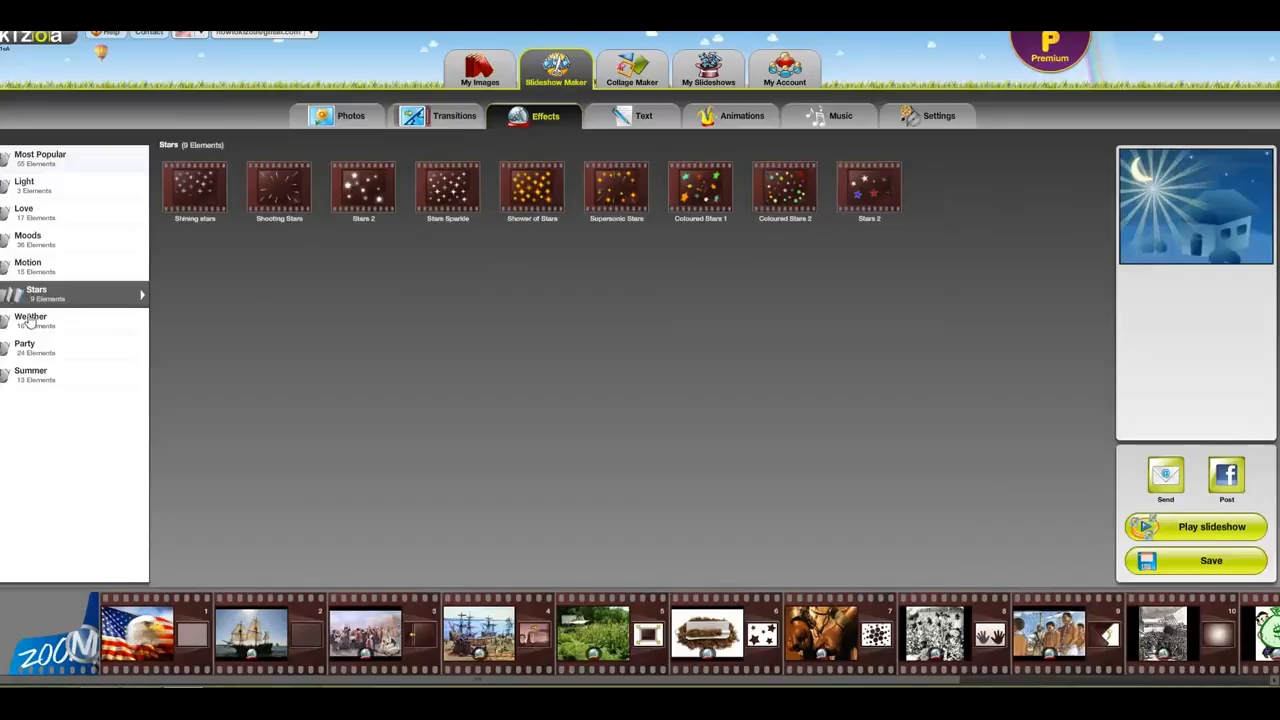
left_click(30, 320)
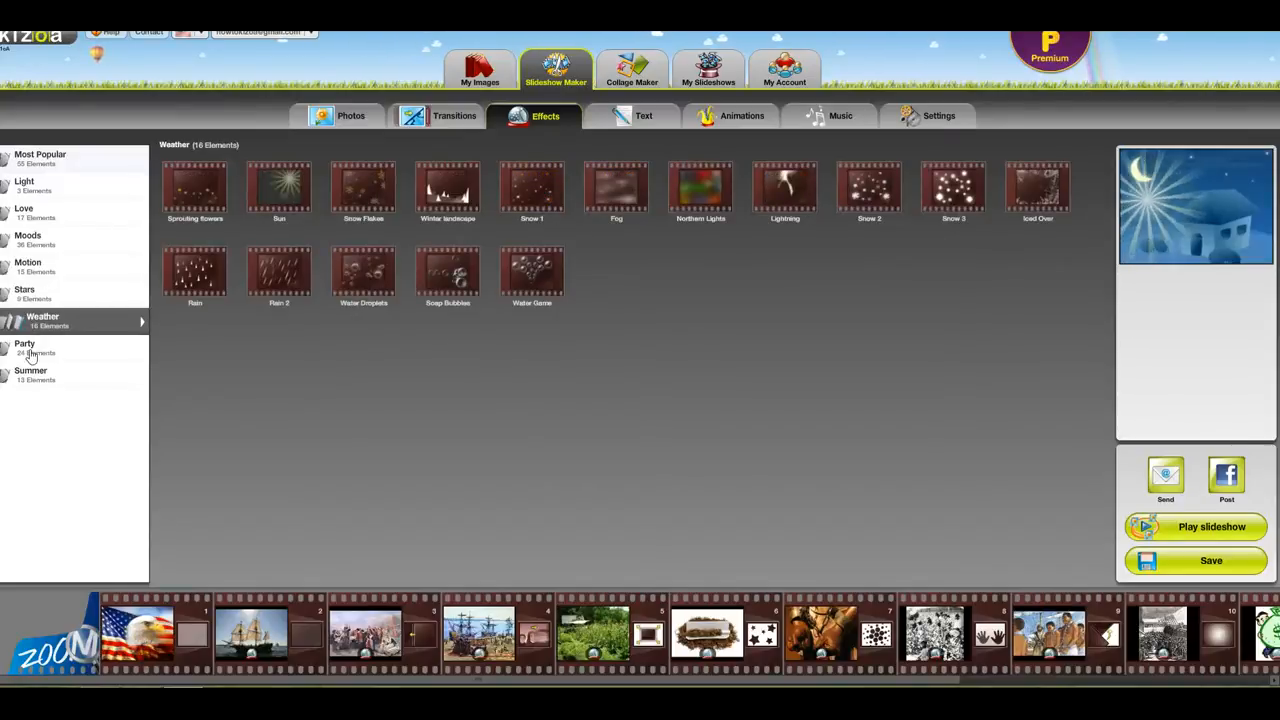
left_click(31, 355)
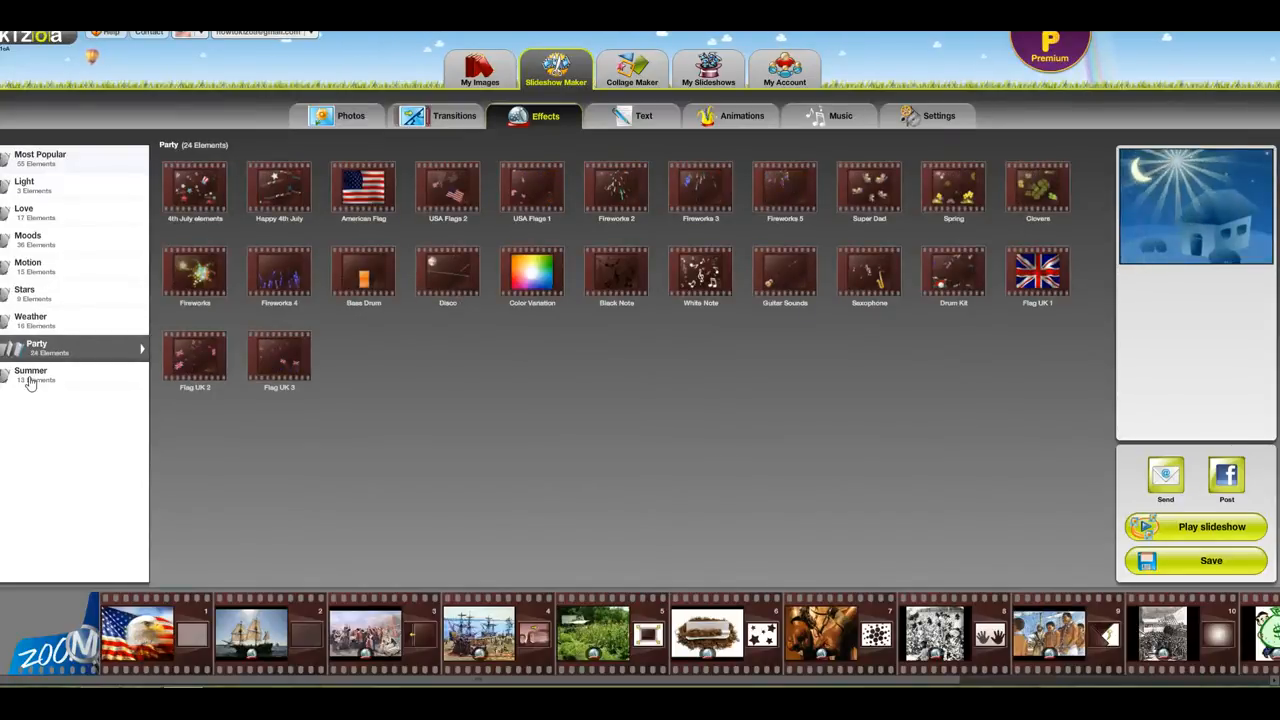
left_click(30, 380)
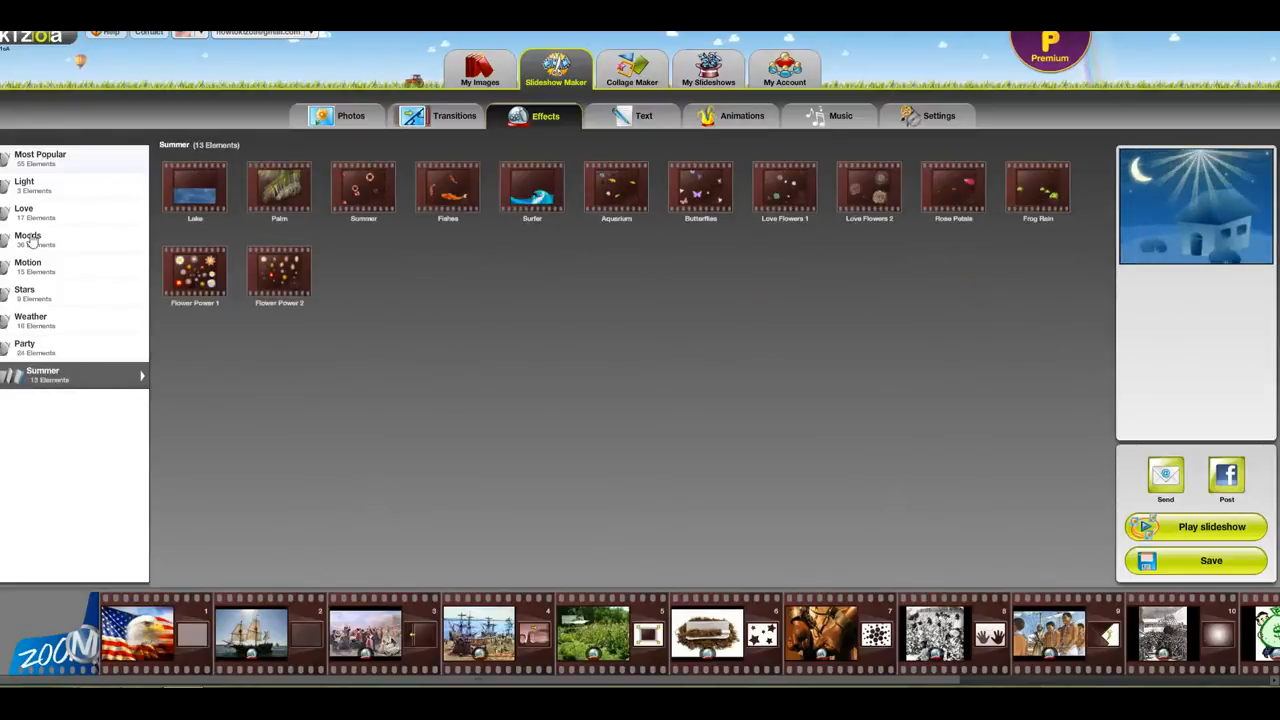
left_click(50, 157)
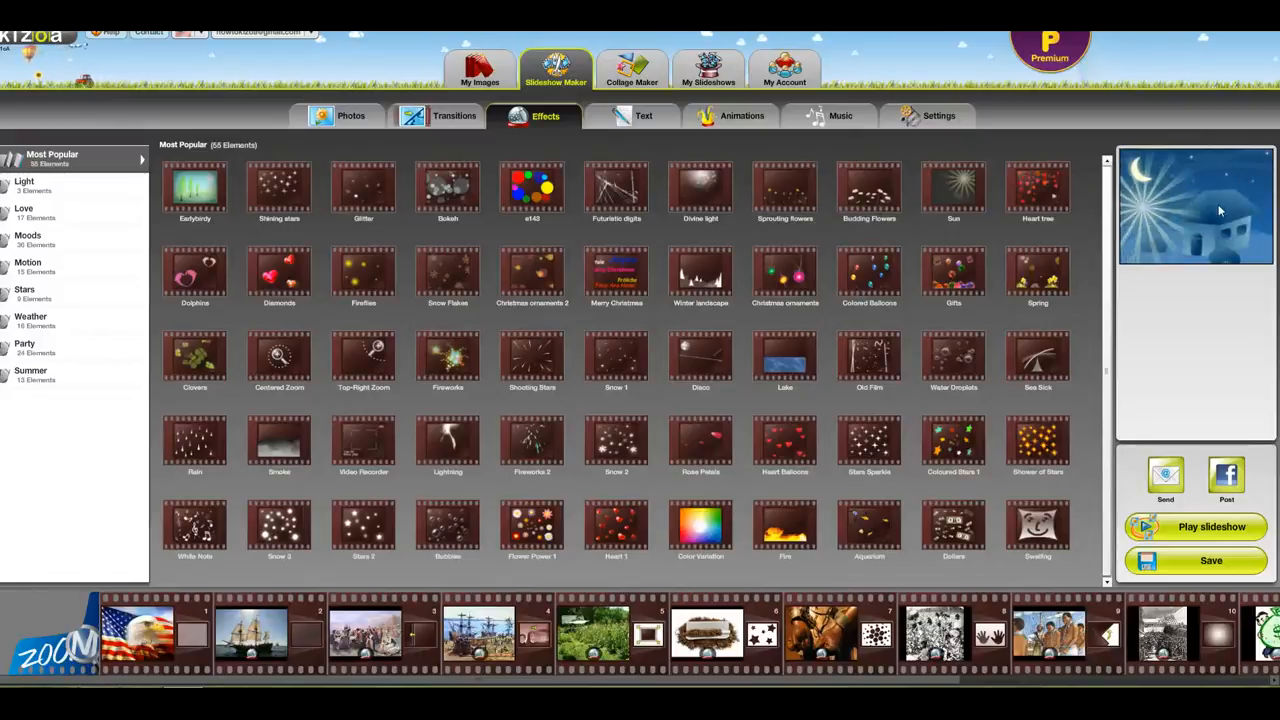
left_click(1030, 188)
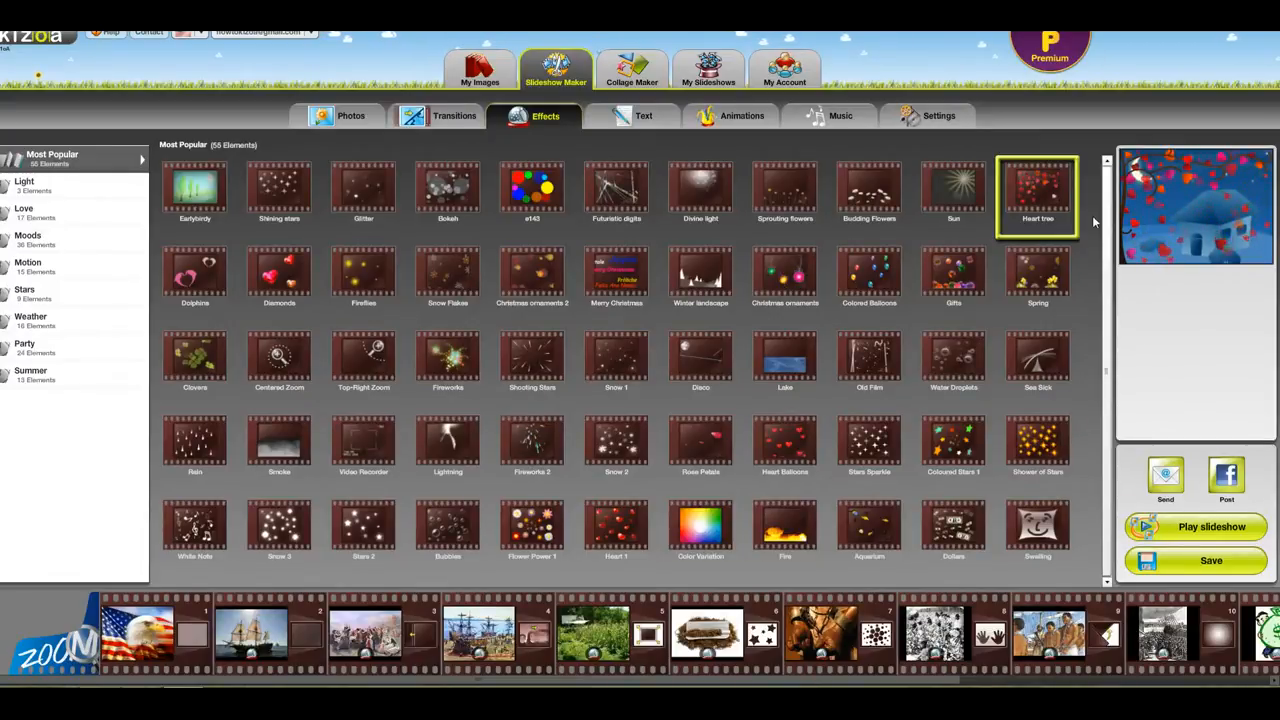
Apply the Sun effect to the sailing ship photo, validate it, and close the photo's editing window
left_click(943, 189)
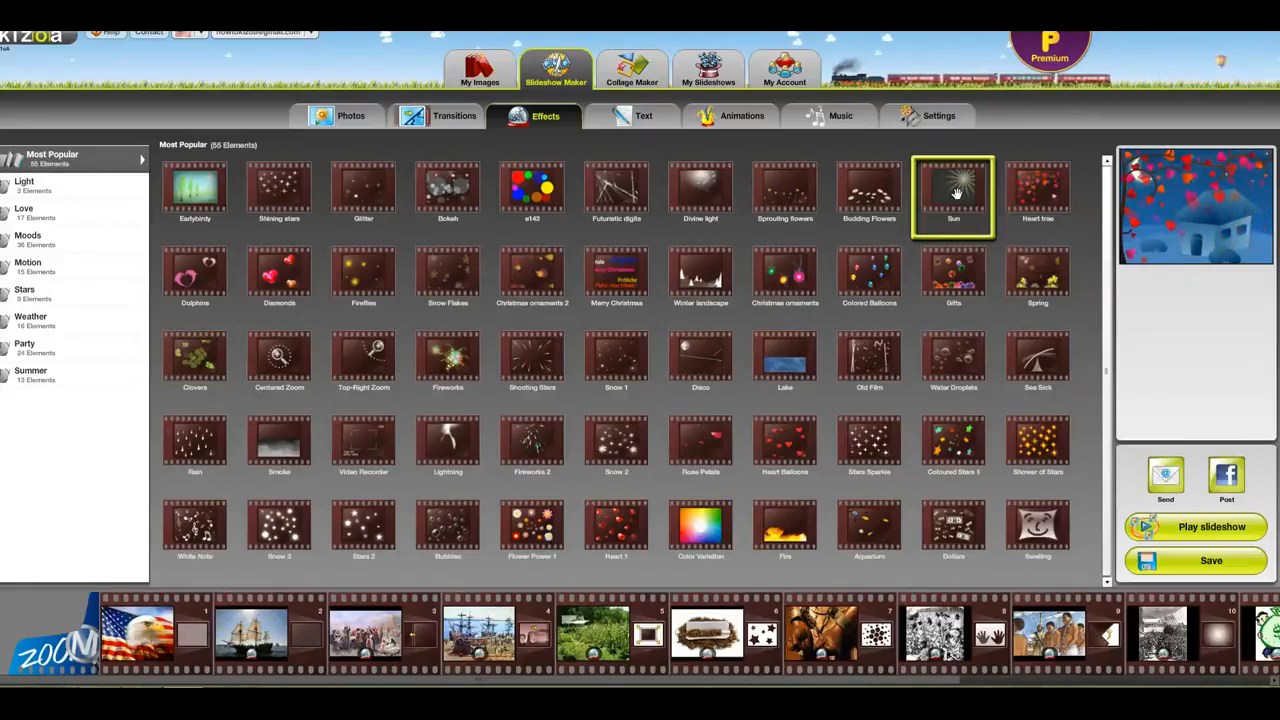
left_click_drag(955, 193, 252, 628)
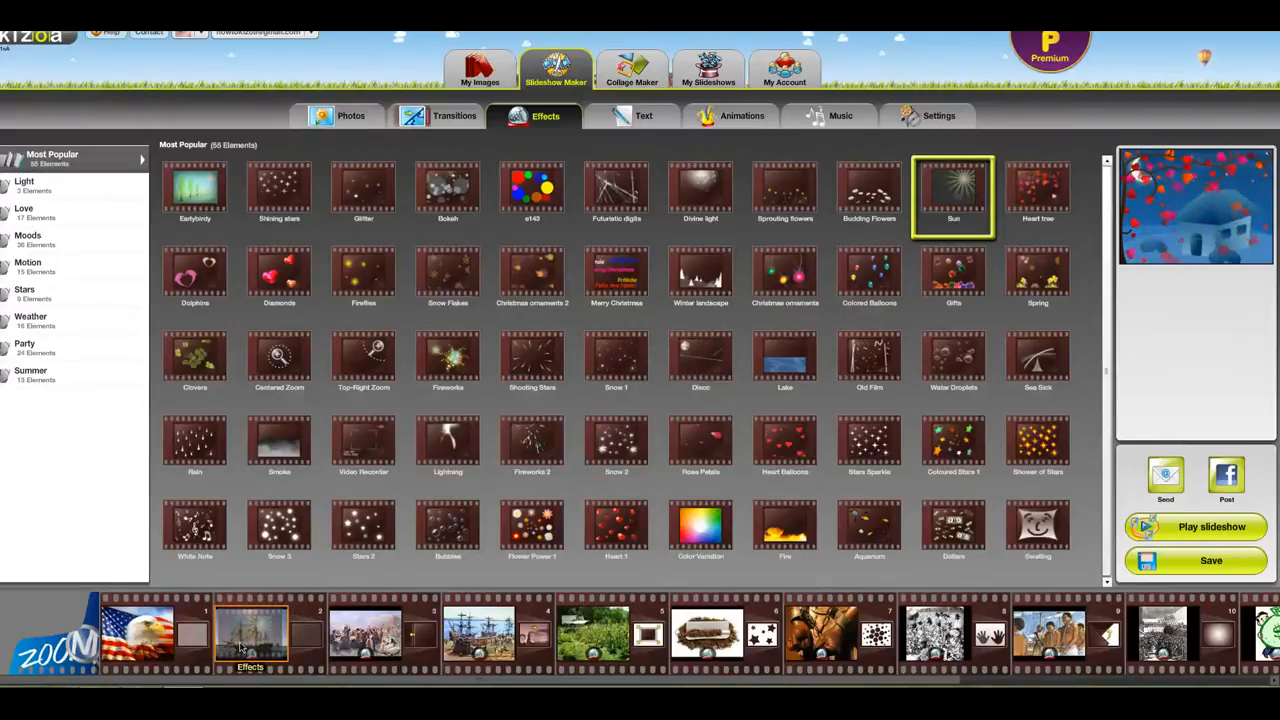
left_click(240, 648)
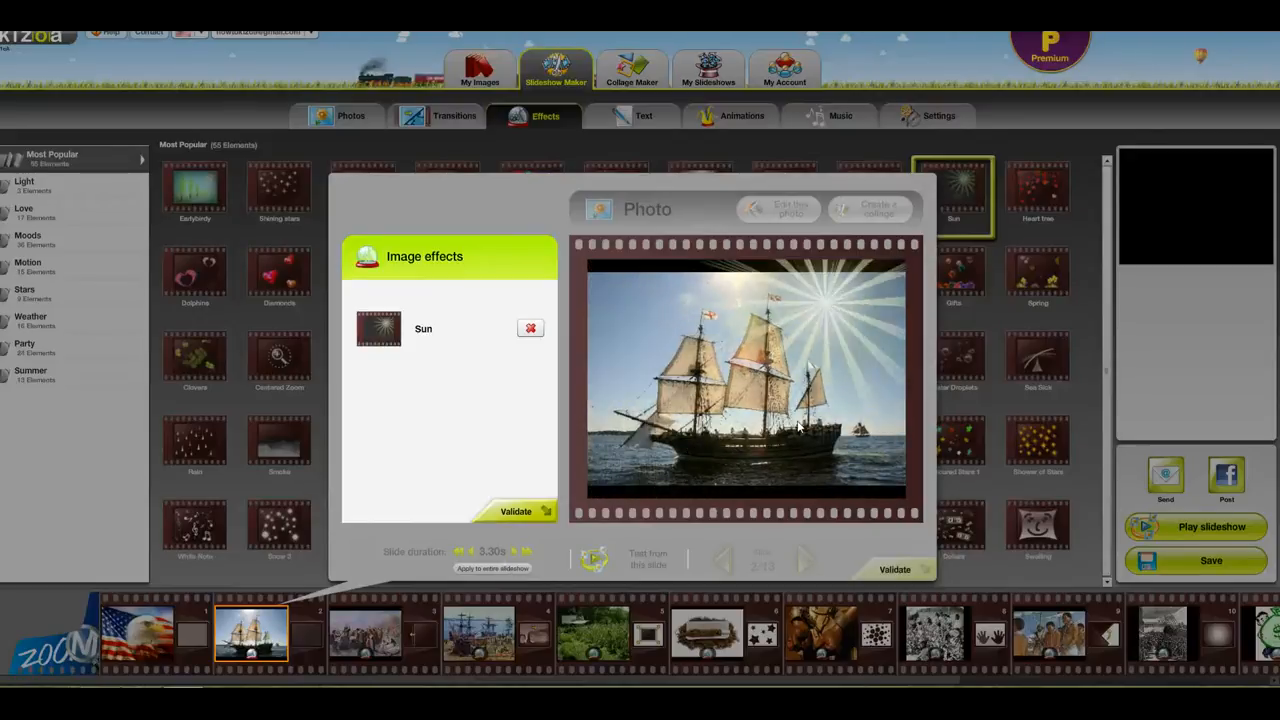
left_click(516, 512)
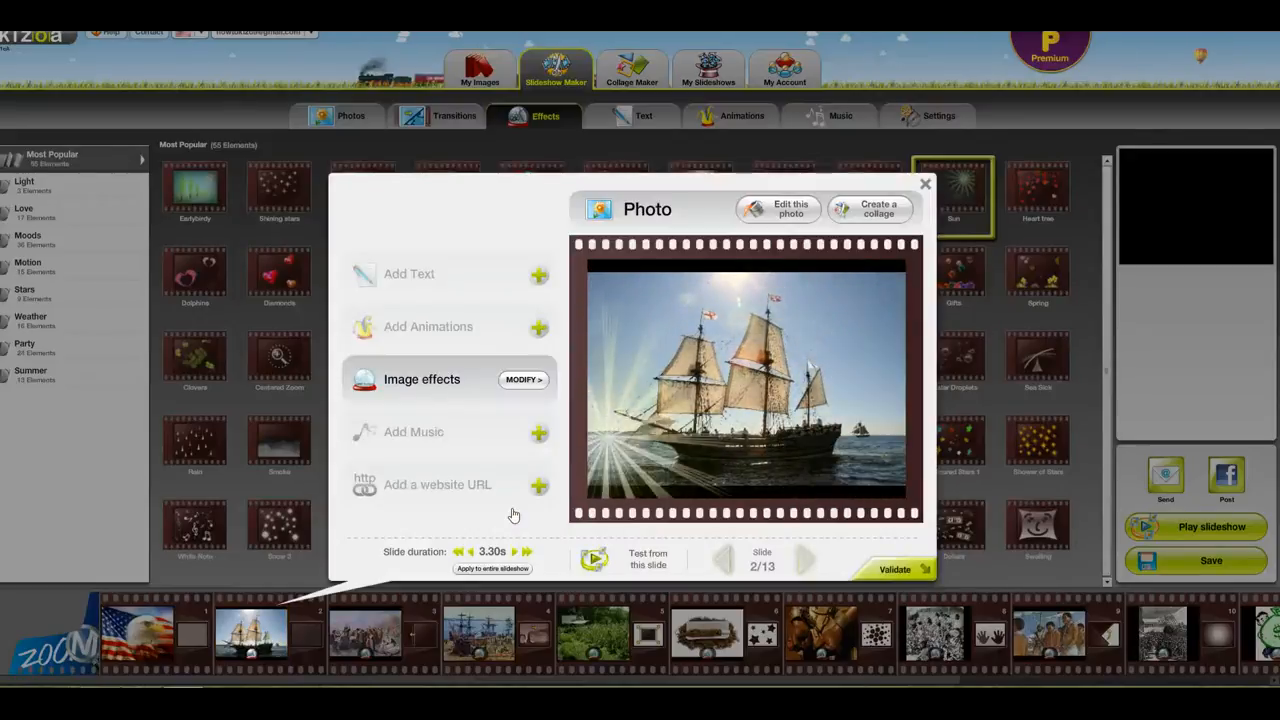
left_click(541, 384)
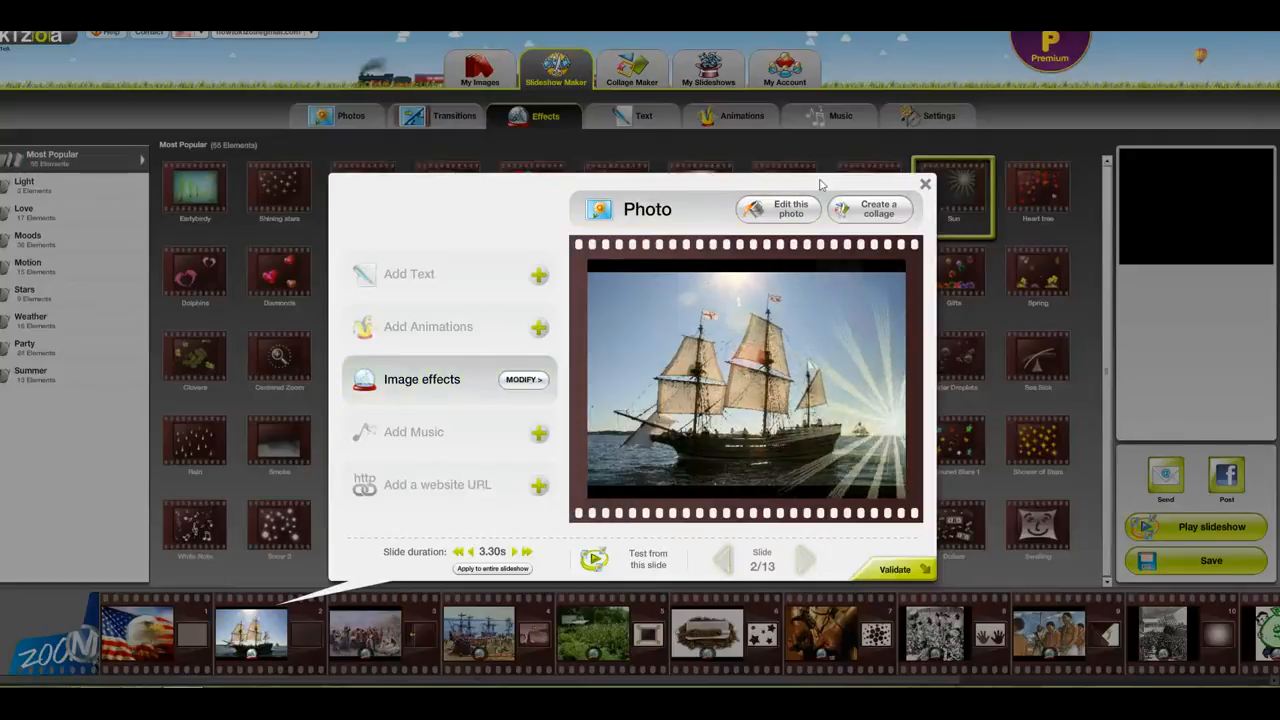
left_click(925, 187)
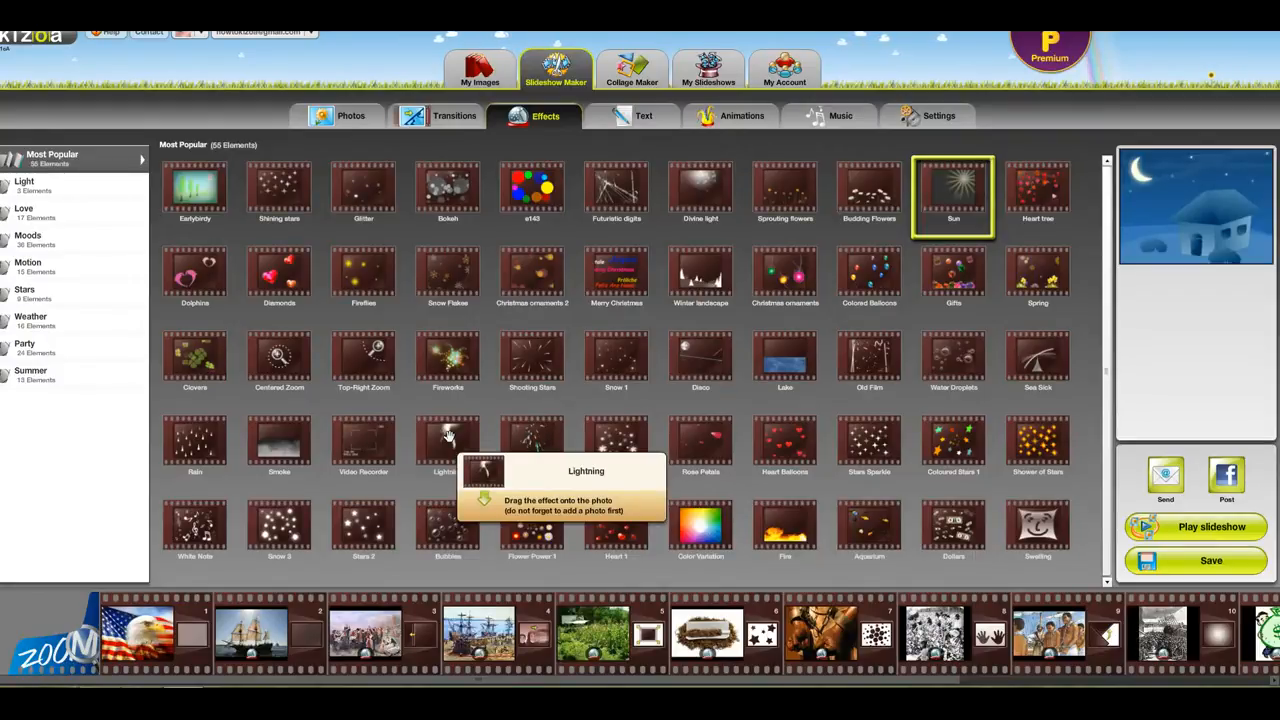
Apply the Lightning effect to the chained hands photo (photo 7), validate it, and close the photo's editing window
left_click_drag(448, 437, 825, 637)
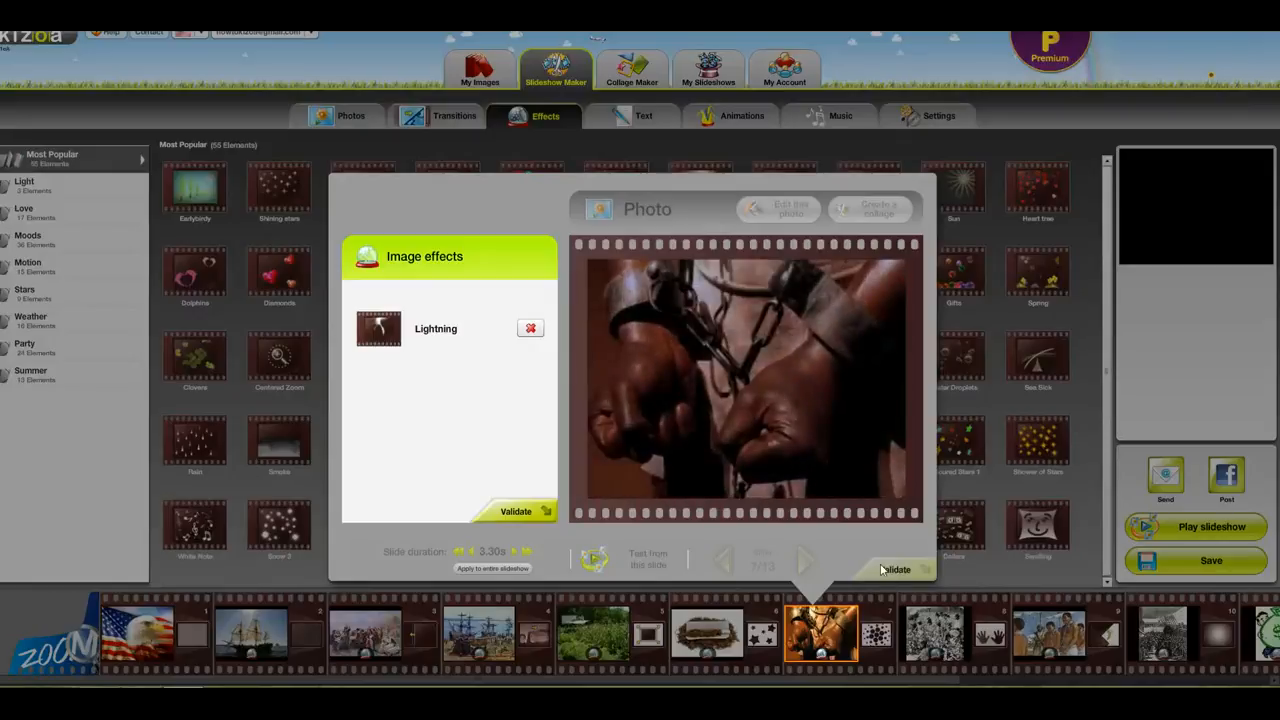
left_click(515, 512)
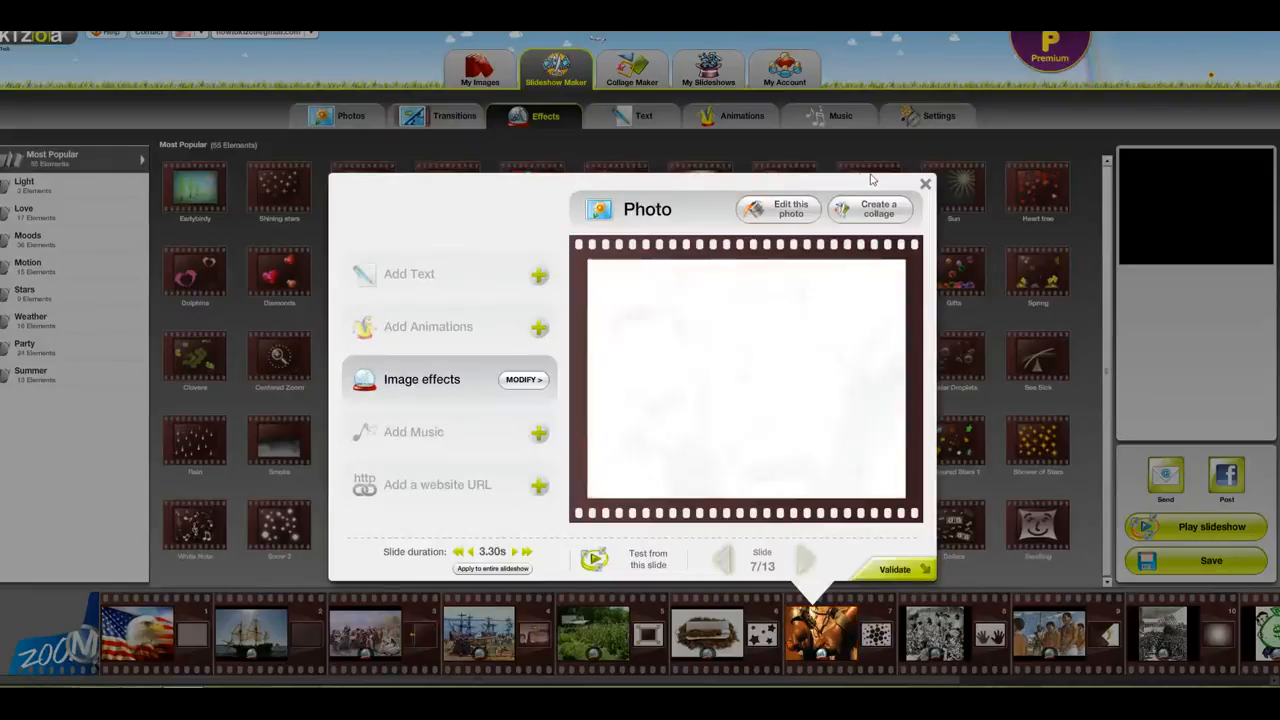
left_click(925, 187)
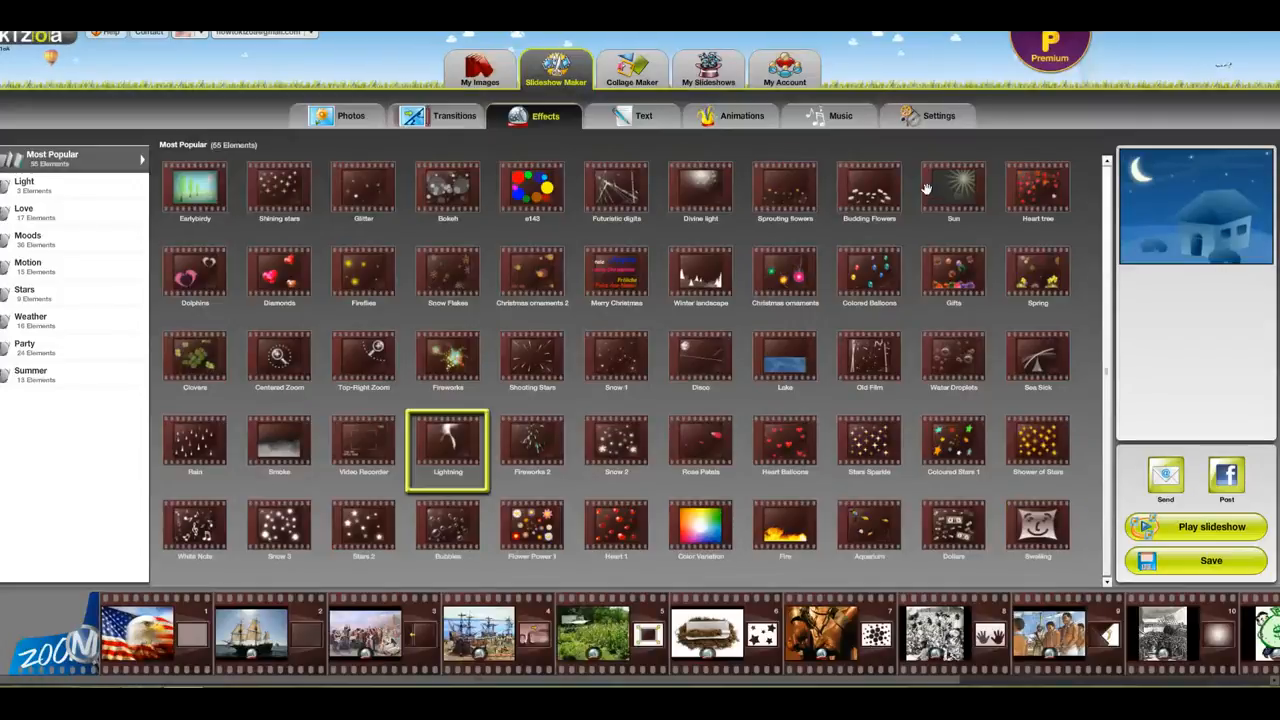
Apply the Dollars effect to the money bag photo (photo 11) and validate both the effect and the slide
scroll(1207, 646, "right", 3)
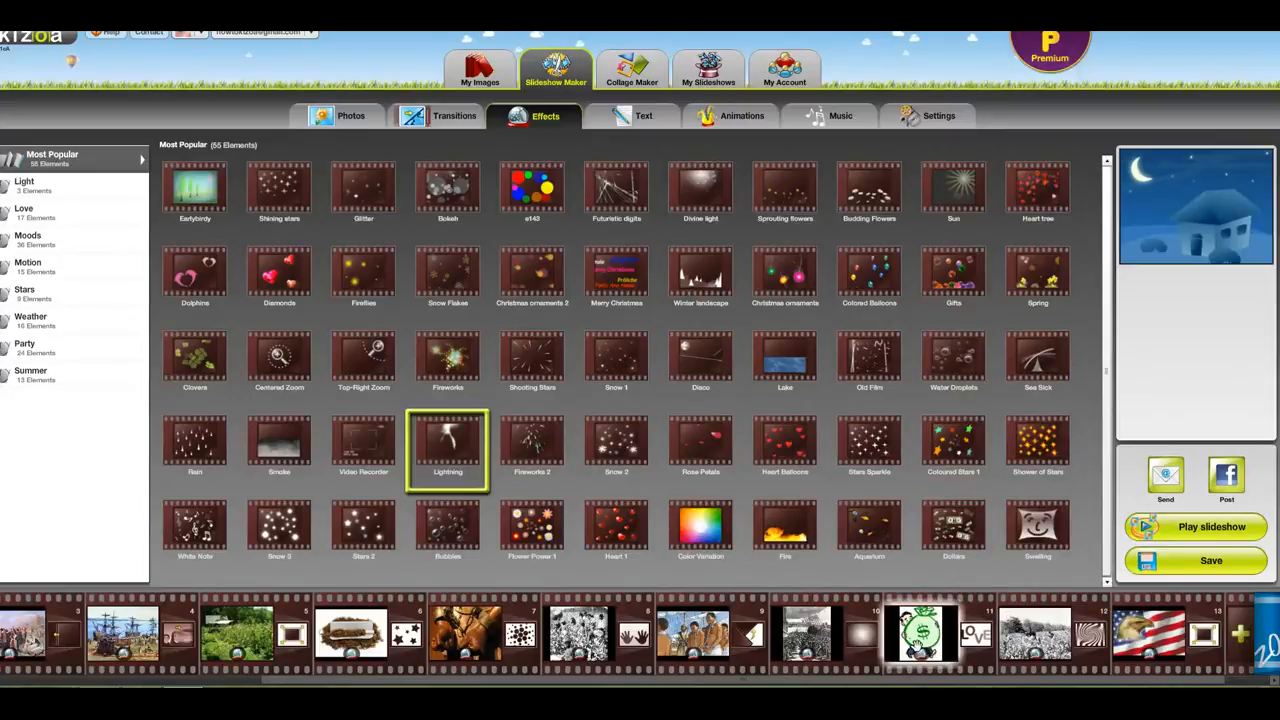
left_click_drag(952, 528, 915, 625)
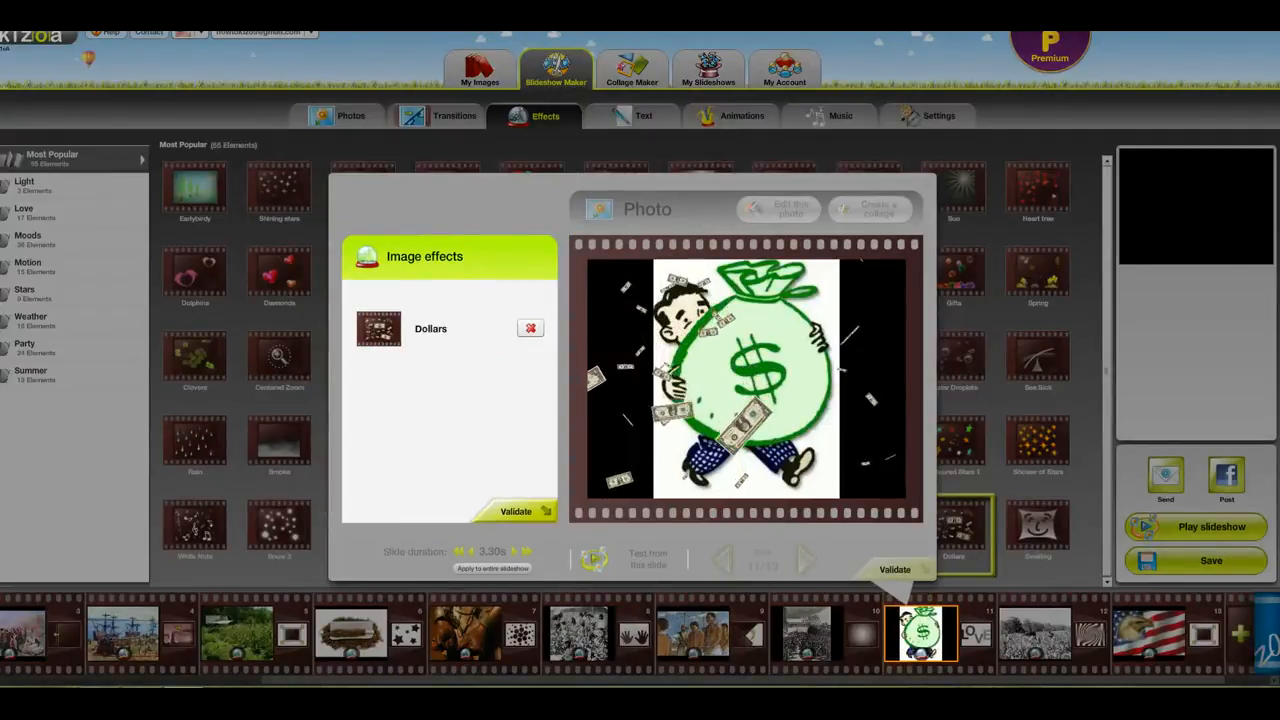
left_click(516, 512)
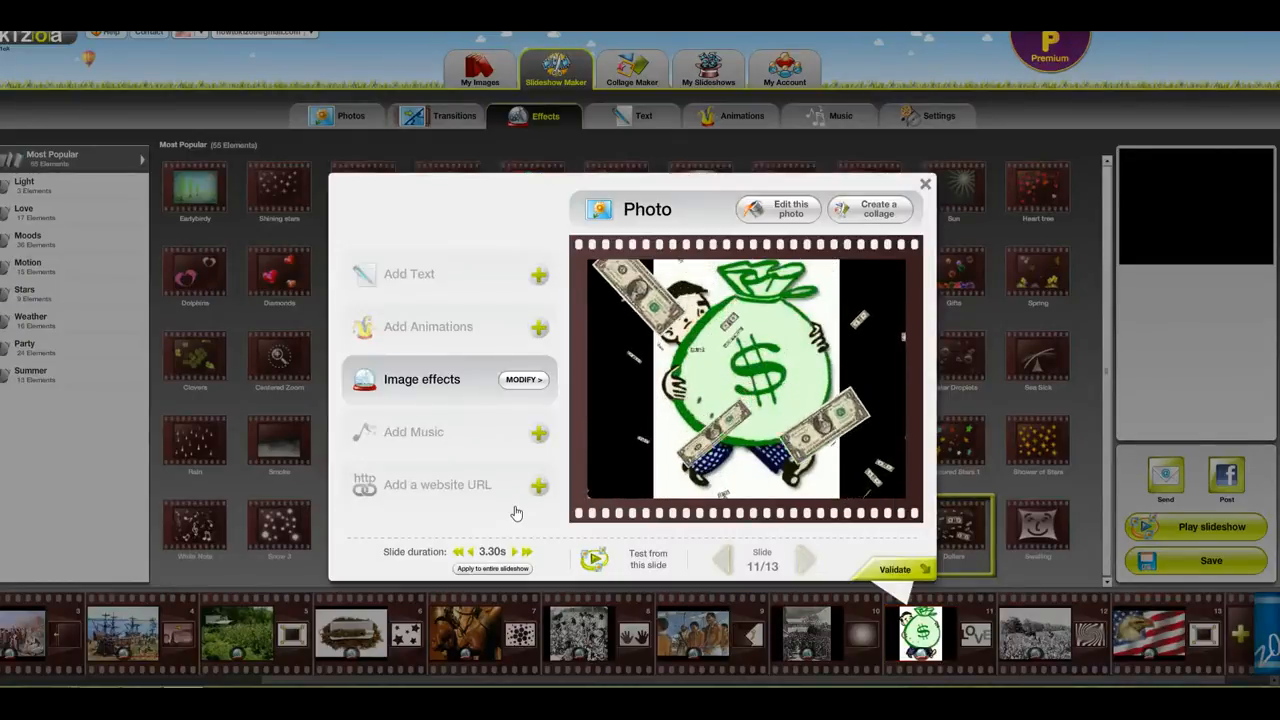
left_click(900, 570)
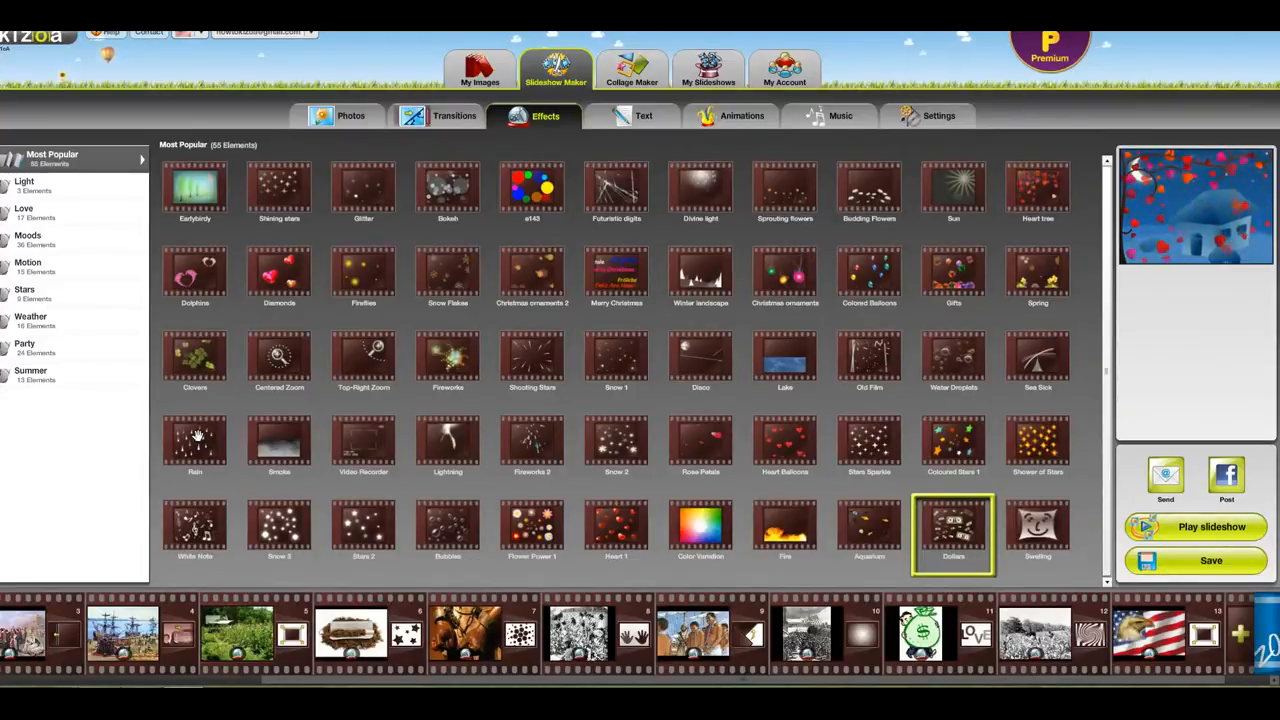
Apply the Rain effect to the black-and-white crowded ship photo (photo 10), validate it, and close the photo's editing window
mouse_move(197, 436)
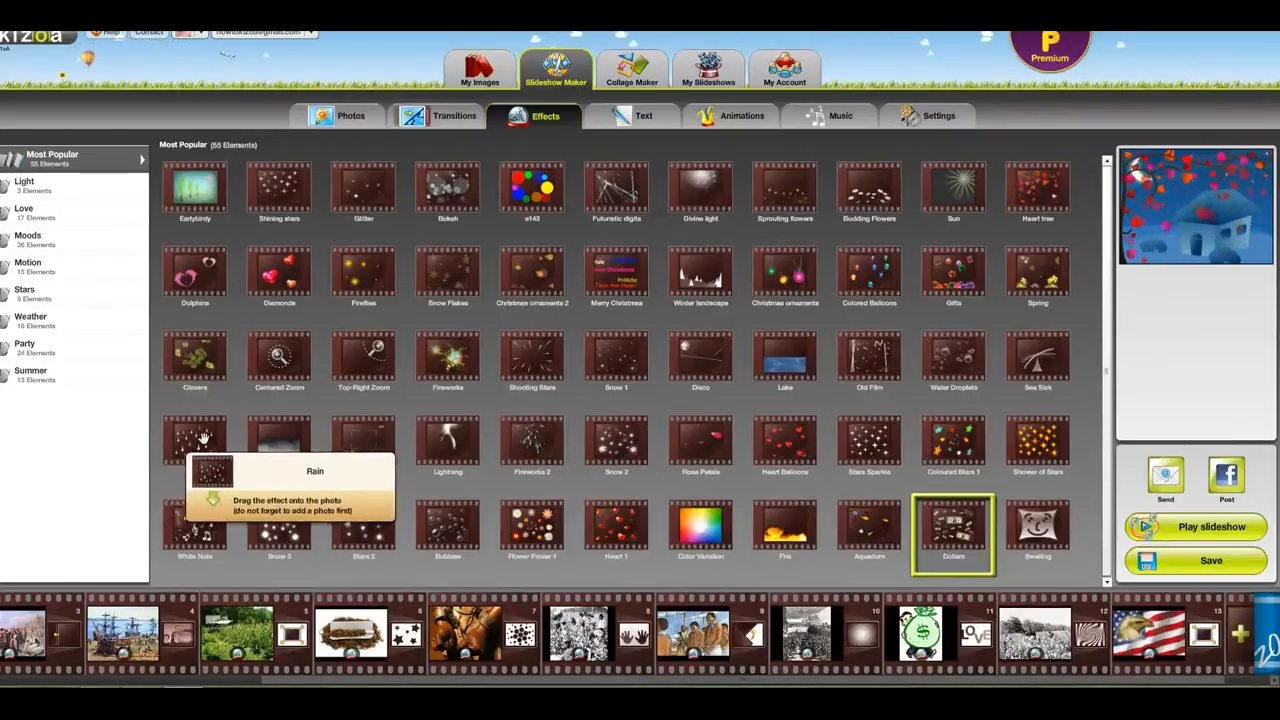
left_click_drag(201, 439, 818, 630)
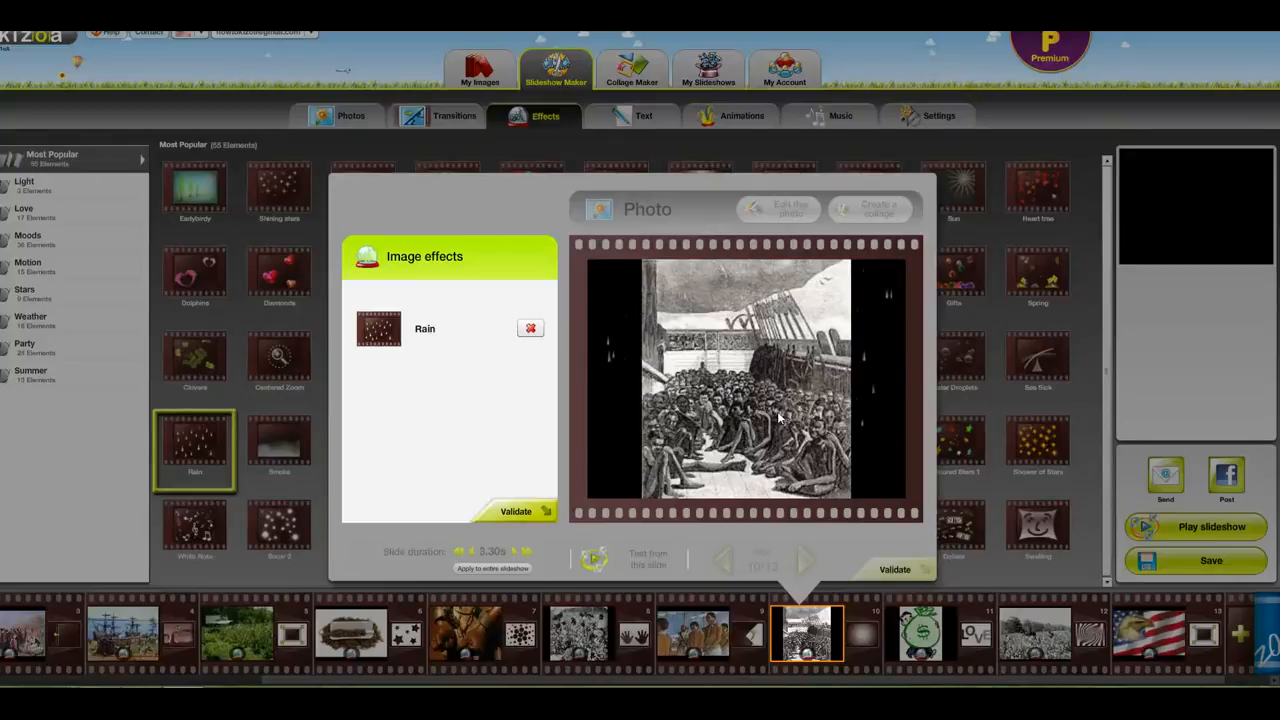
left_click(514, 511)
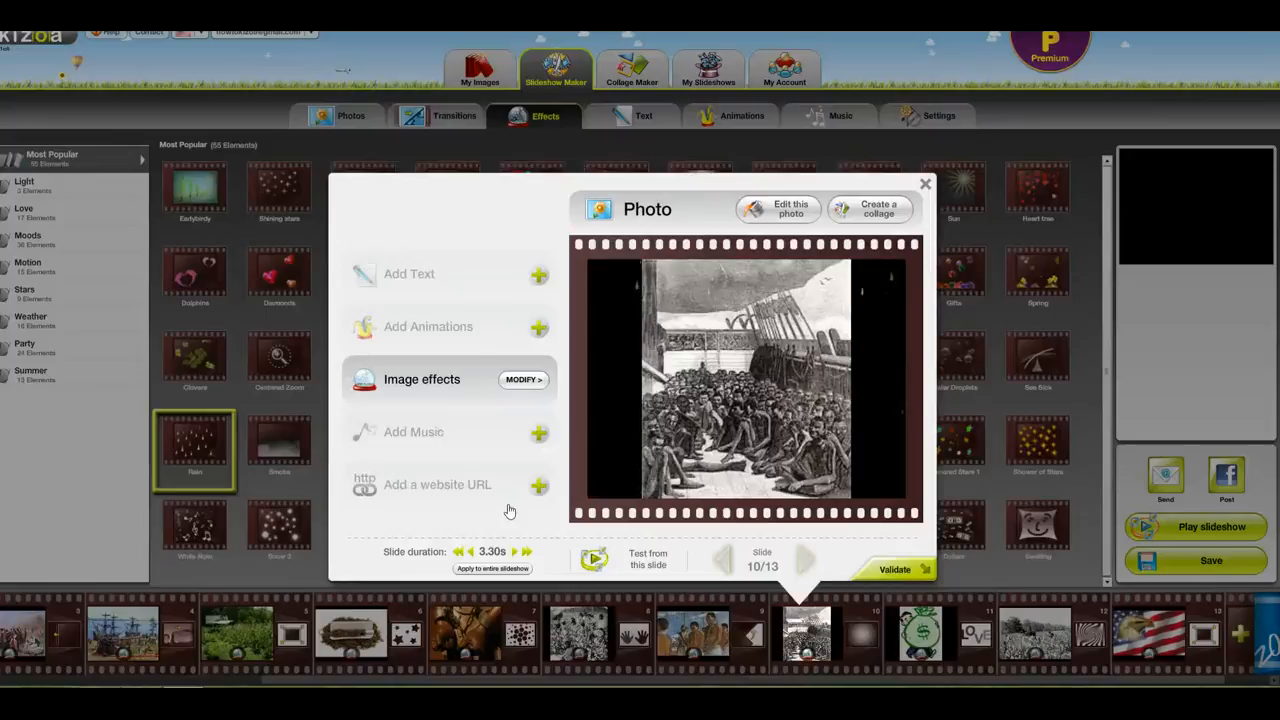
left_click(925, 186)
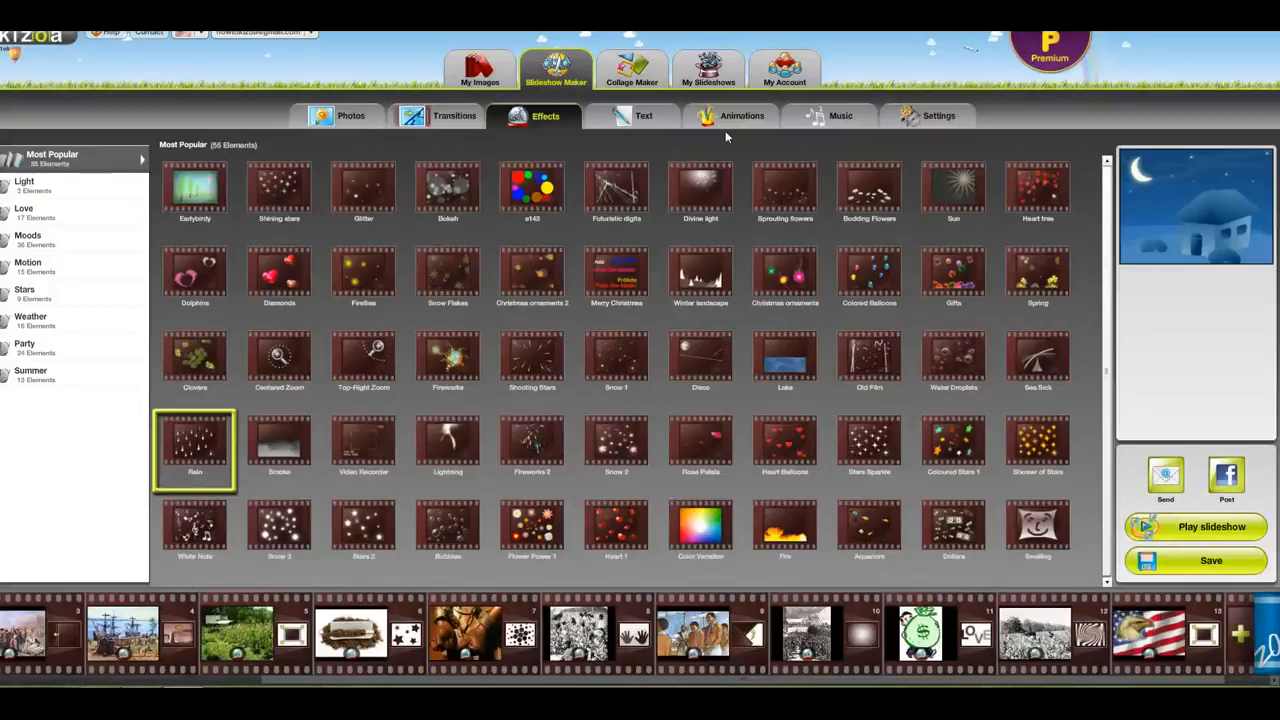
Look over the text effects, add a Normal Display text to the eagle and flag photo, and select its placeholder wording
left_click(631, 118)
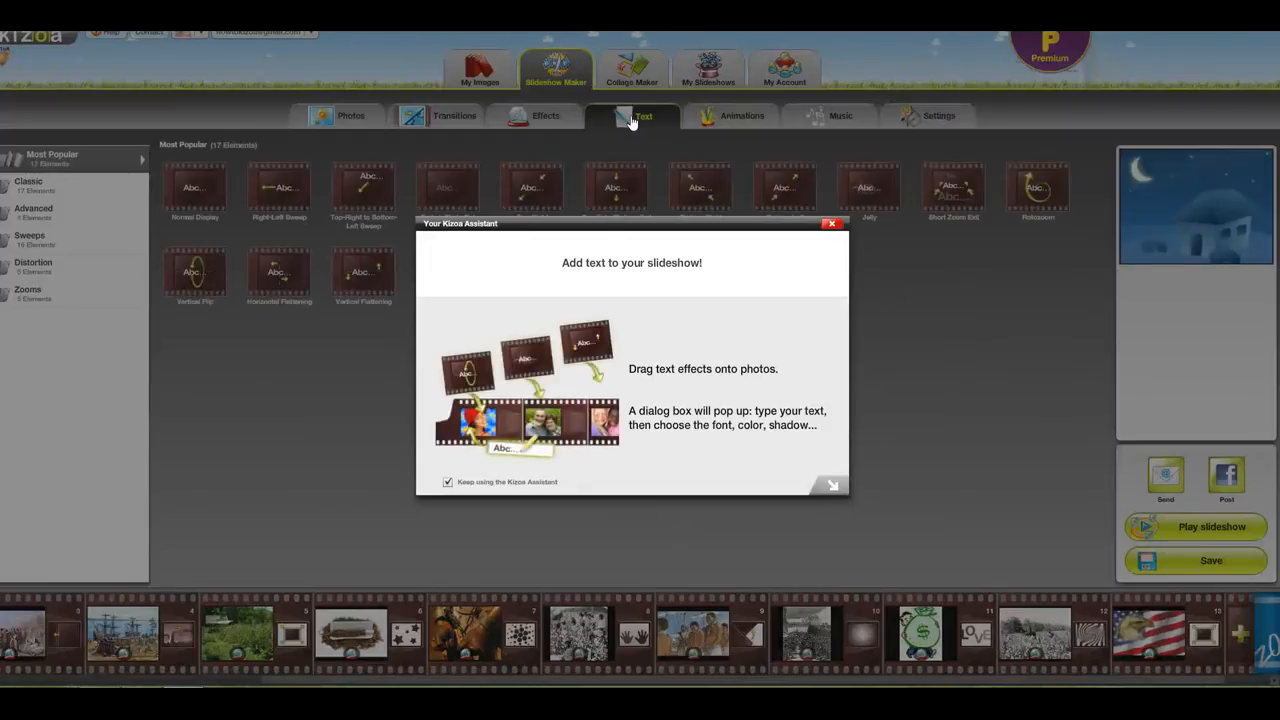
left_click(831, 224)
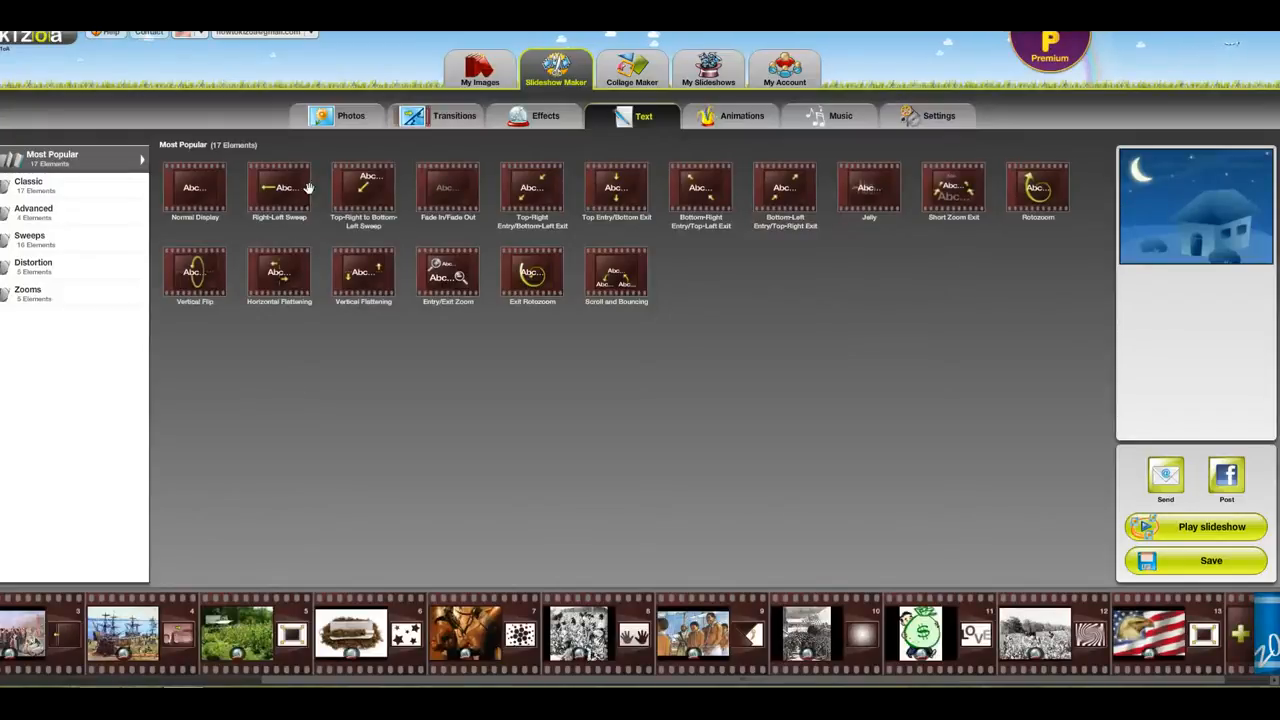
mouse_move(293, 190)
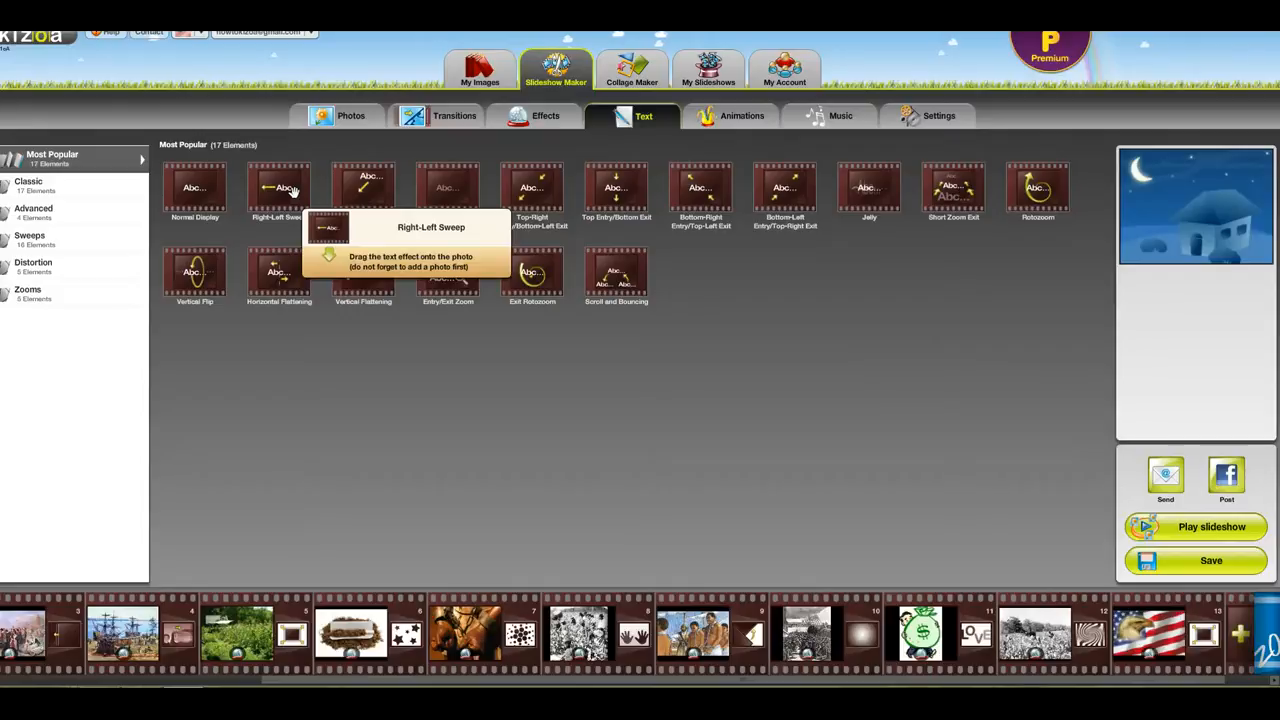
mouse_move(1012, 193)
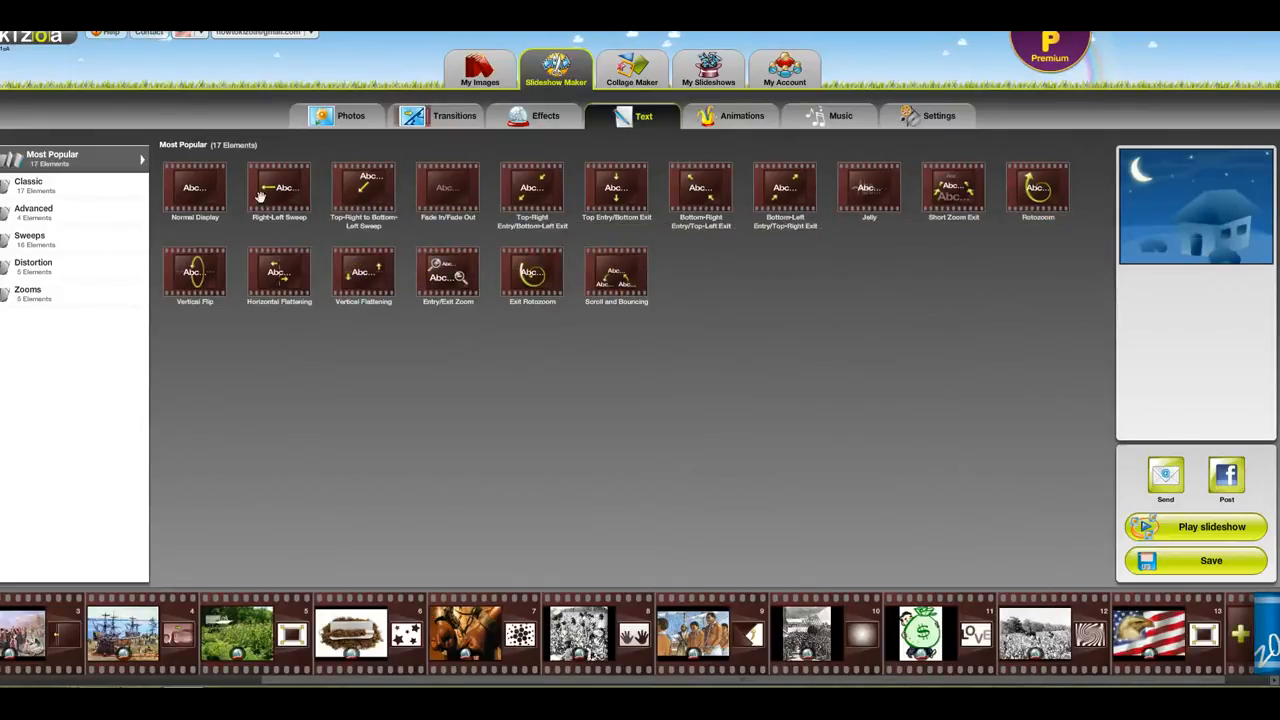
left_click_drag(195, 190, 145, 645)
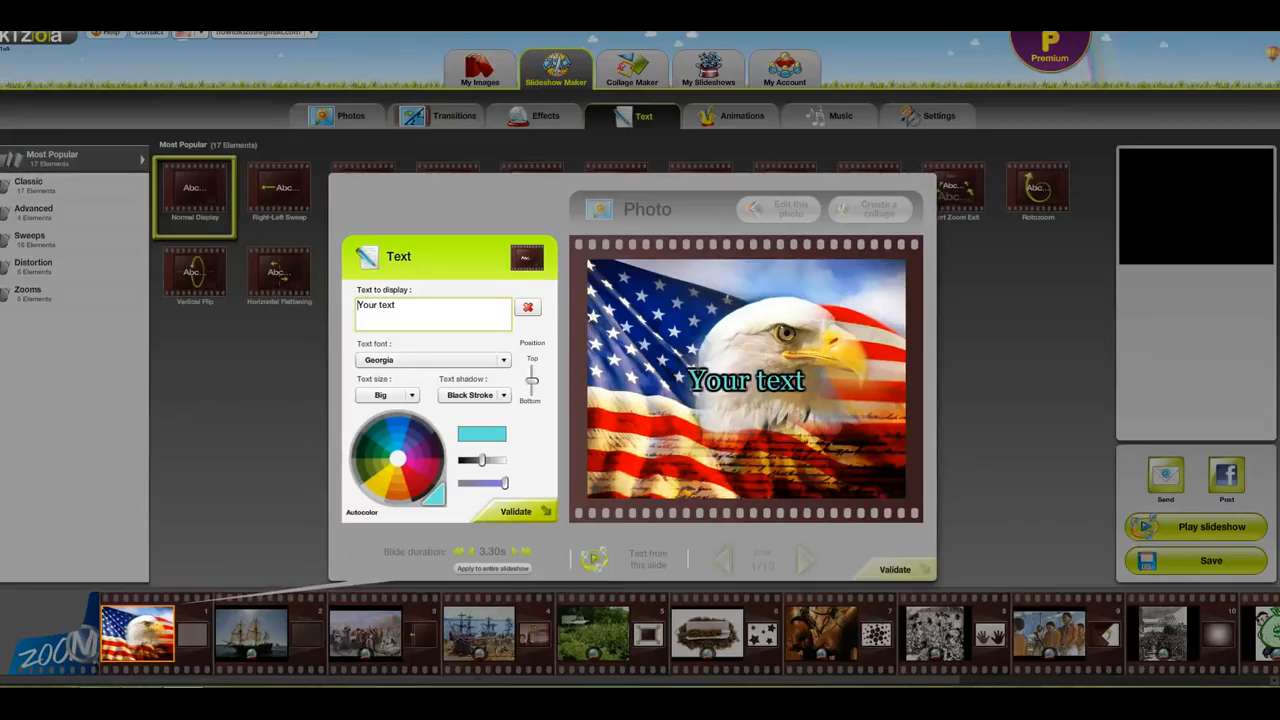
left_click_drag(407, 306, 357, 305)
type("thE BEGGIN")
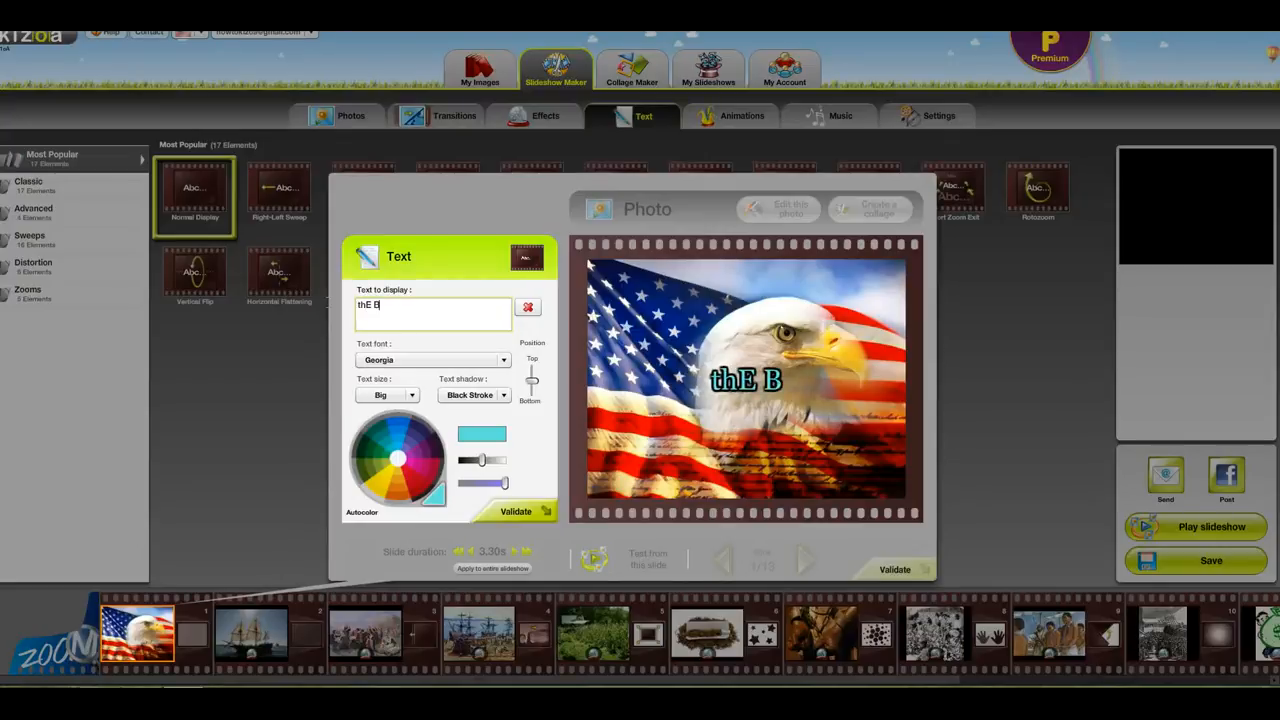
key("BackSpace")
key("BackSpace")
key("BackSpace")
key("BackSpace")
key("BackSpace")
key("BackSpace")
key("BackSpace")
key("BackSpace")
key("BackSpace")
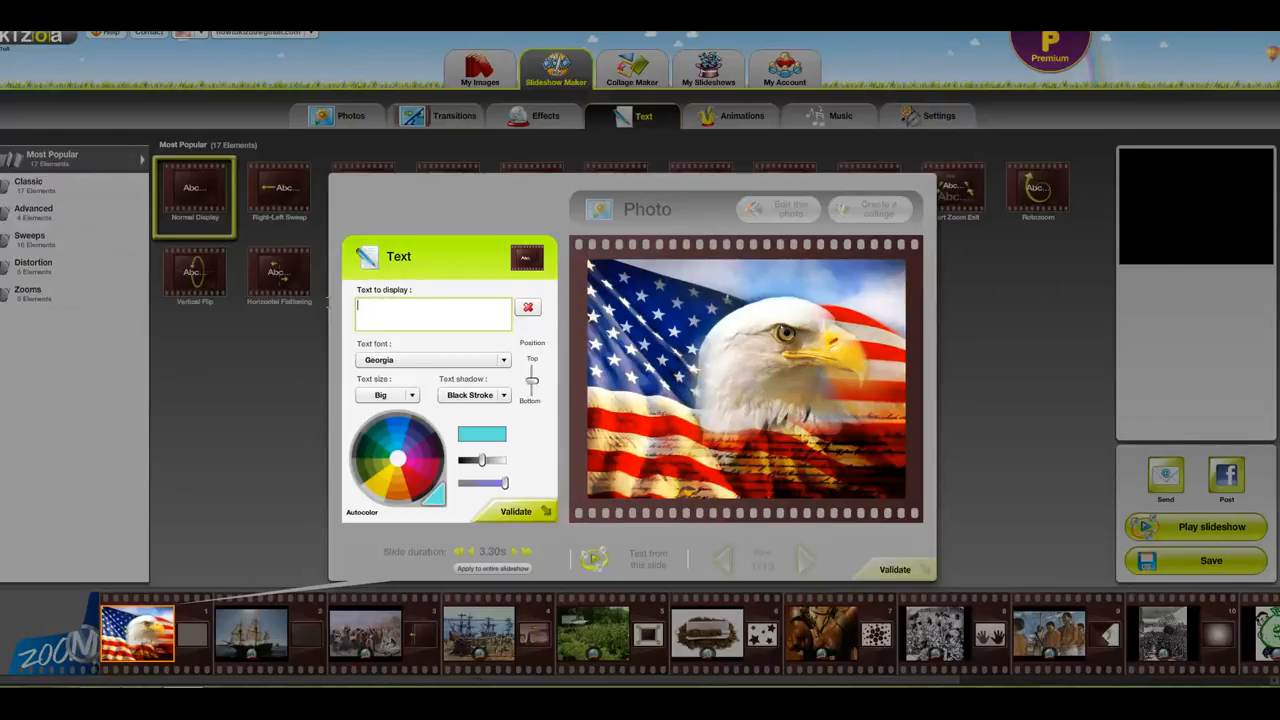
type("iN")
key("BackSpace")
Set the eagle photo's text to "In the beginning..." and validate both the text and the slide
type("In the beginni")
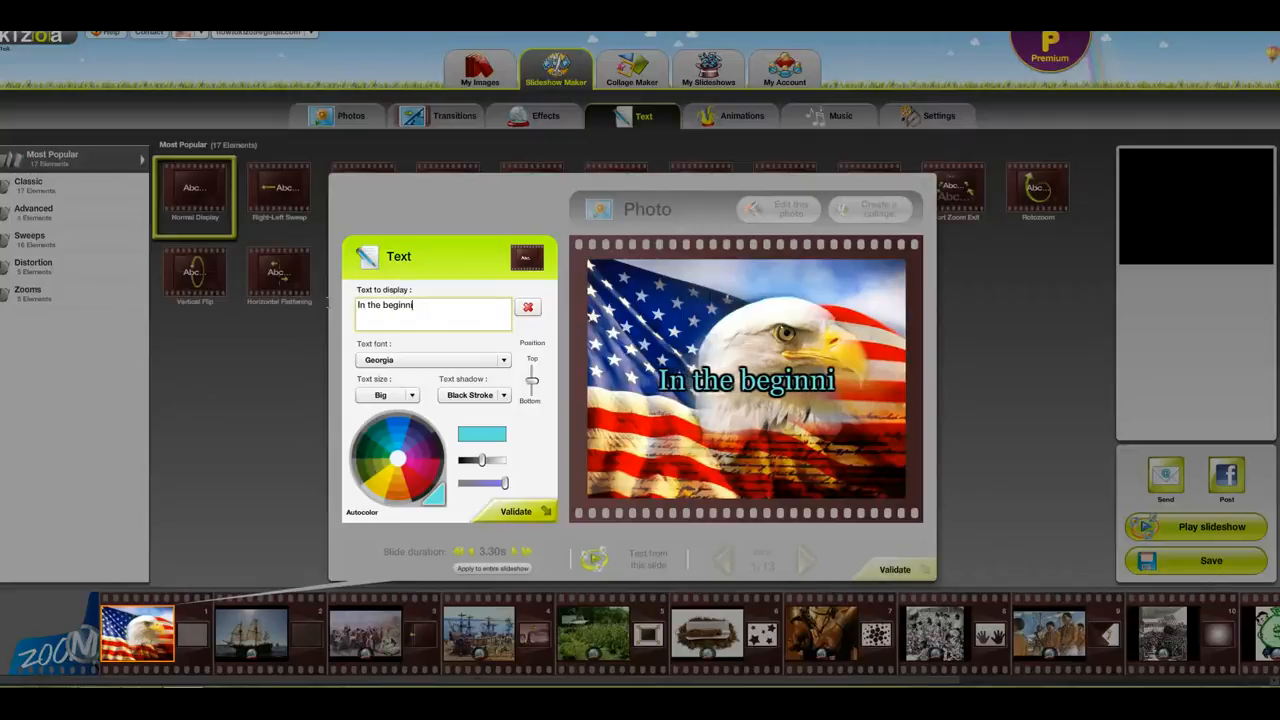
type("ng...")
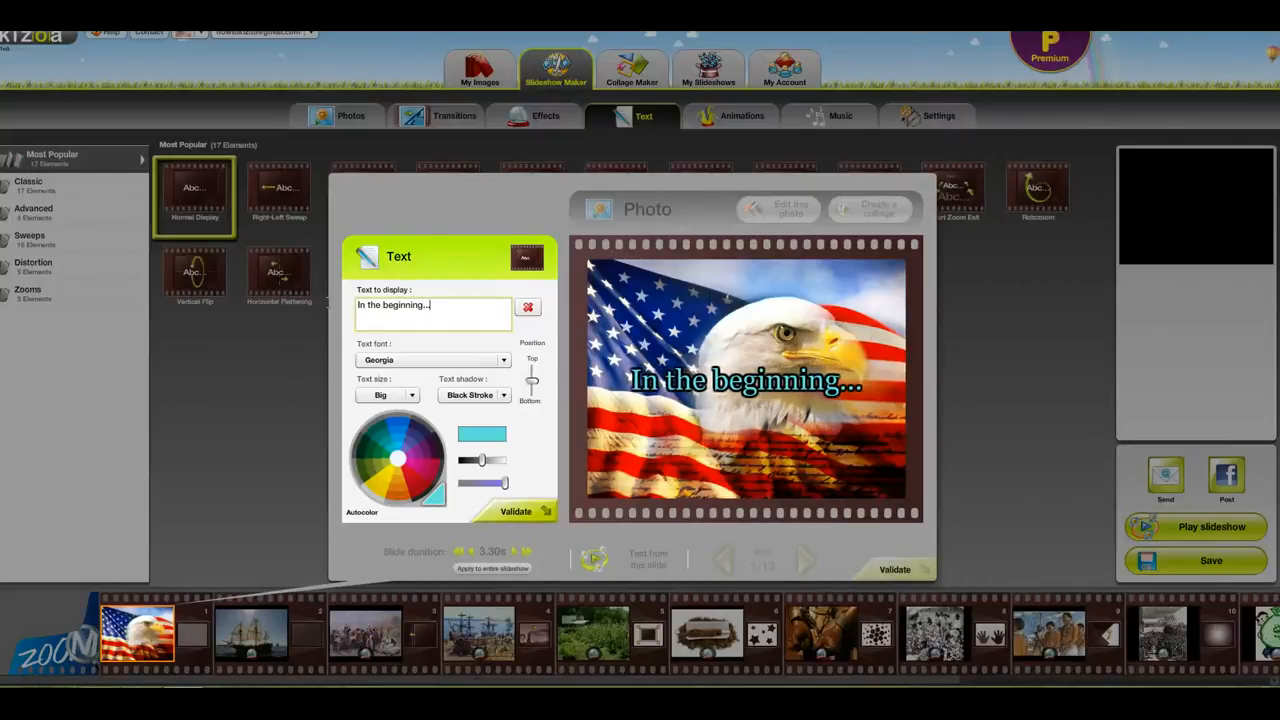
left_click(521, 513)
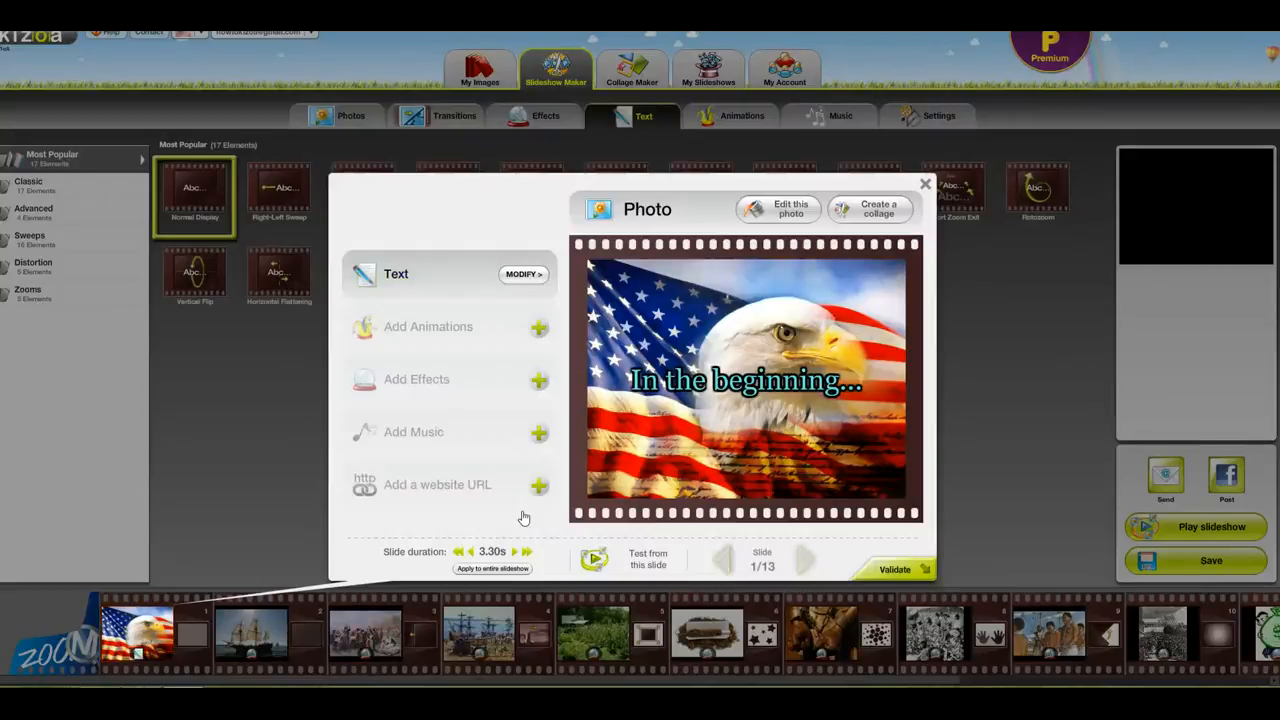
left_click(895, 570)
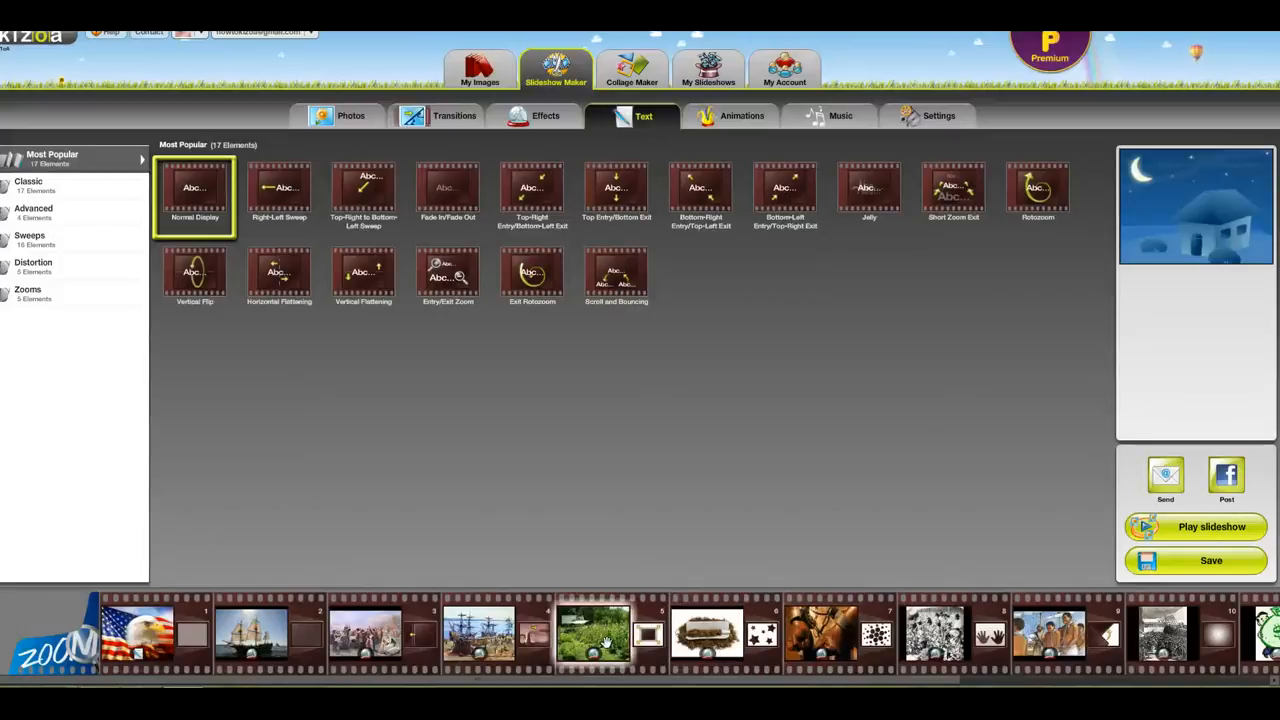
Add a Fade In/Fade Out text to the sailing ship photo (photo 2) and enter "Ameirica" as its wording
left_click(360, 645)
left_click(250, 632)
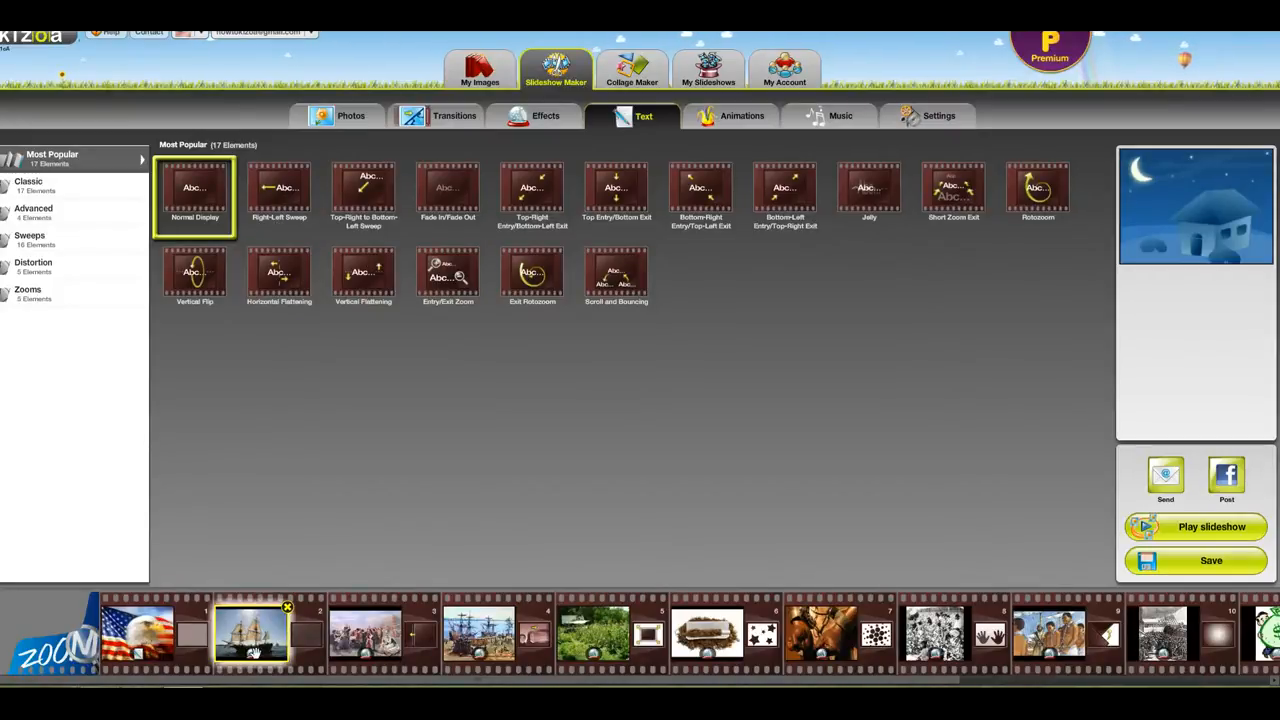
left_click_drag(448, 190, 252, 642)
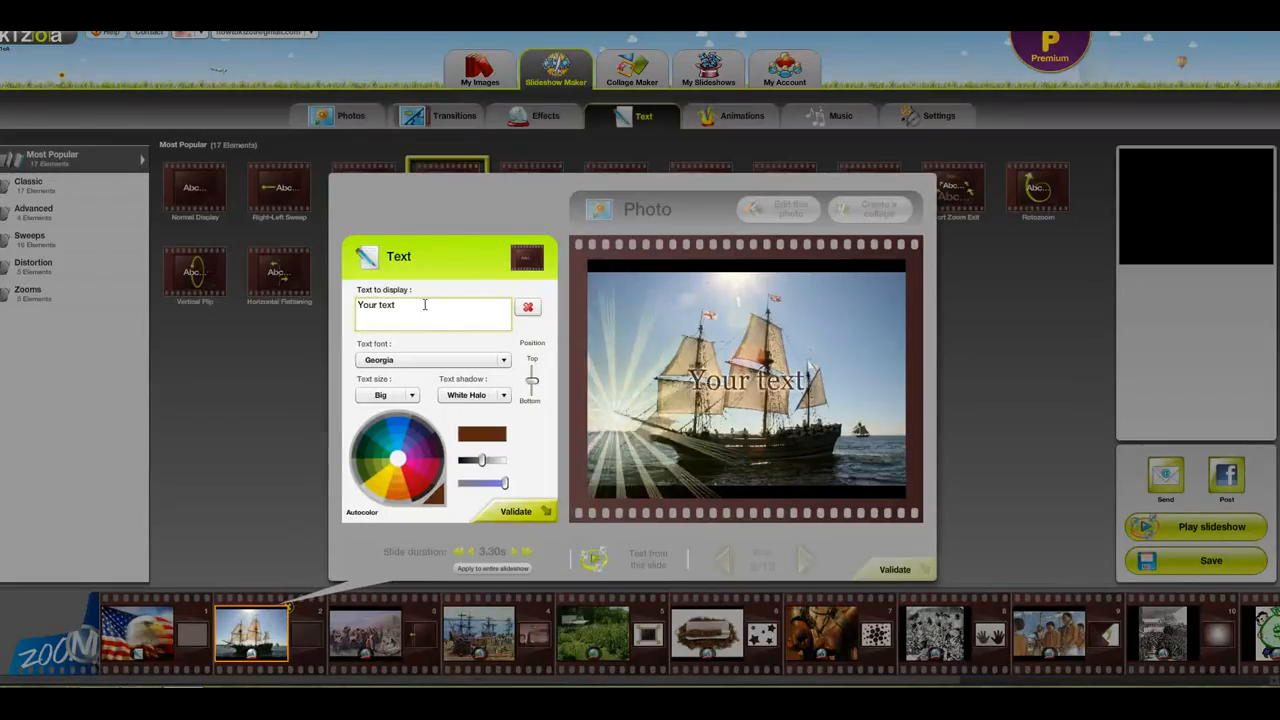
left_click(424, 305)
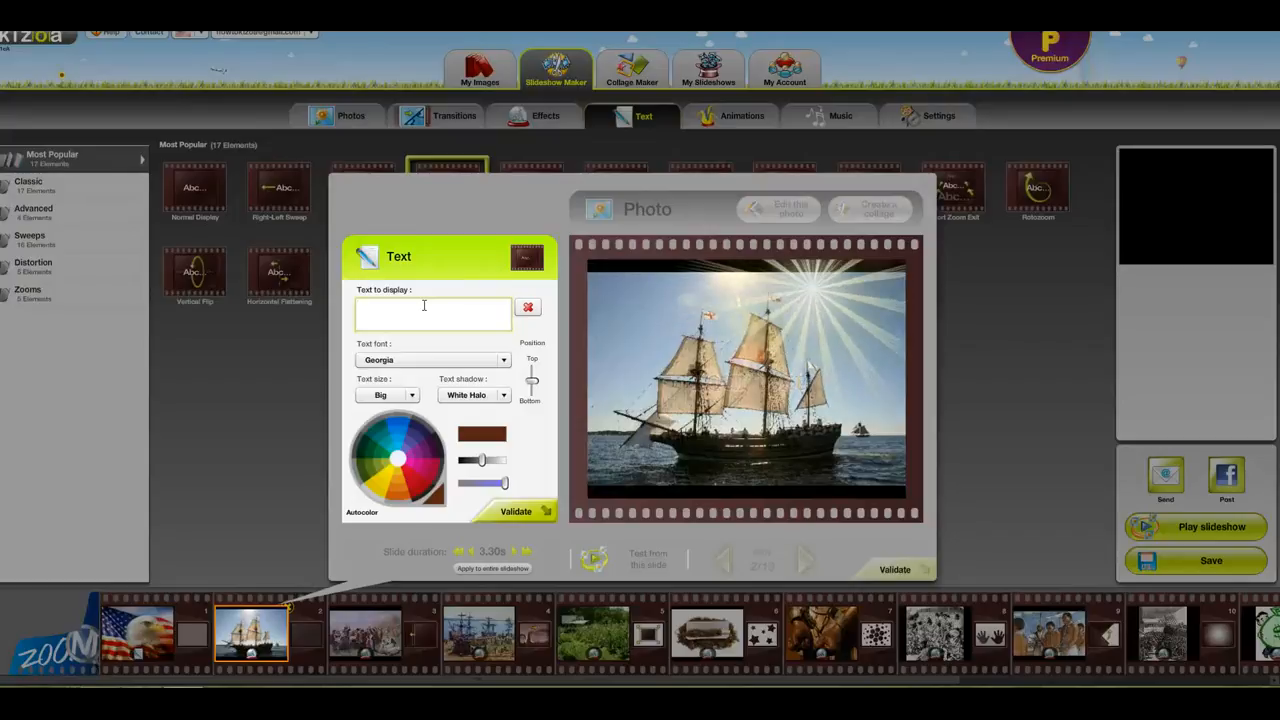
type("Ameir")
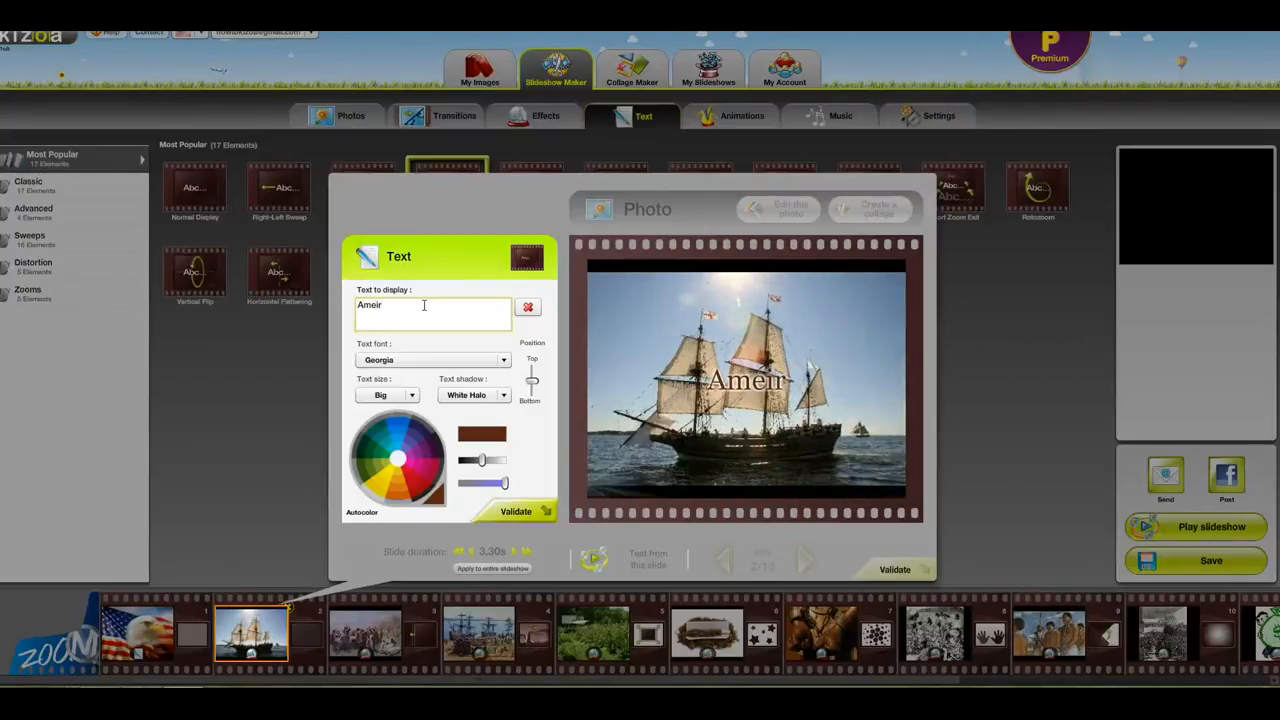
type("ica")
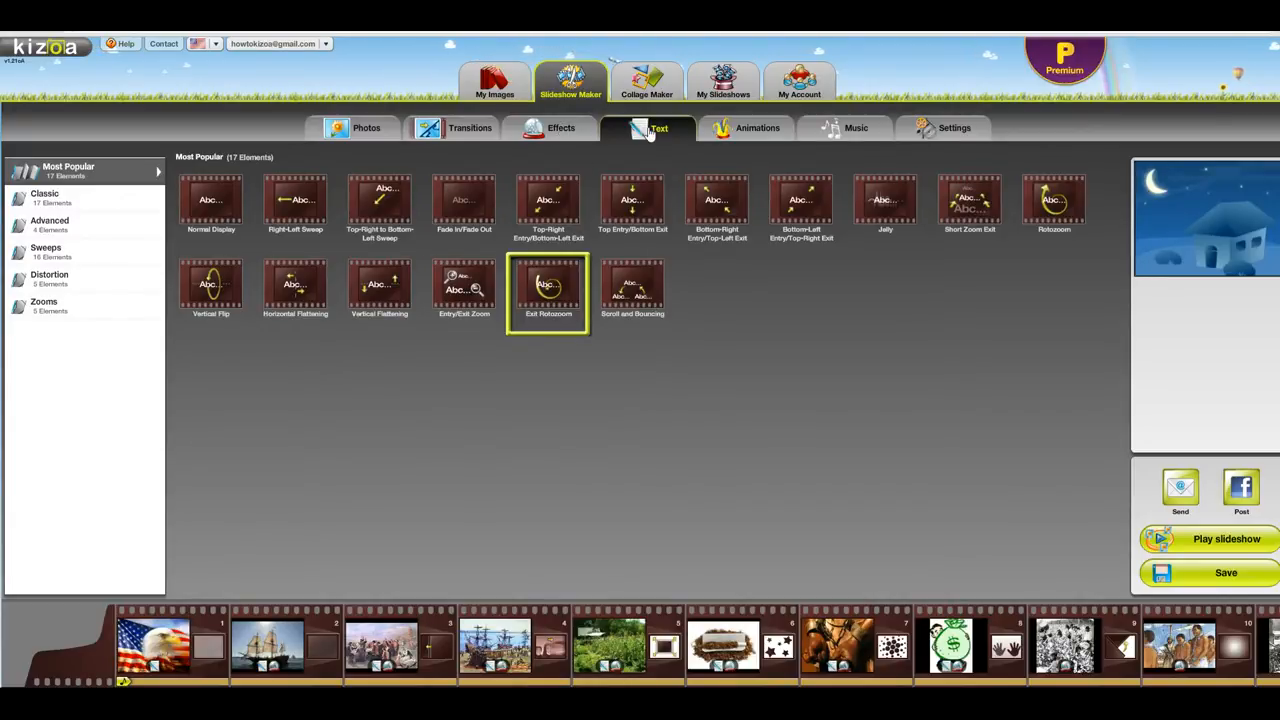
Look over the Love animations, previewing Tree of love, Heart balloons and I Love You
left_click(752, 136)
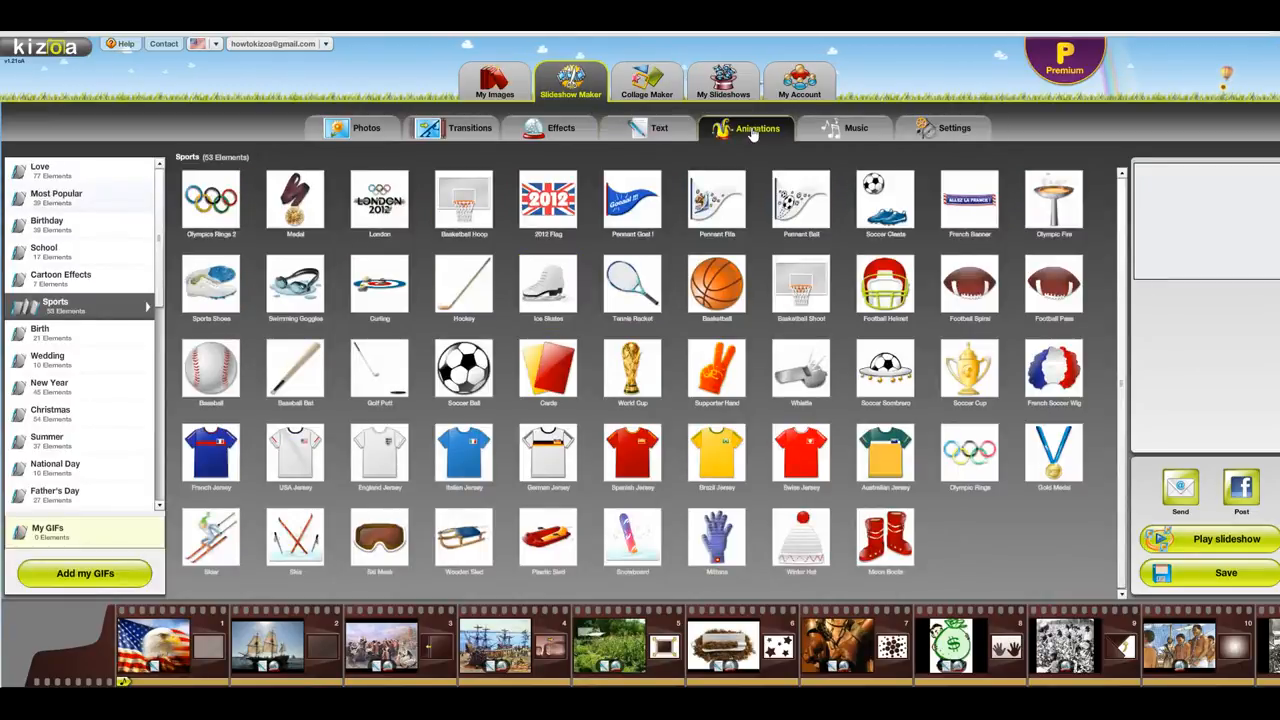
mouse_move(726, 177)
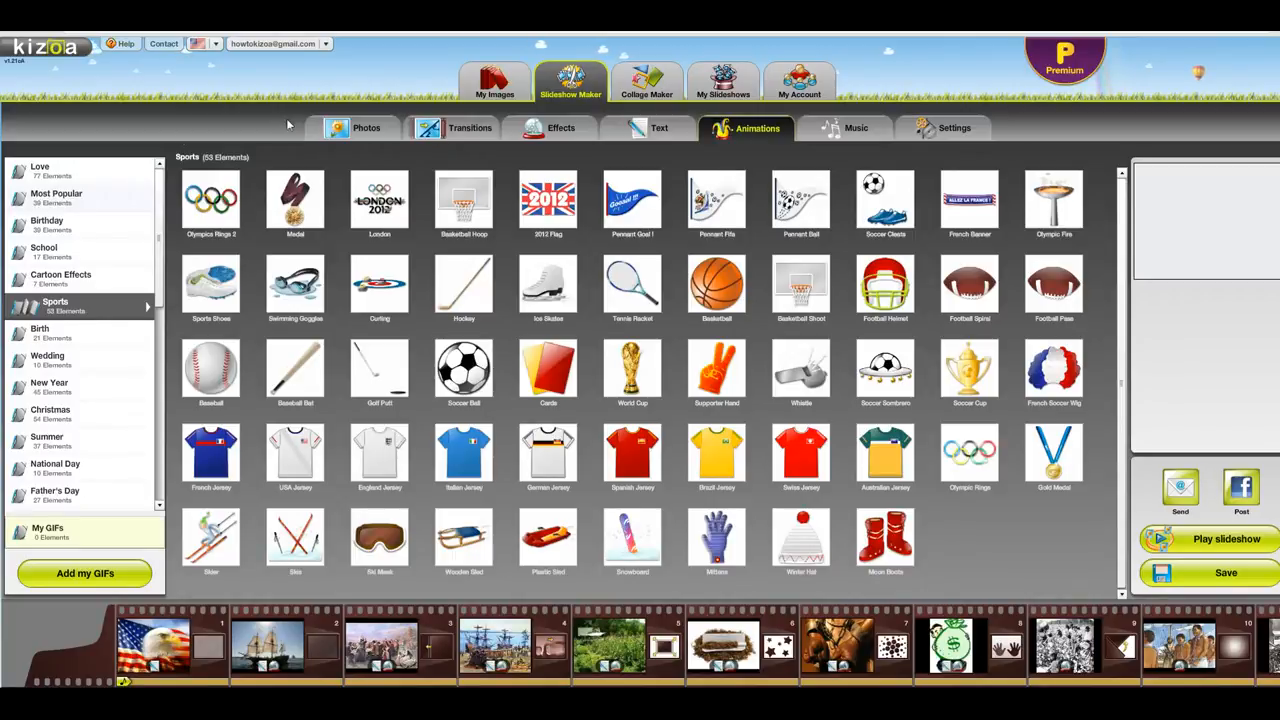
left_click(38, 172)
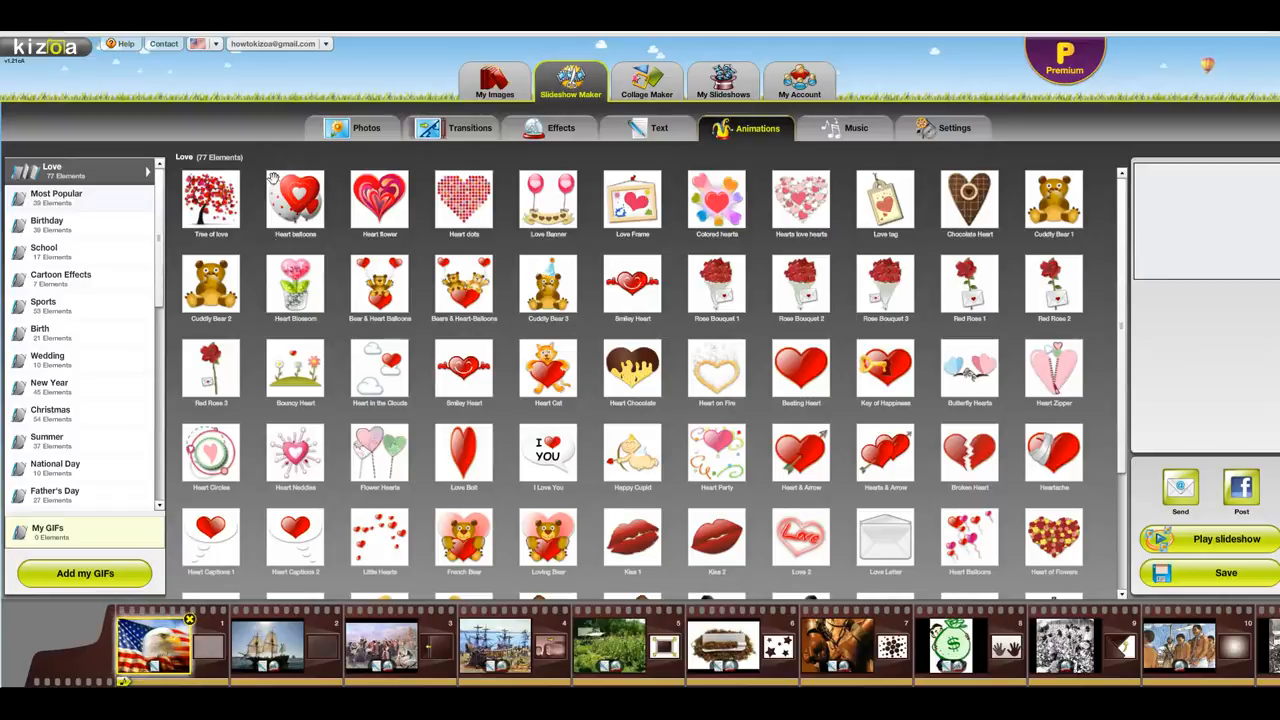
mouse_move(226, 196)
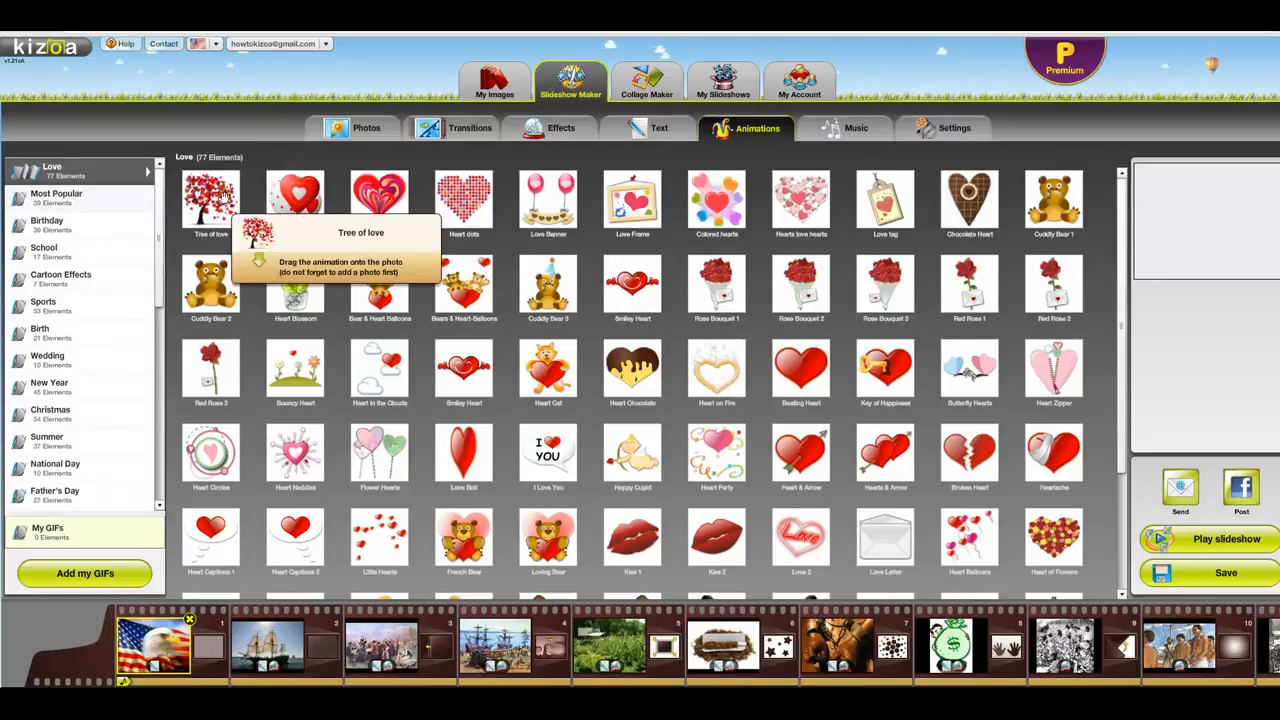
left_click(221, 195)
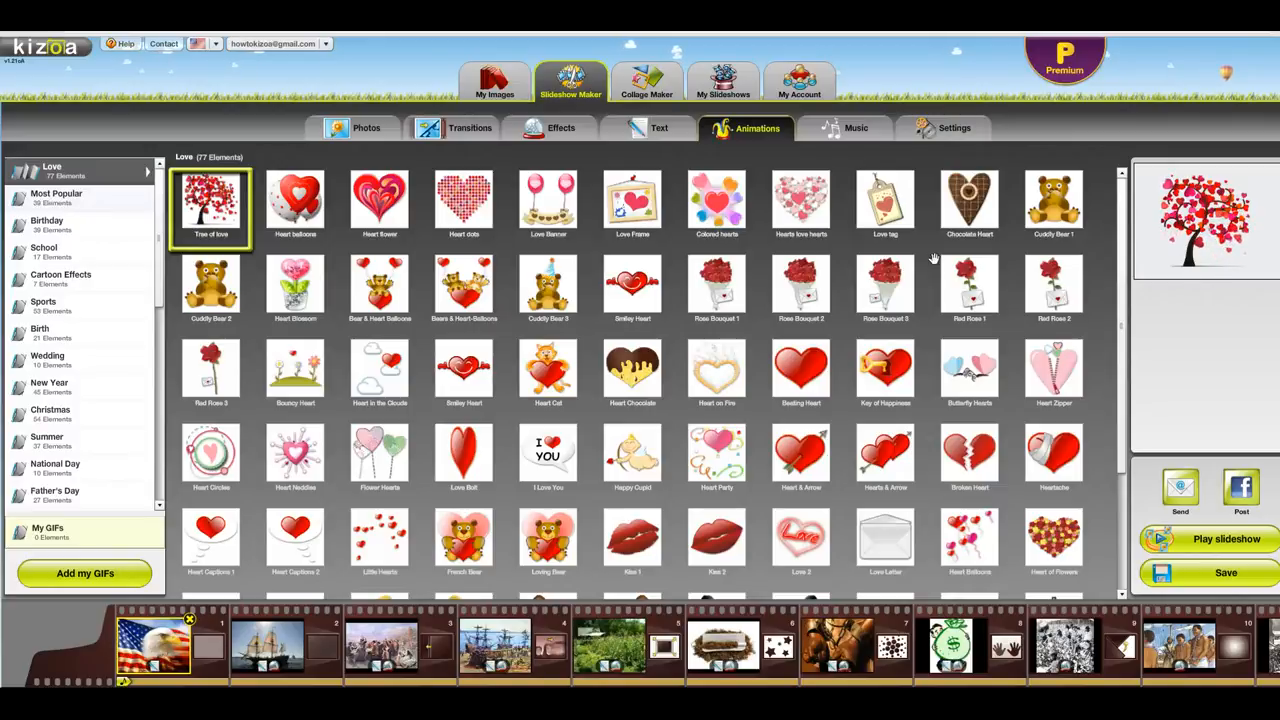
left_click(298, 200)
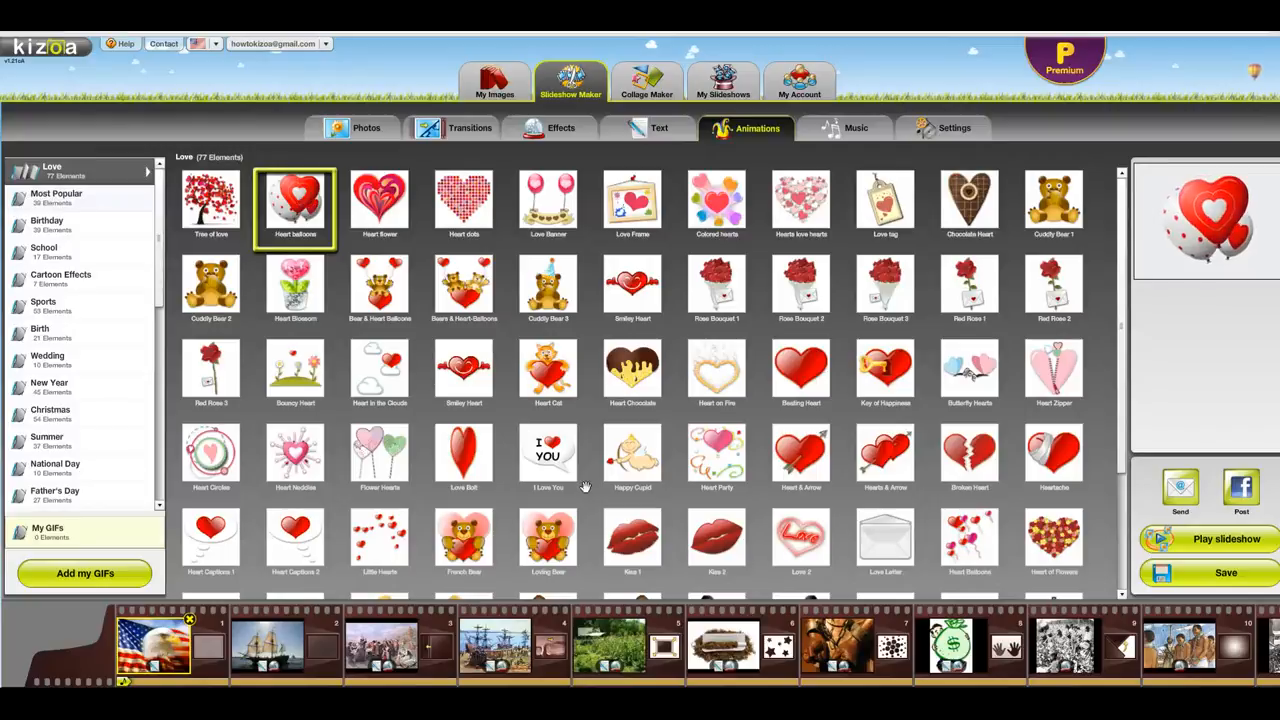
left_click(547, 456)
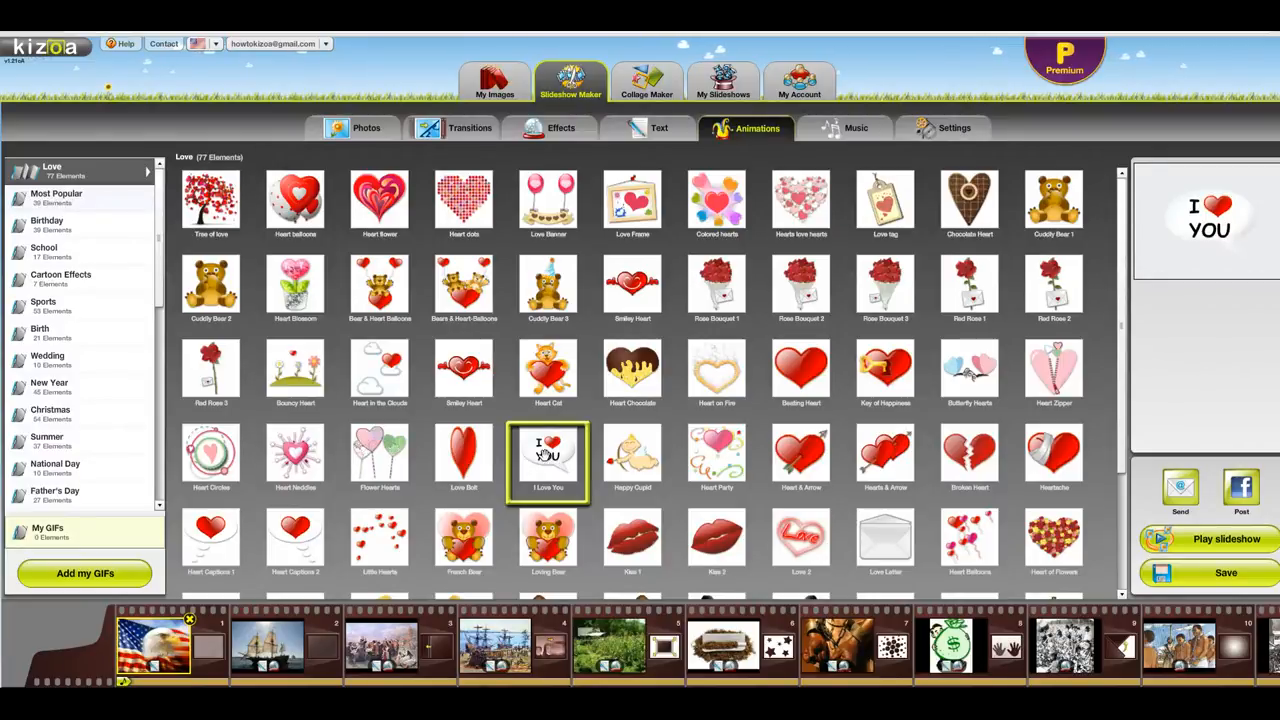
Browse the Birthday, School, Cartoon Effects, Sports, Birth, Wedding and New Year animation categories
left_click(52, 224)
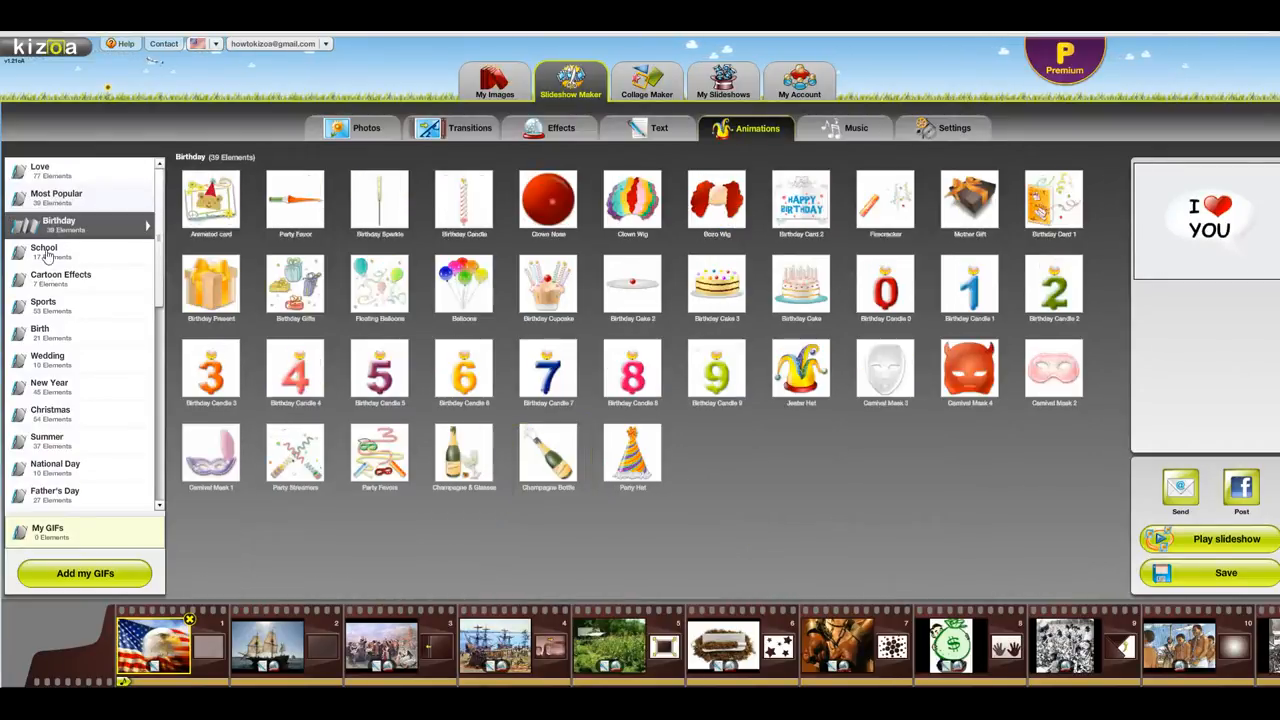
left_click(46, 253)
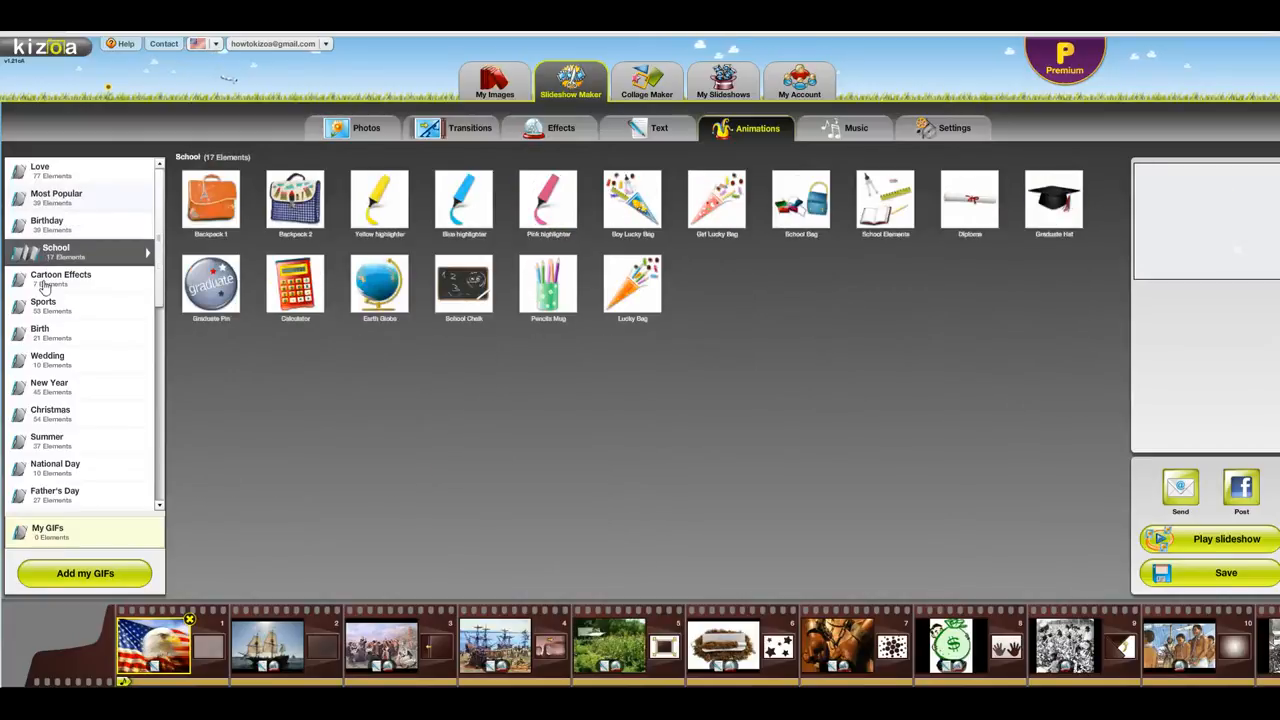
left_click(45, 284)
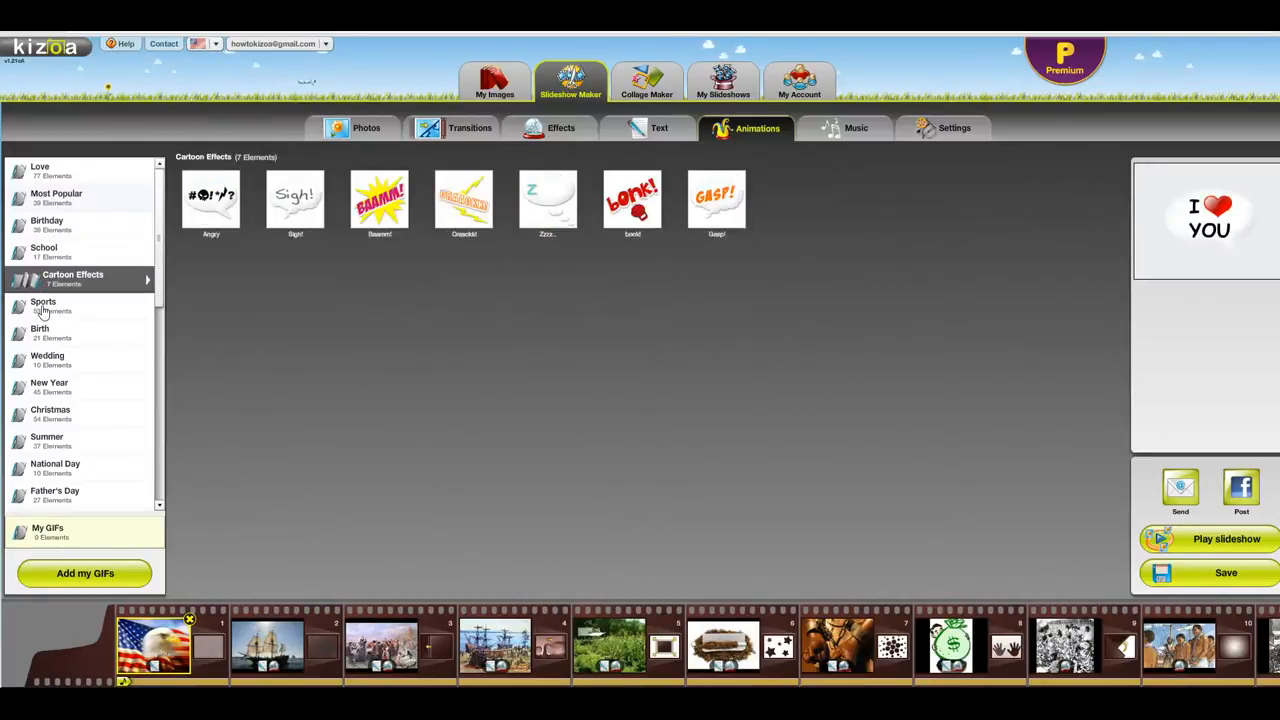
left_click(43, 308)
left_click(42, 332)
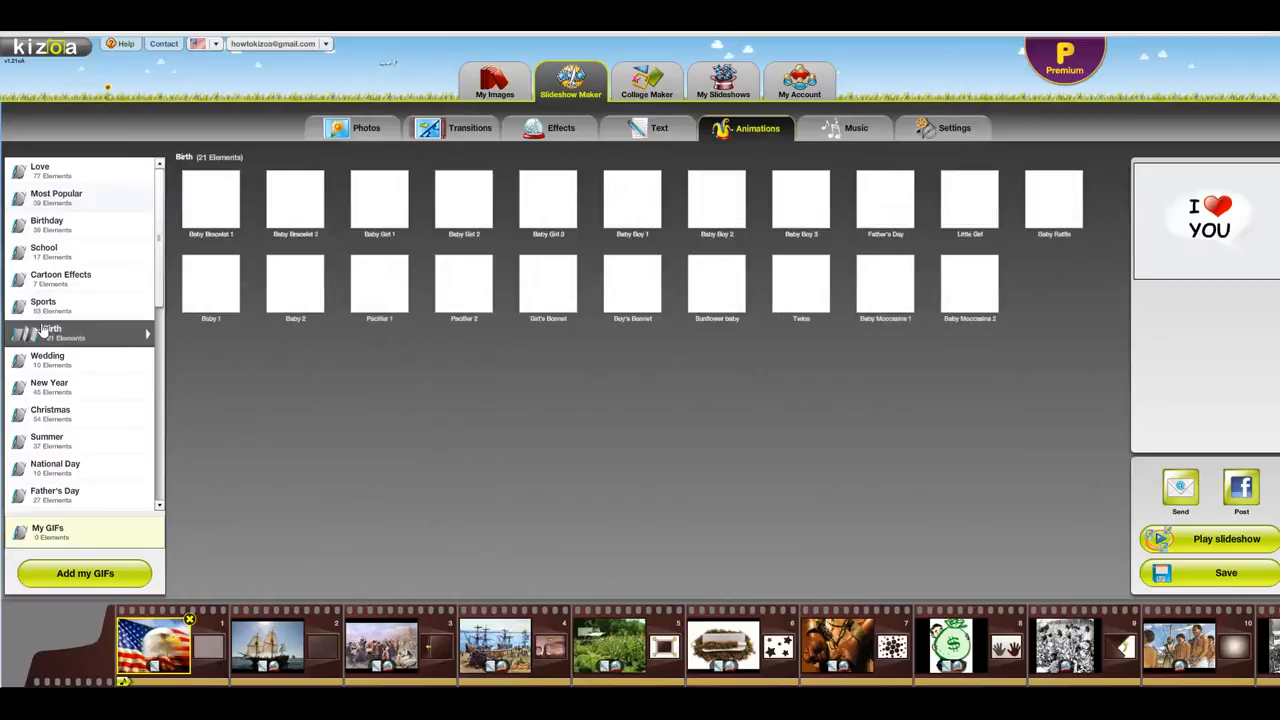
left_click(44, 360)
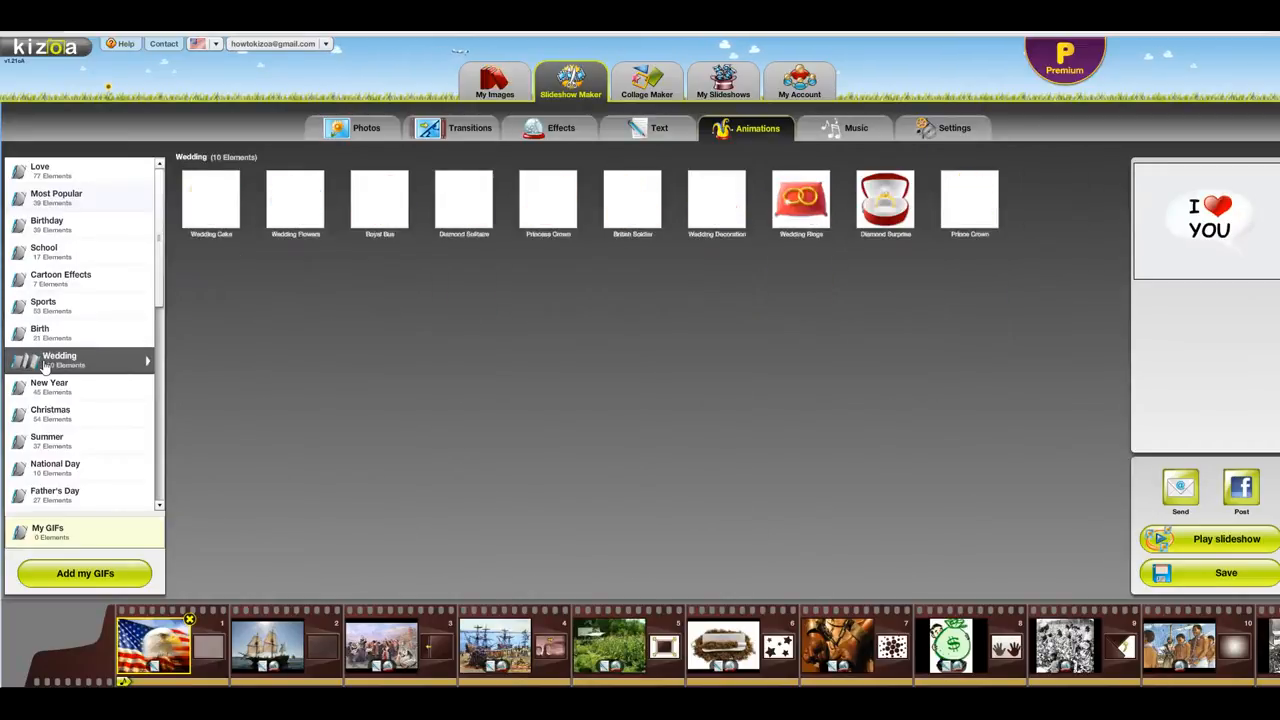
left_click(45, 397)
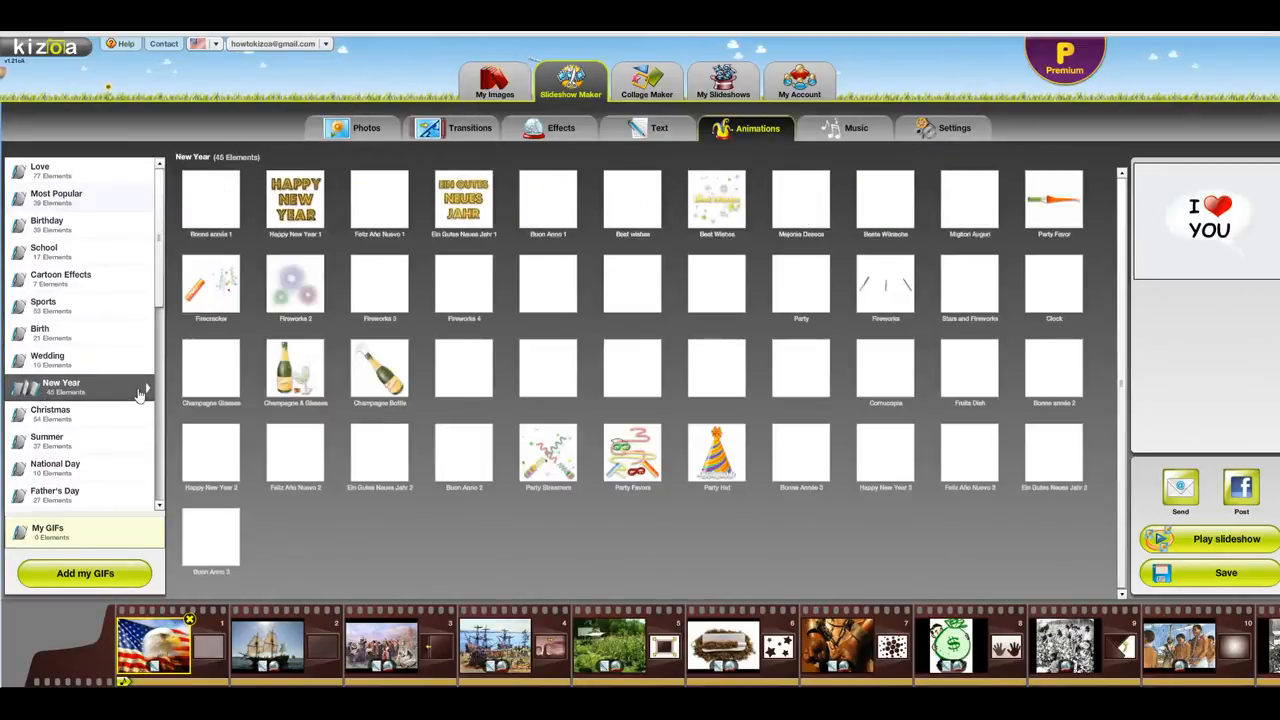
Browse the Candlemass, Dressy Clothes, Props, Characters and Faces animation categories
scroll(165, 377, "down", 5)
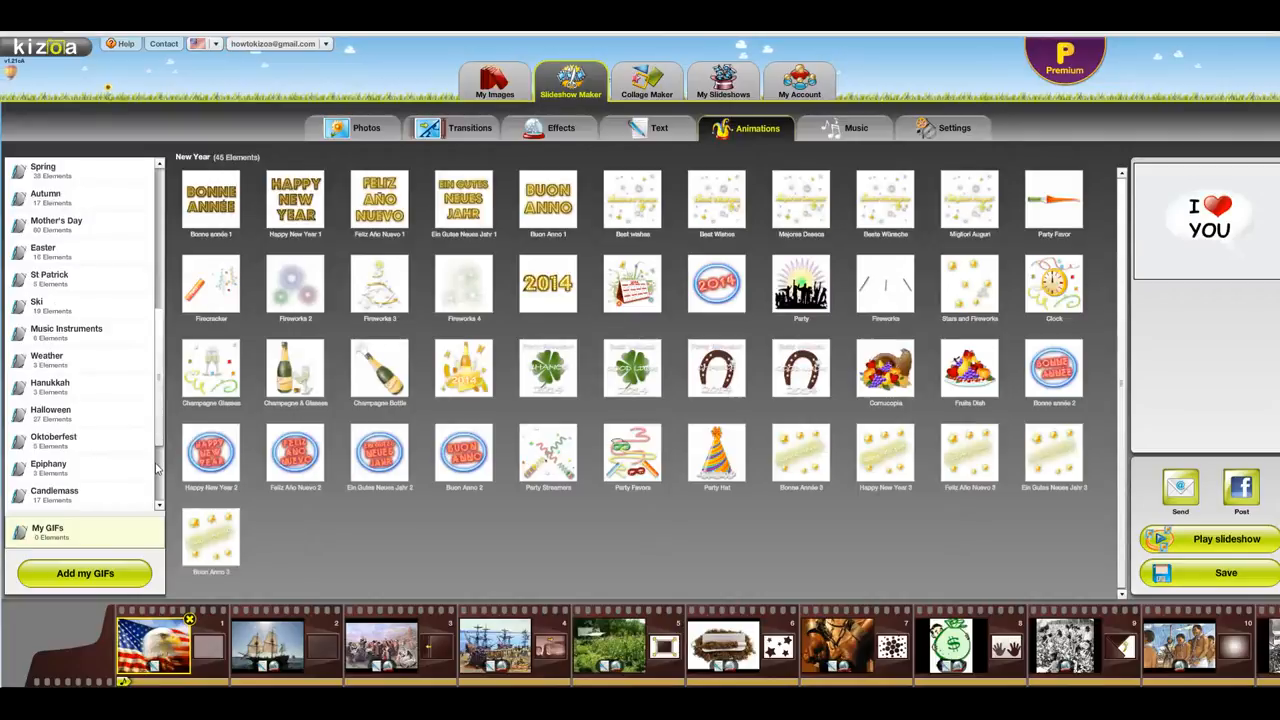
scroll(160, 413, "down", 5)
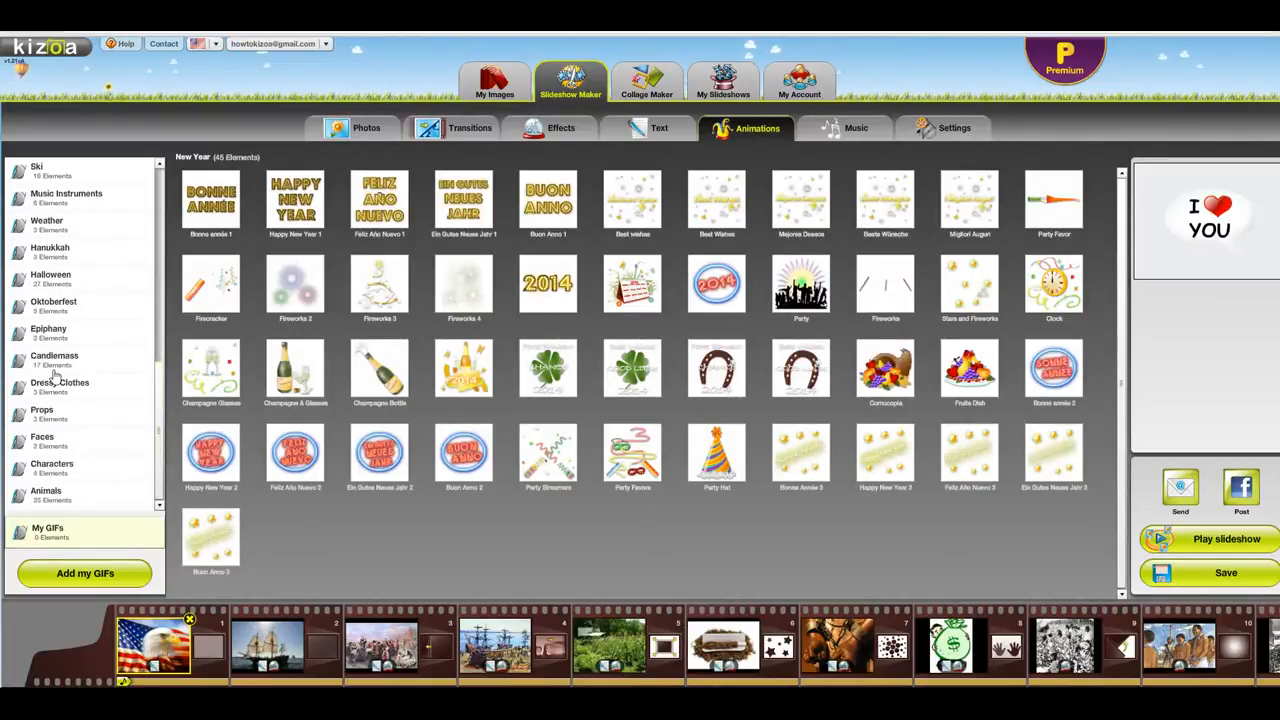
left_click(55, 368)
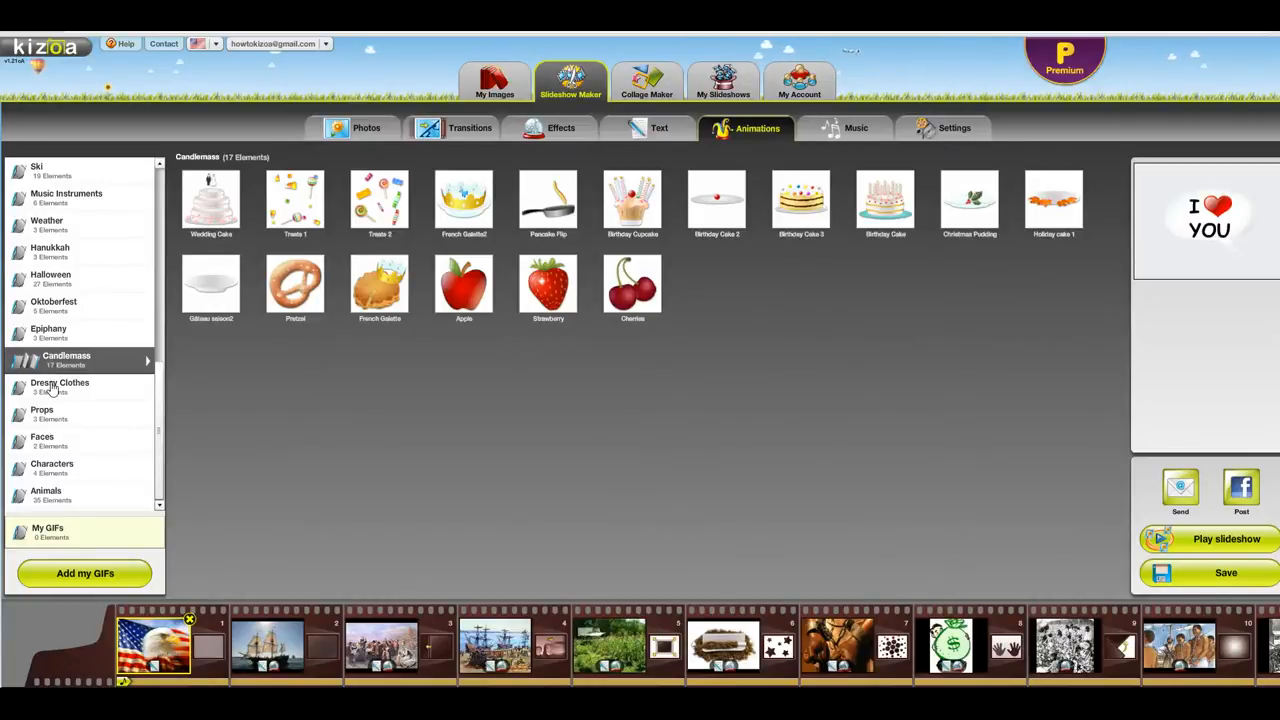
left_click(52, 388)
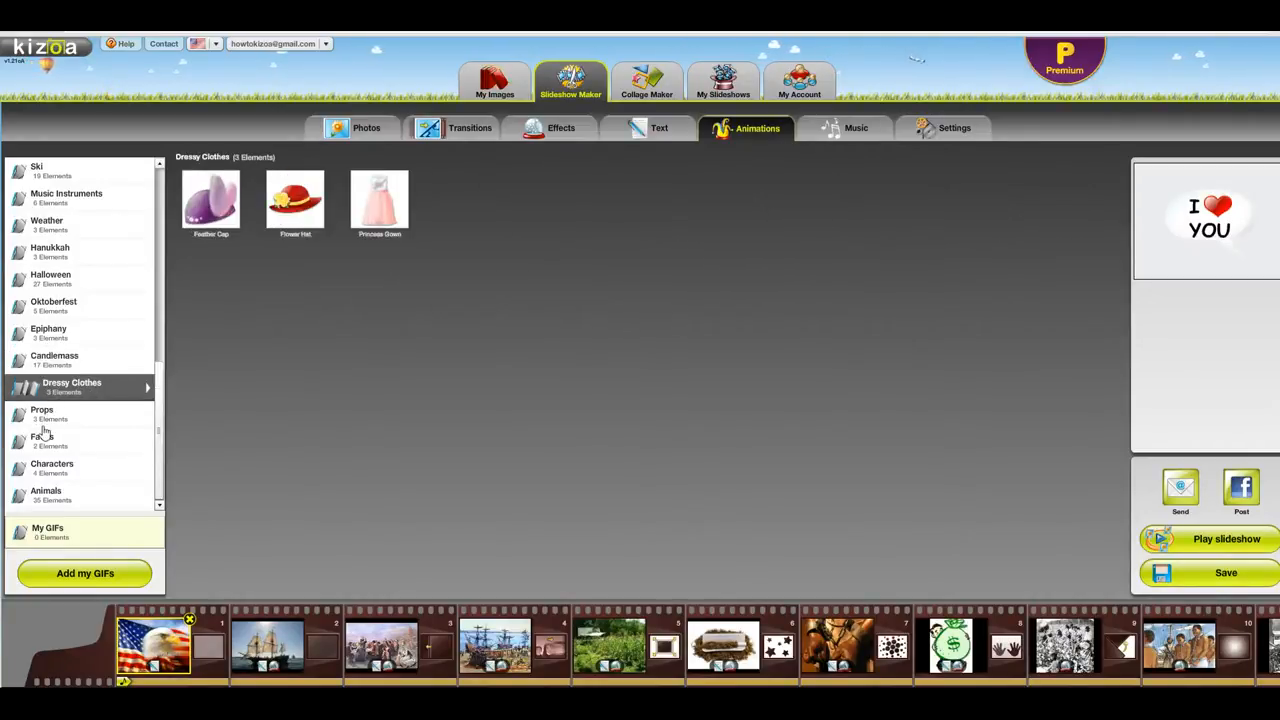
left_click(43, 426)
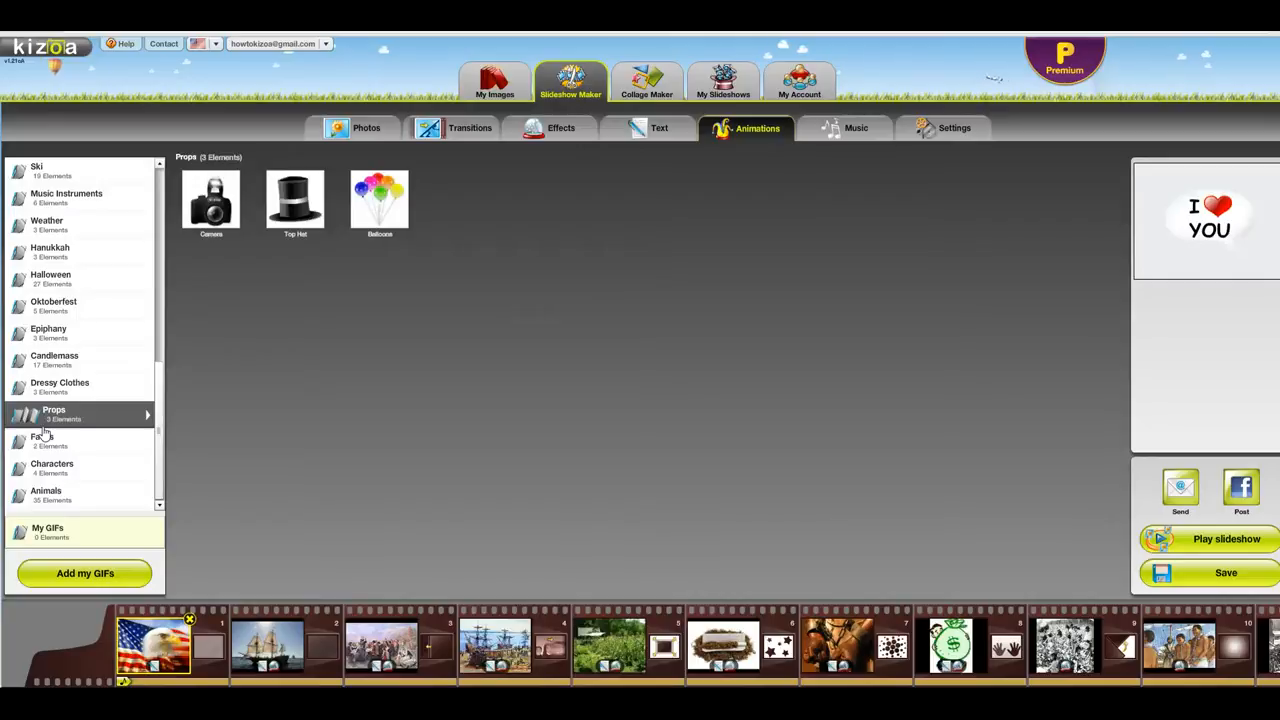
left_click(44, 467)
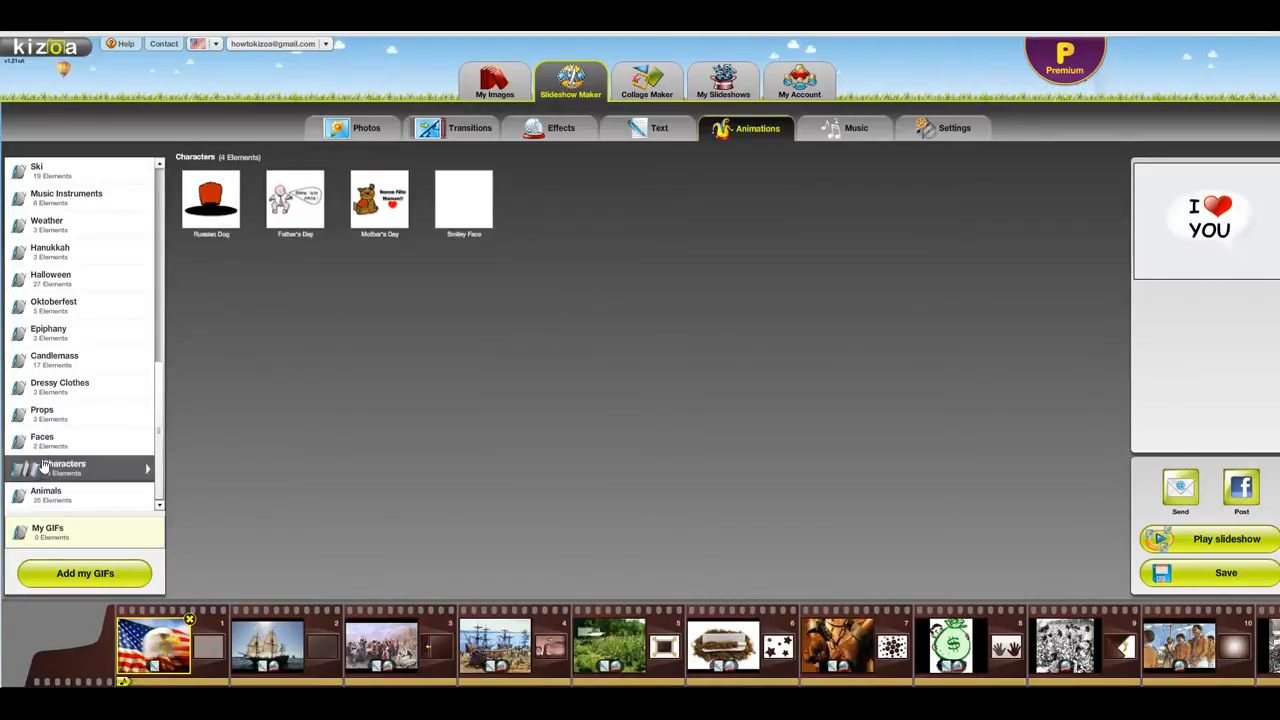
left_click(40, 442)
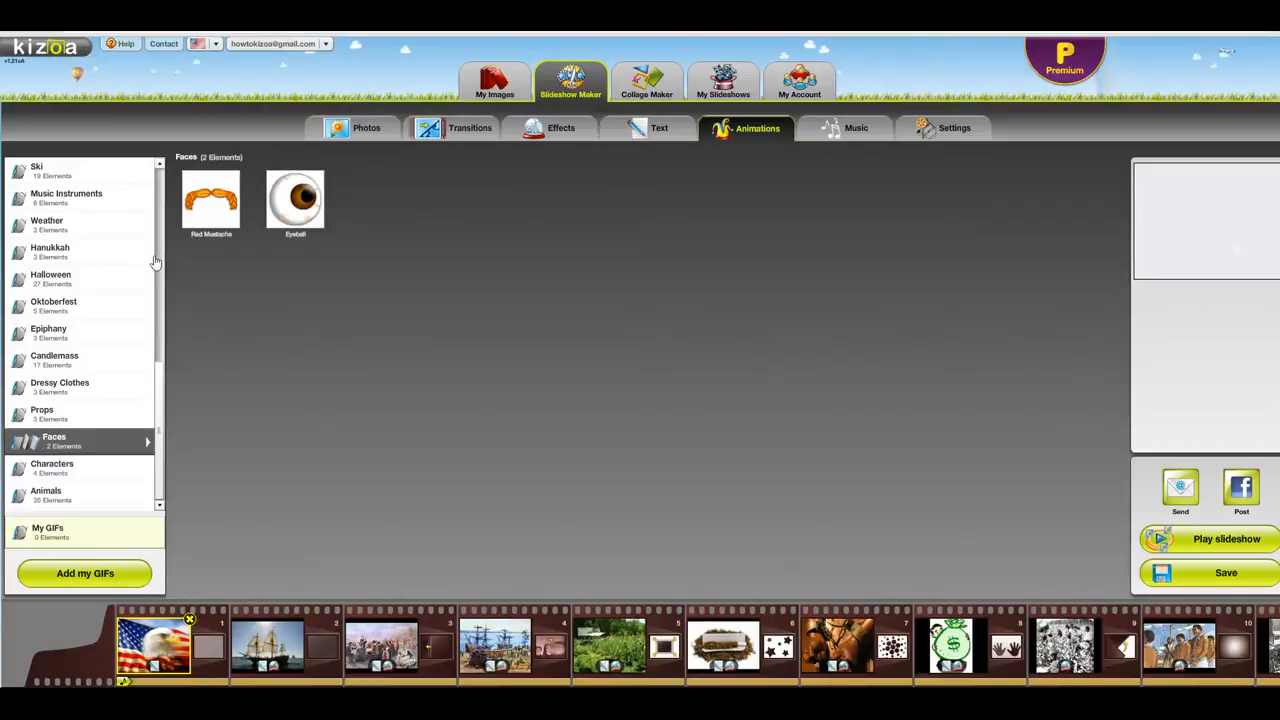
Add the Olympics Rings 2 sports animation to the eagle and flag photo, remove it, and close the photo's editing window
scroll(156, 274, "up", 10)
left_click(60, 170)
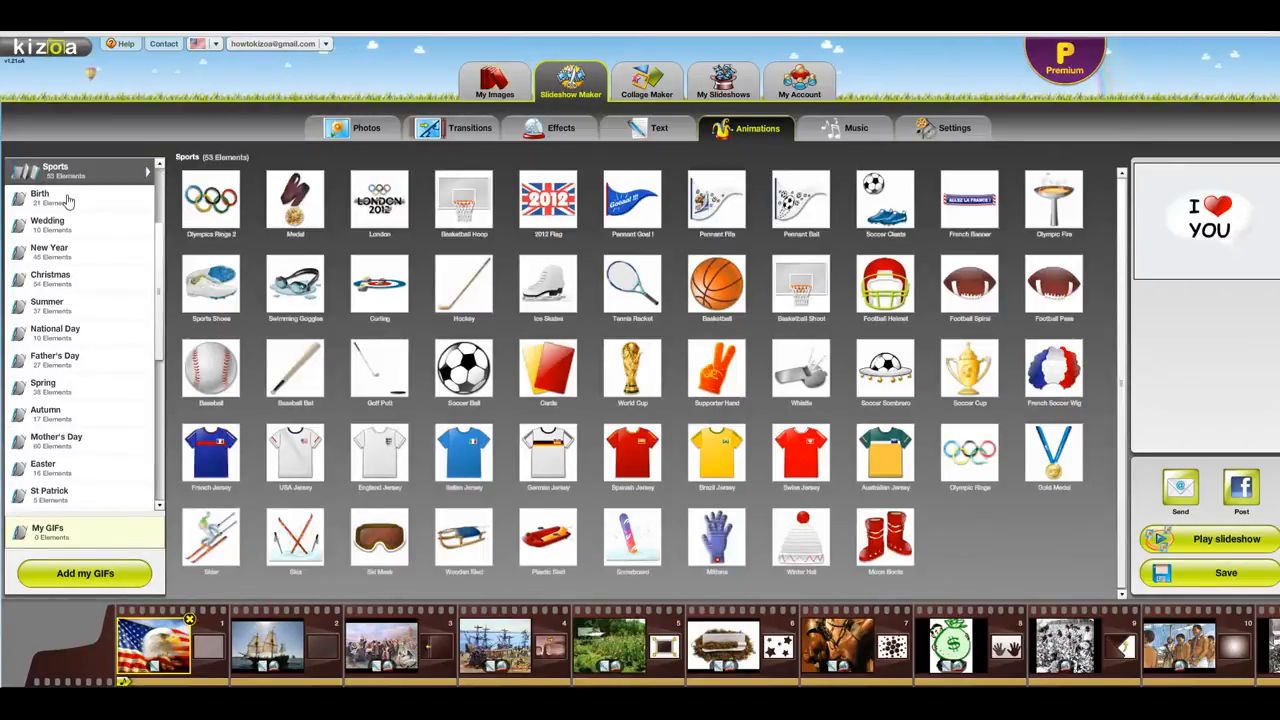
left_click_drag(205, 200, 195, 632)
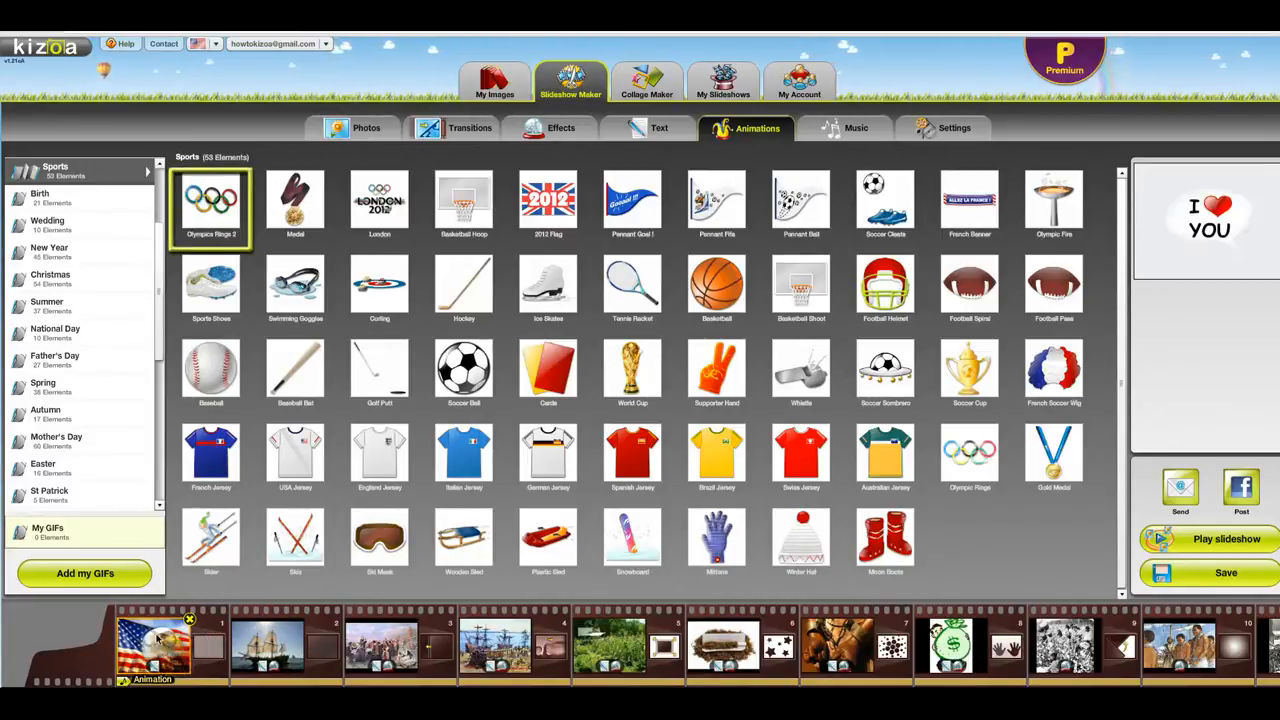
left_click(157, 640)
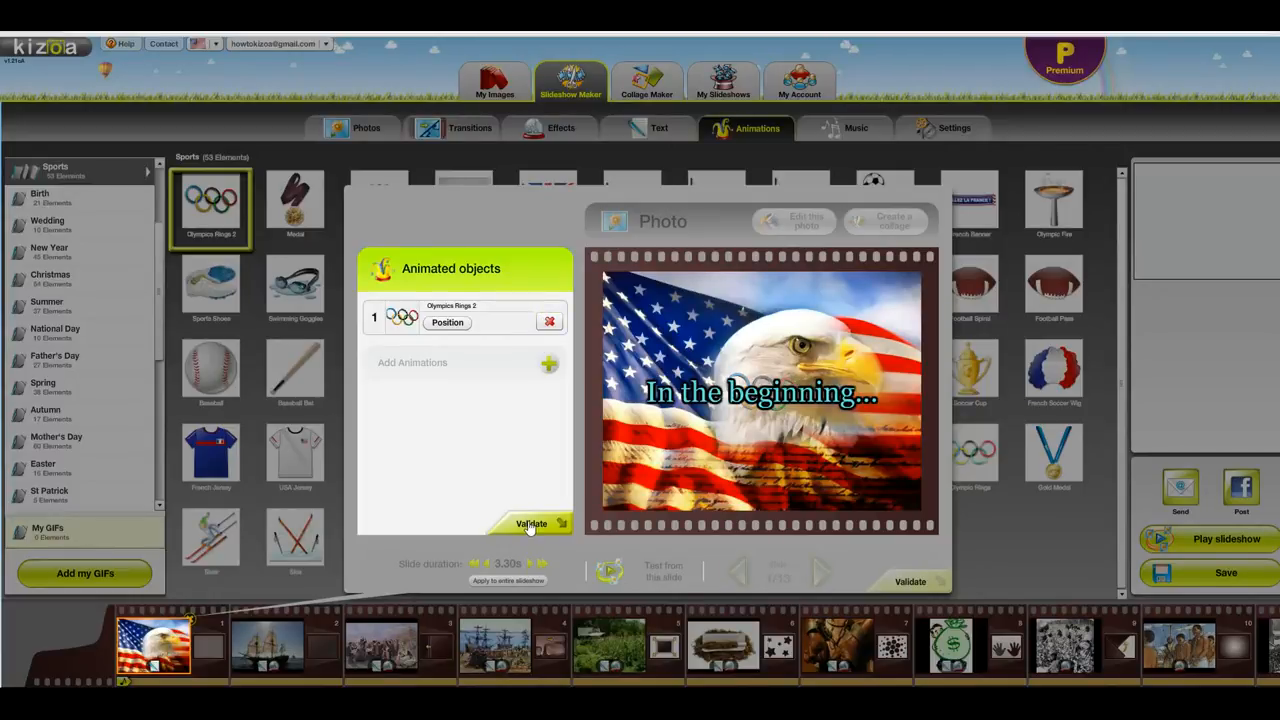
left_click(552, 323)
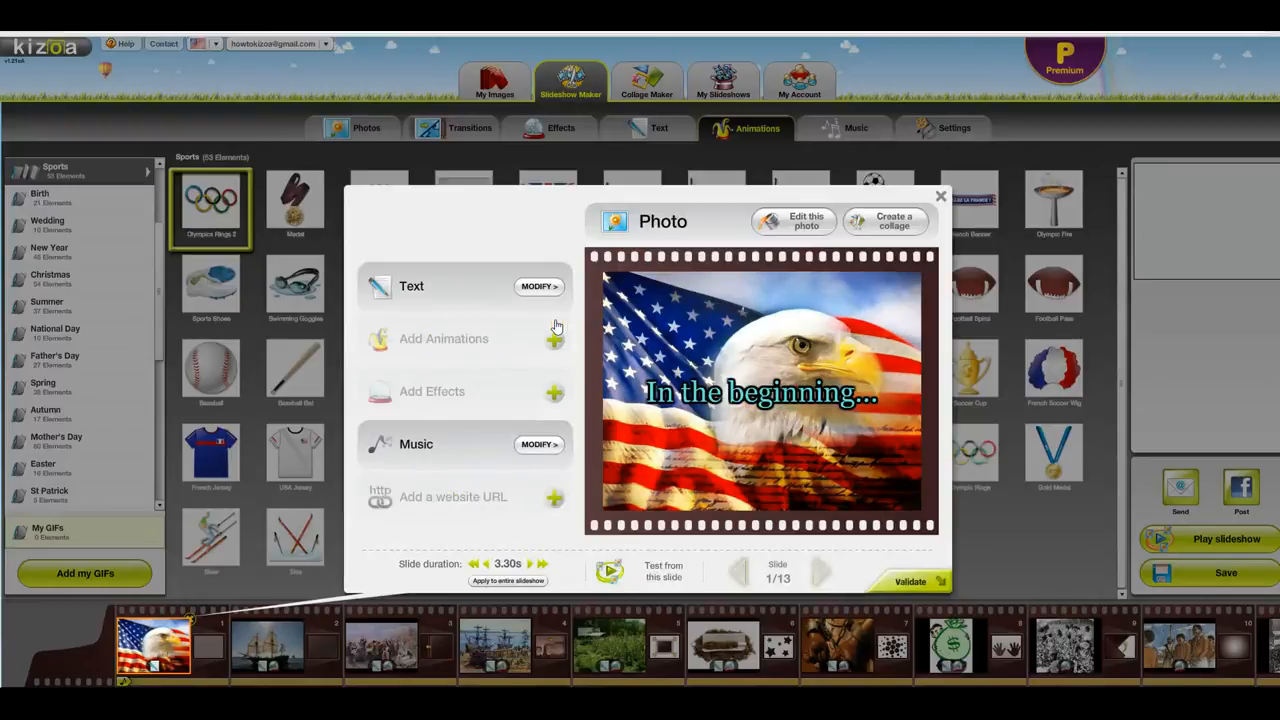
left_click(941, 197)
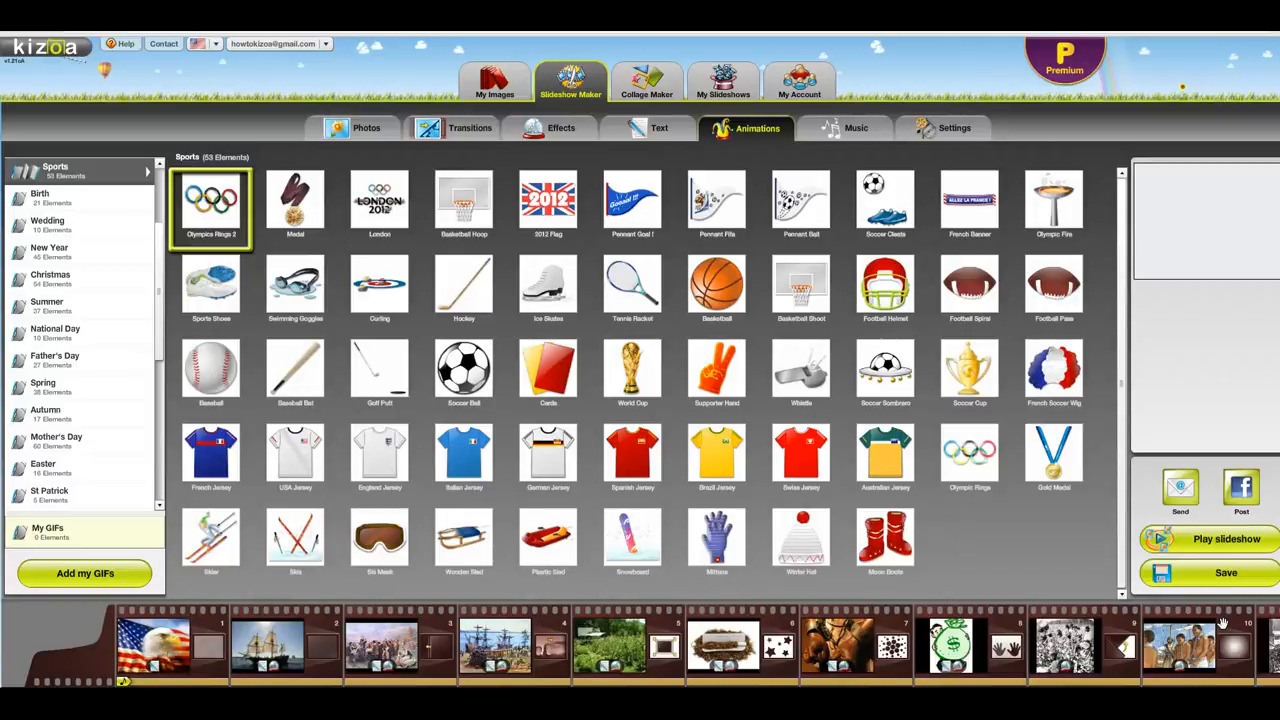
Listen to the Cherubs and Marquise tracks in the Most Popular music category, closing the player after each
mouse_move(1275, 620)
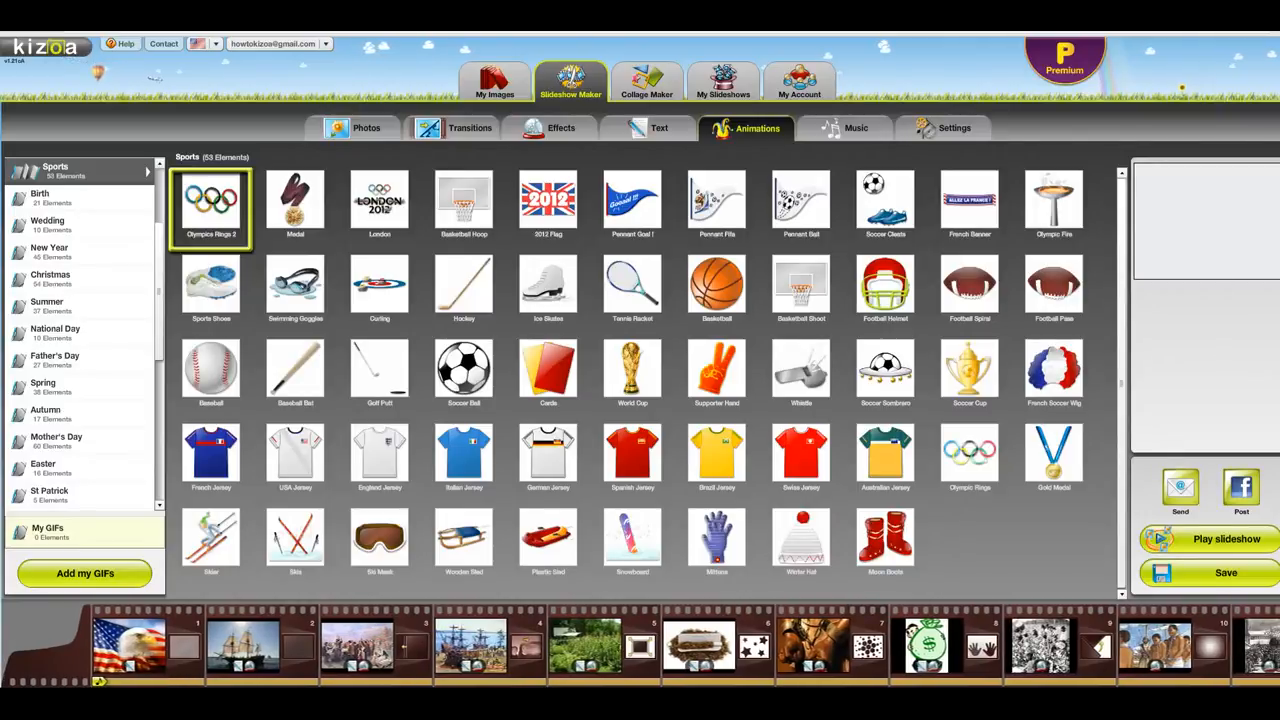
left_click(845, 128)
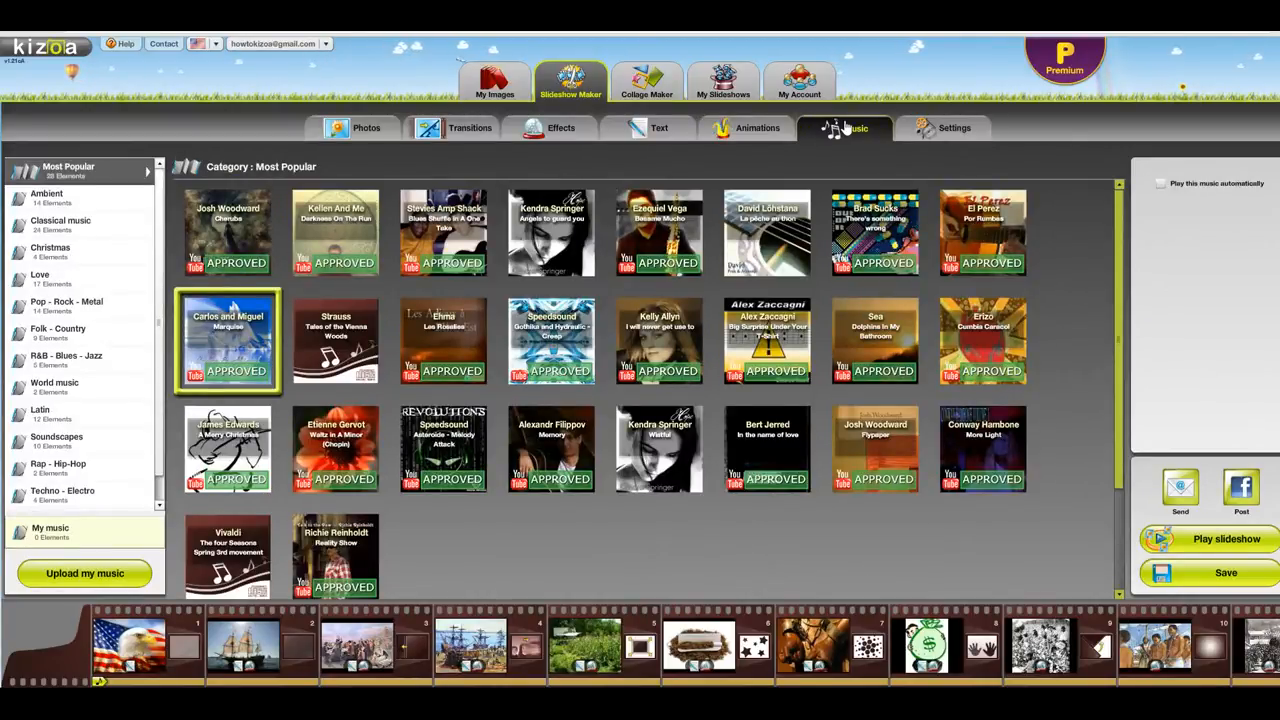
left_click(230, 235)
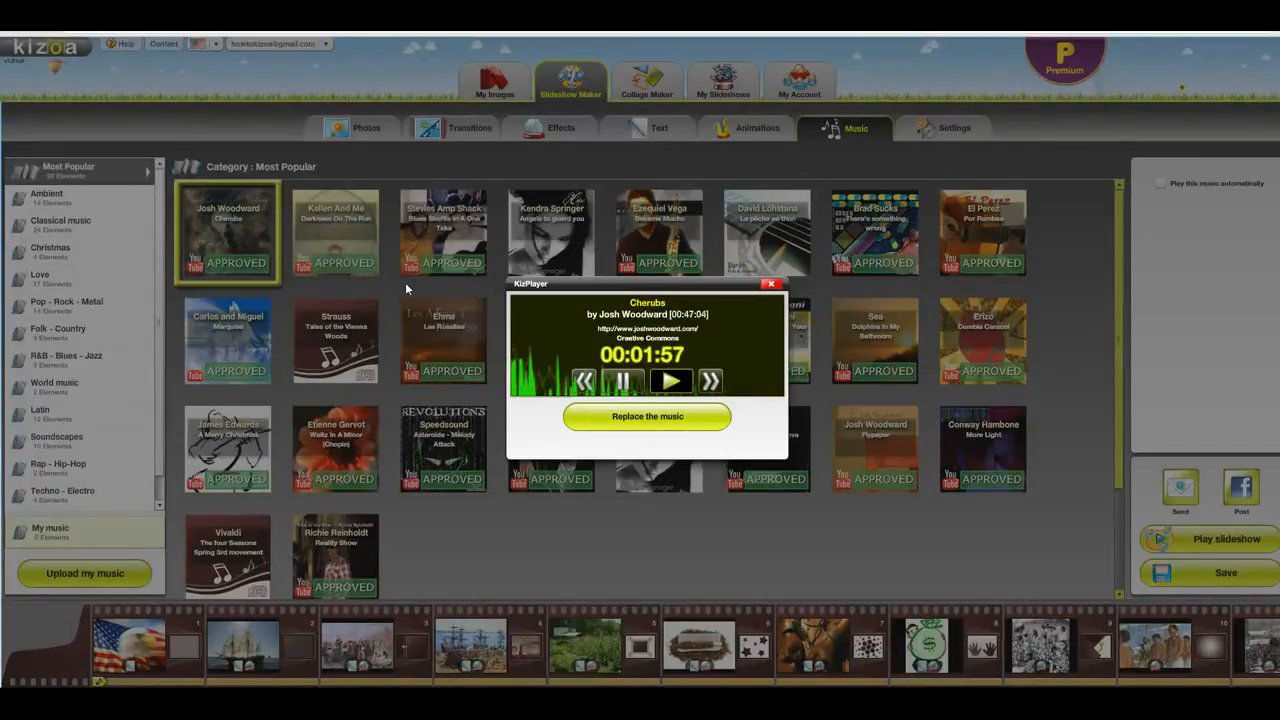
left_click(626, 382)
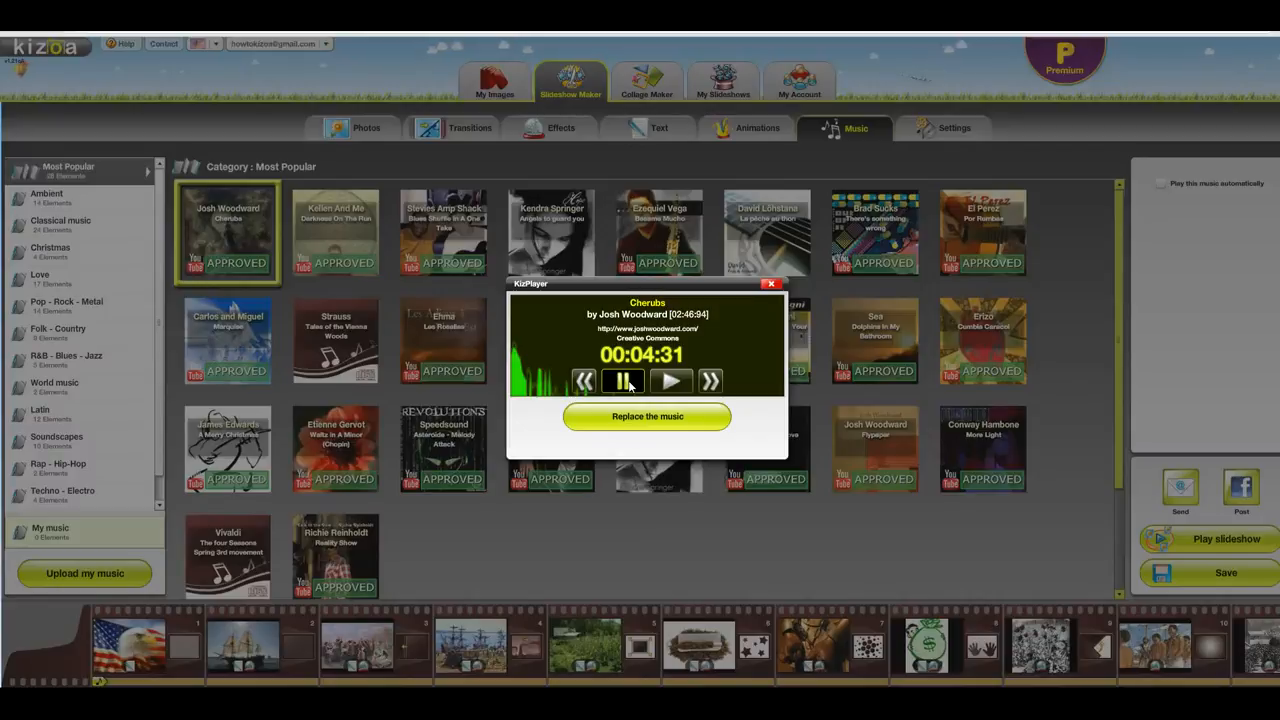
left_click(770, 284)
left_click(212, 358)
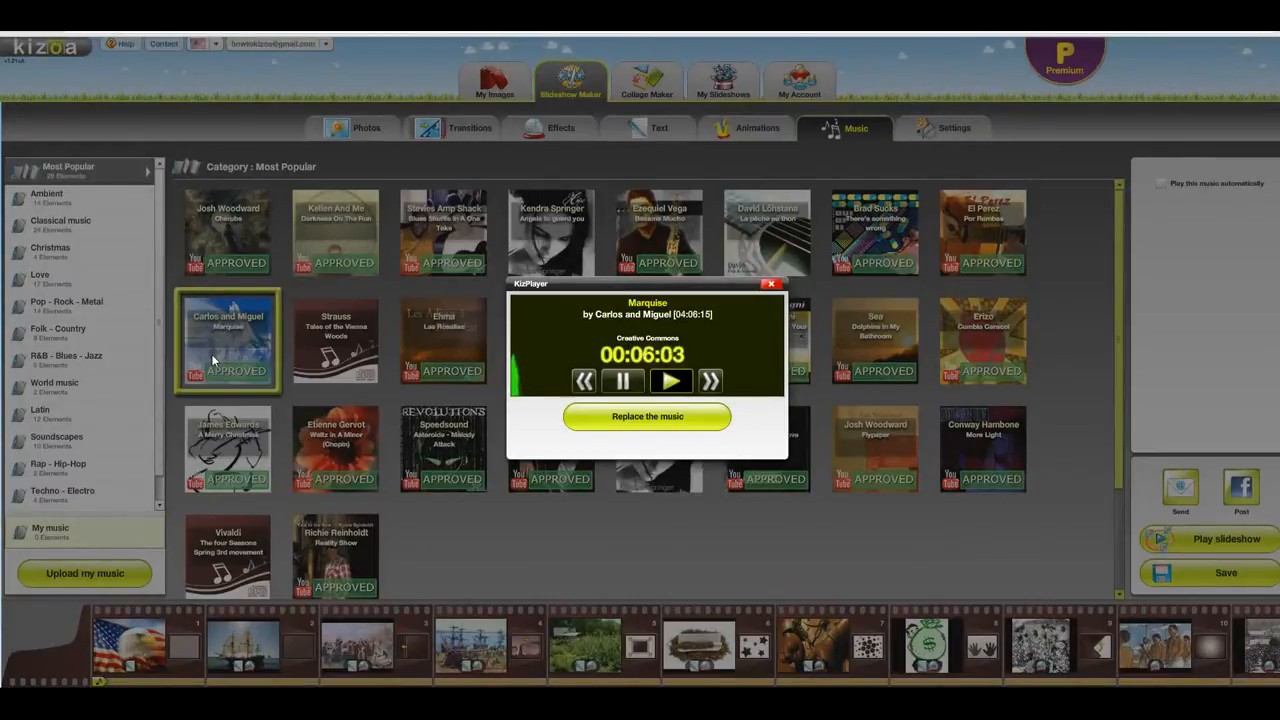
left_click(770, 287)
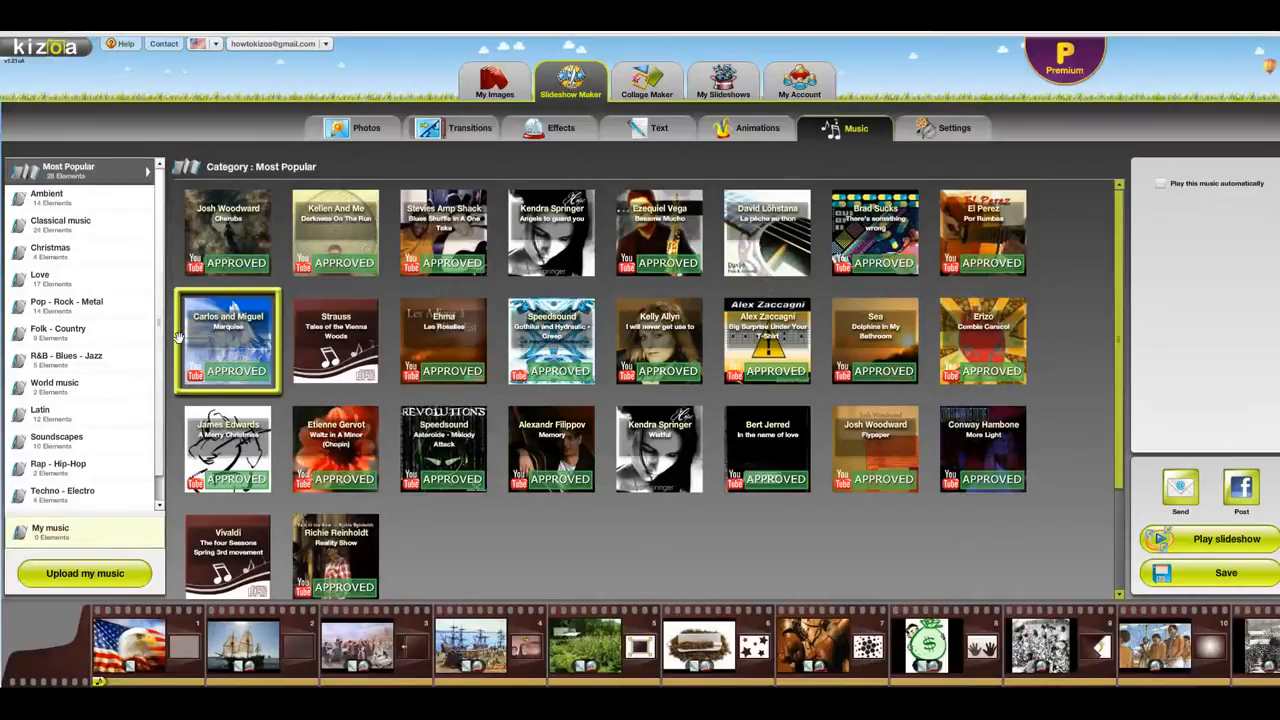
left_click_drag(178, 338, 88, 656)
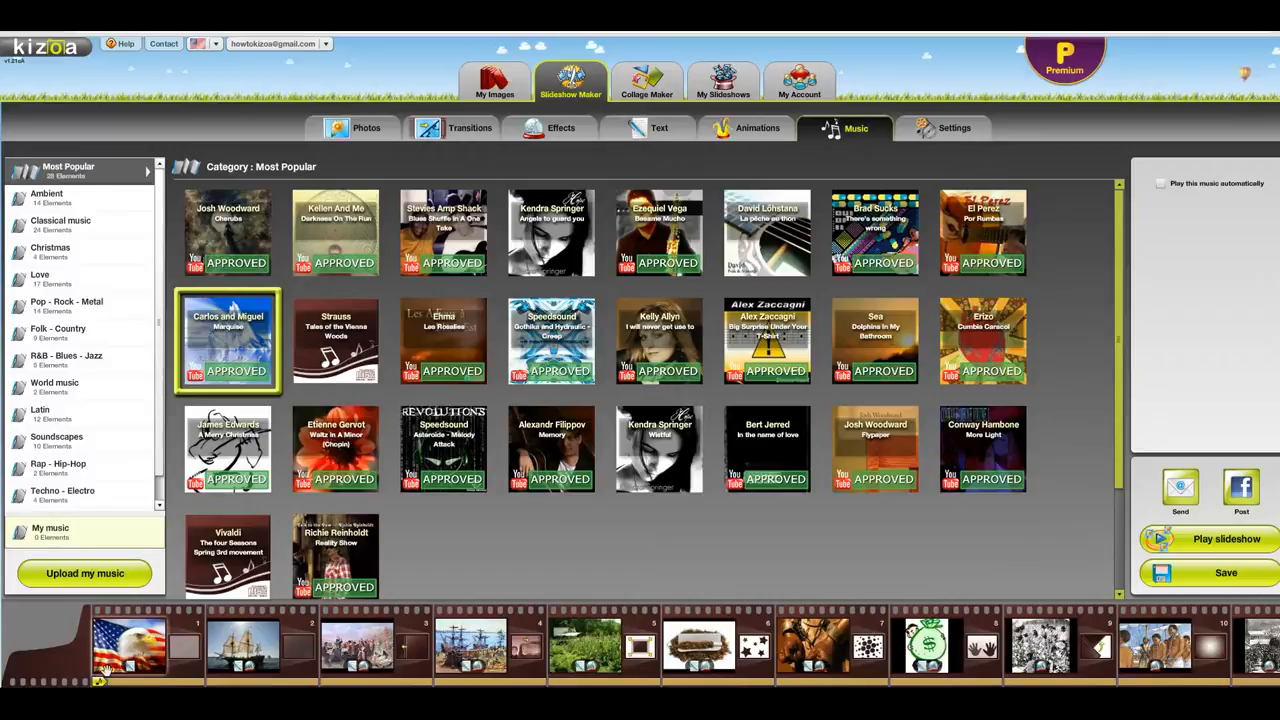
Play the slideshow through to the "How to survive?" slide, pause and close it, and return to the photo library
left_click(1227, 545)
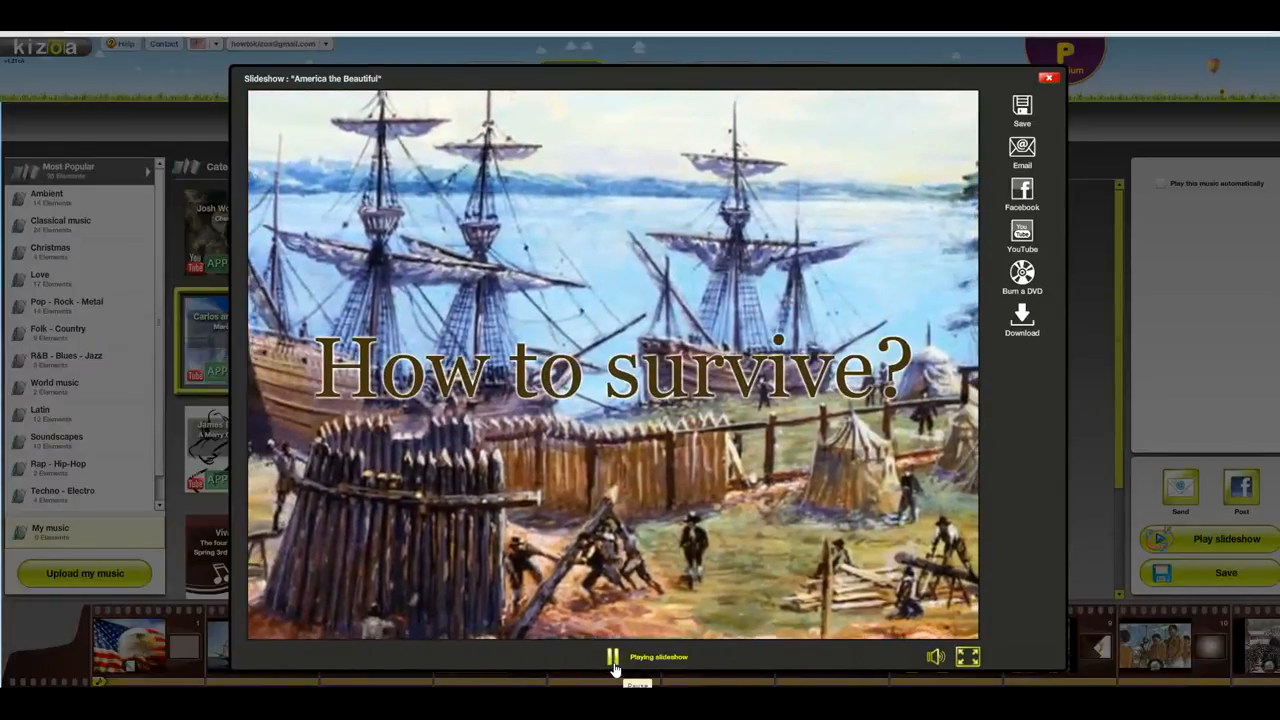
left_click(614, 664)
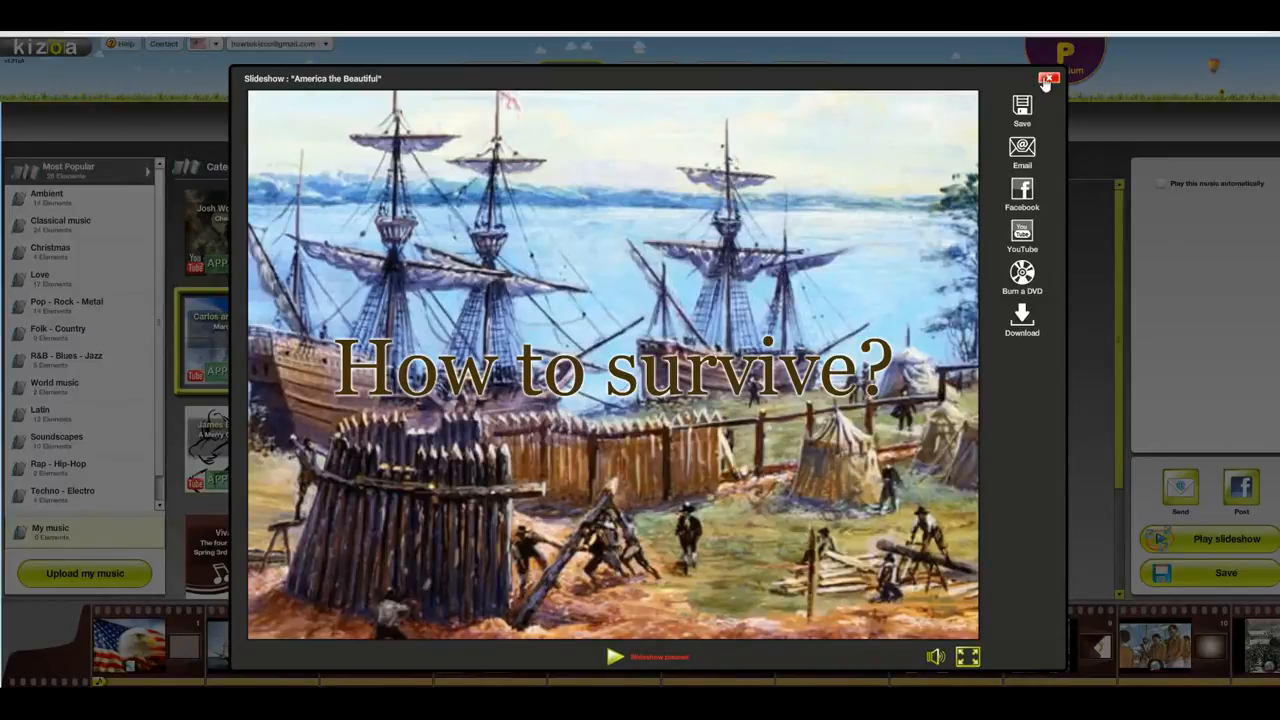
left_click(1047, 79)
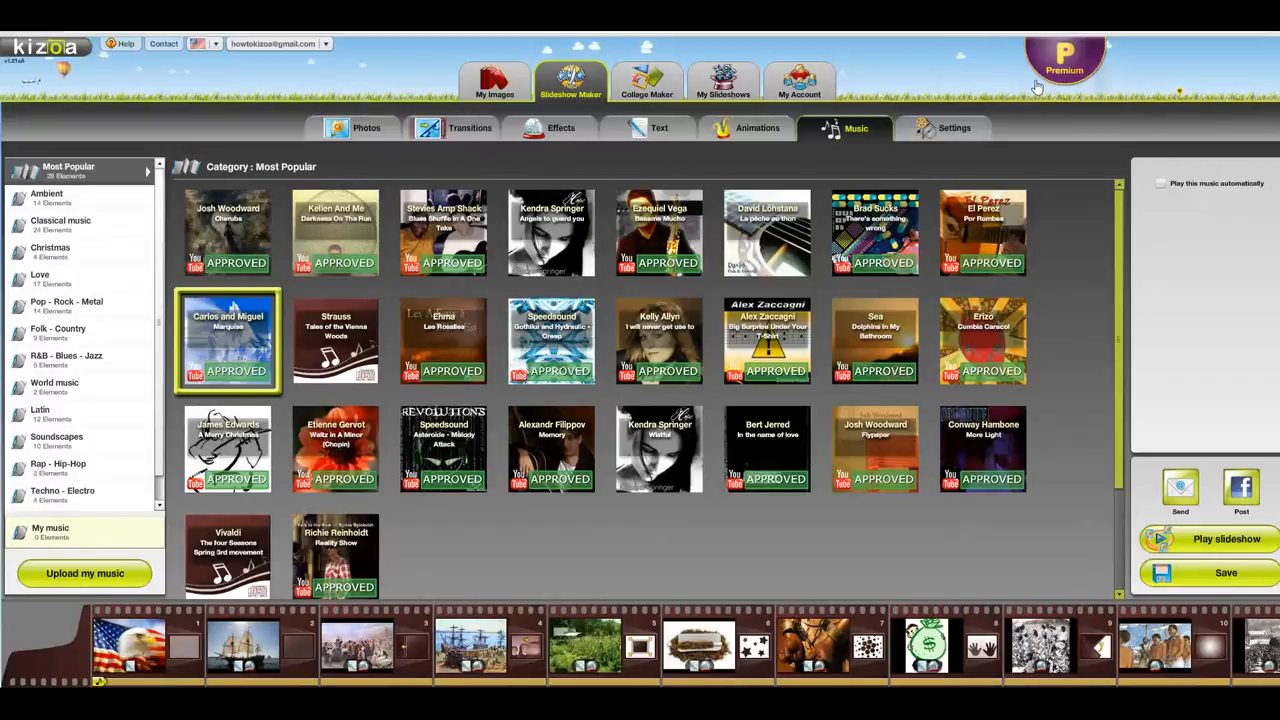
left_click(366, 127)
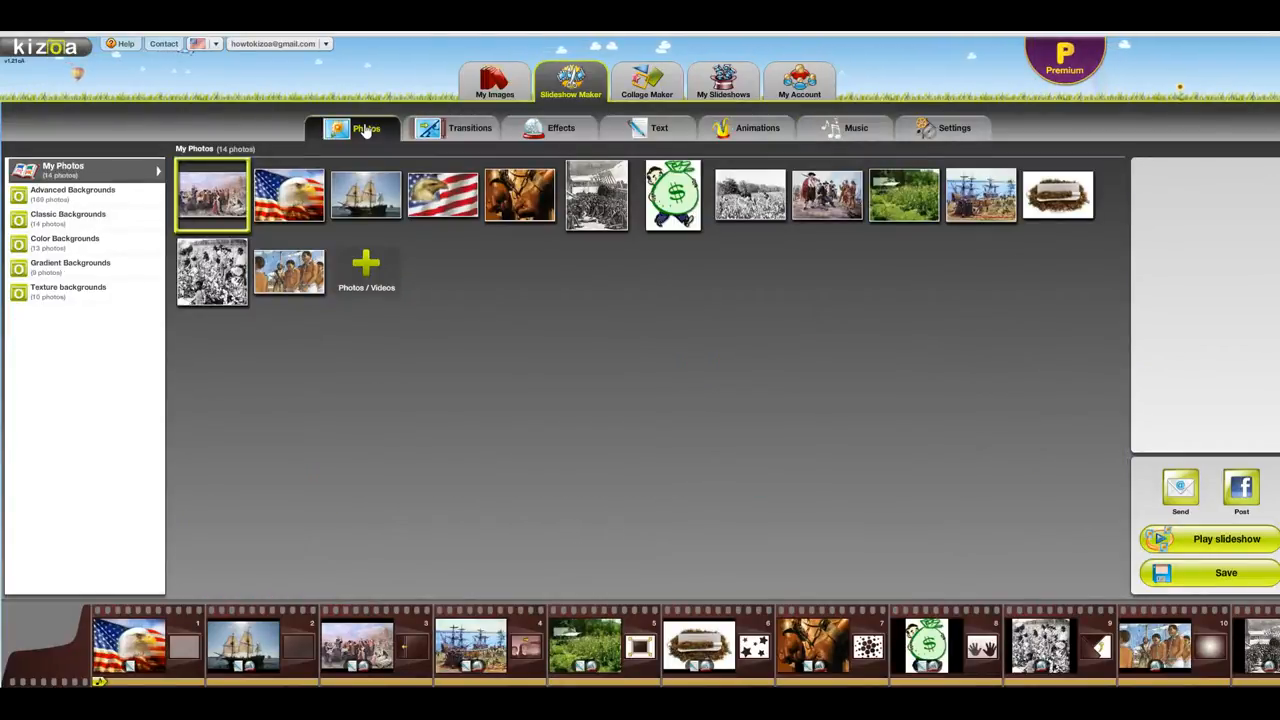